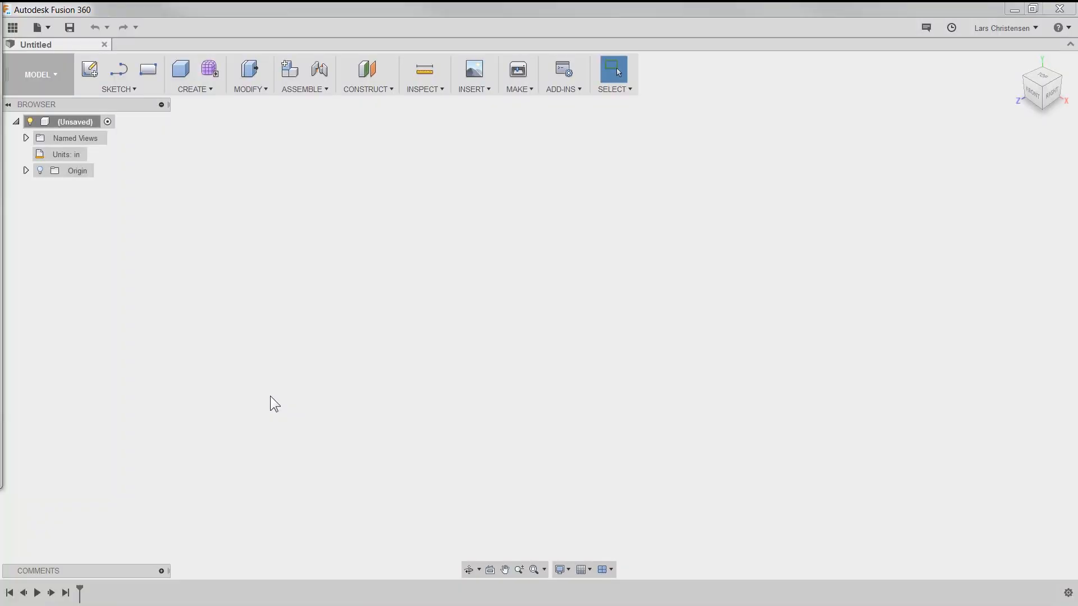
- Create a new component under the top-level assembly and name it Square Tubing
right_click(69, 121)
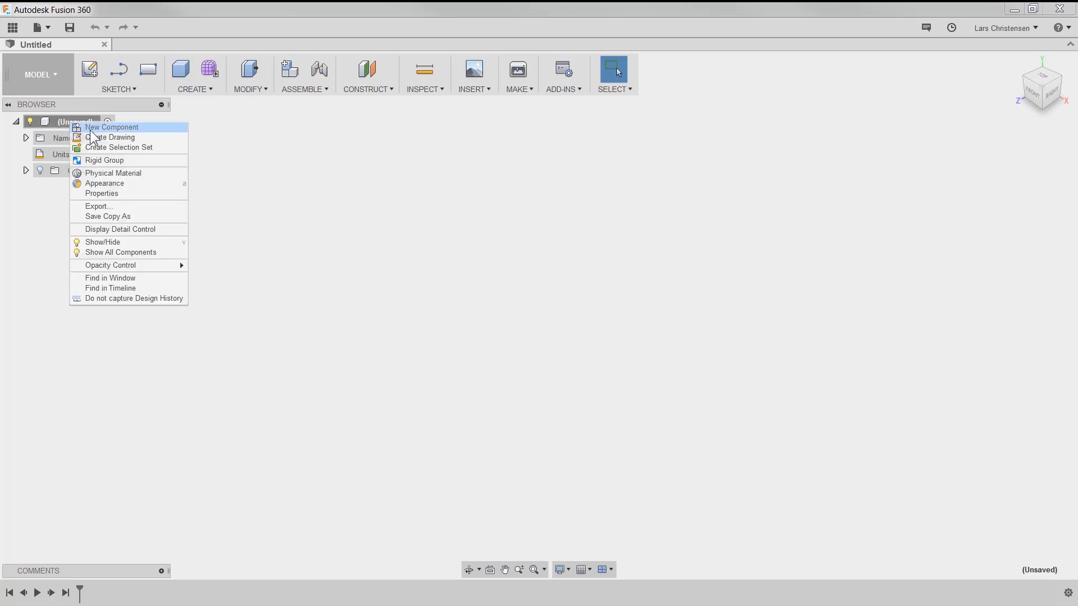
left_click(111, 128)
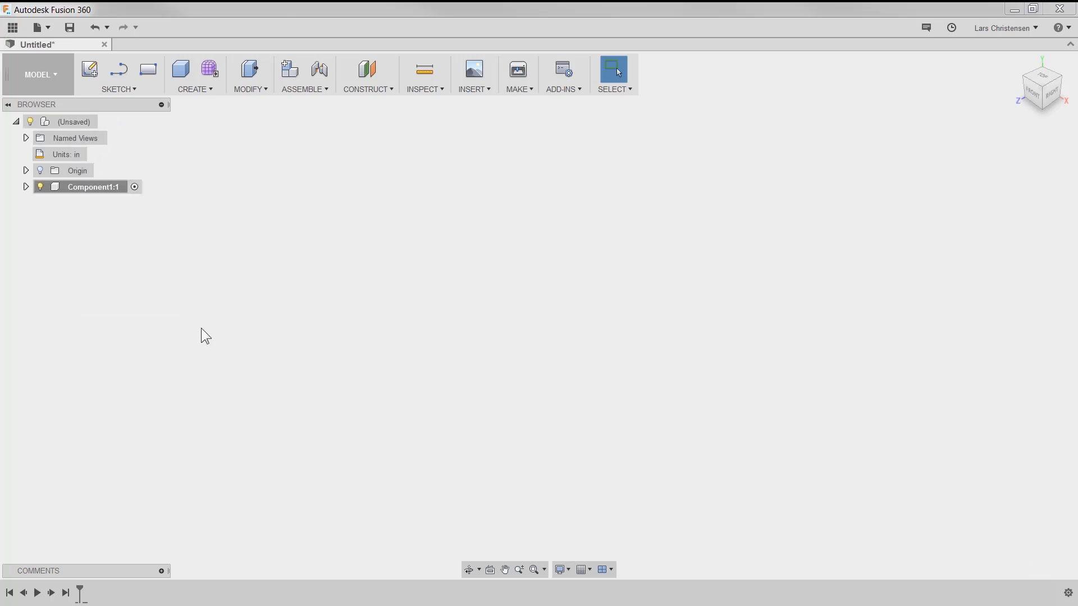
left_click(103, 190)
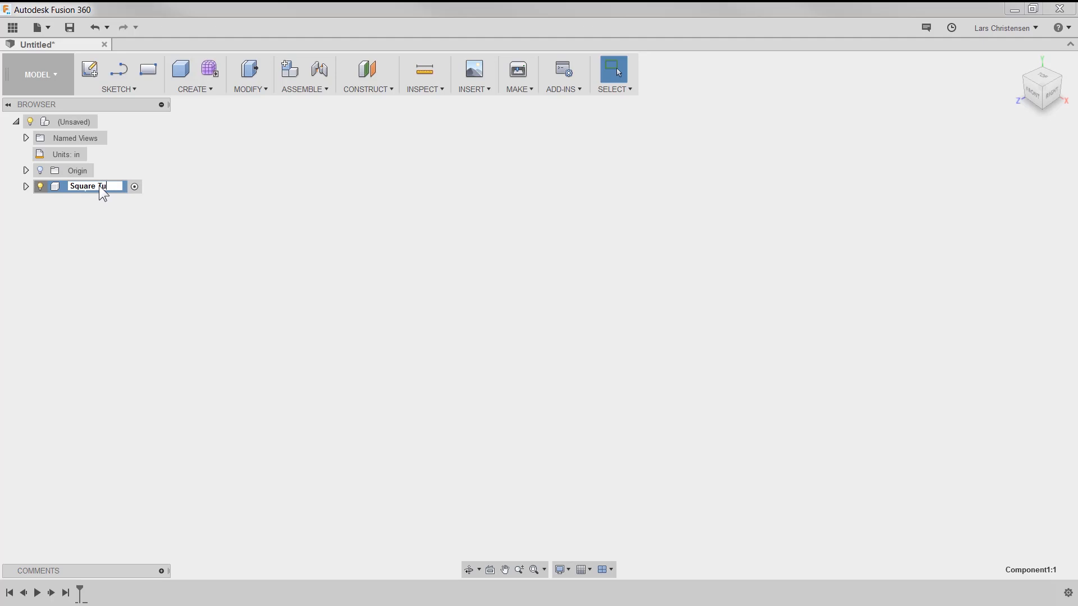
key("Return")
- Start a sketch on the front (XY) plane and draw a 3 in by 3 in center rectangle at the origin
left_click(90, 70)
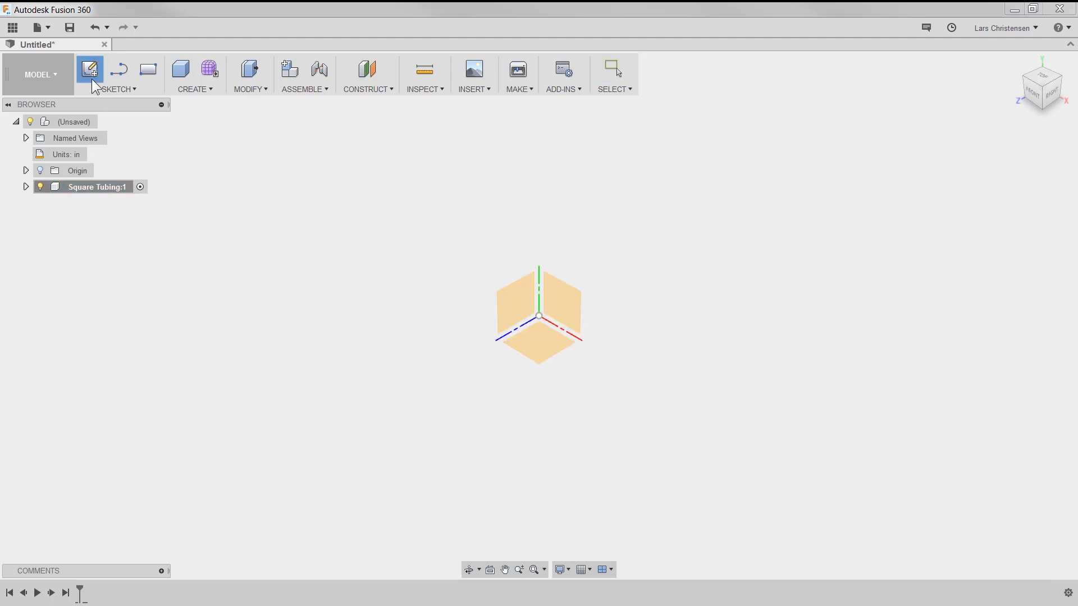
left_click(549, 303)
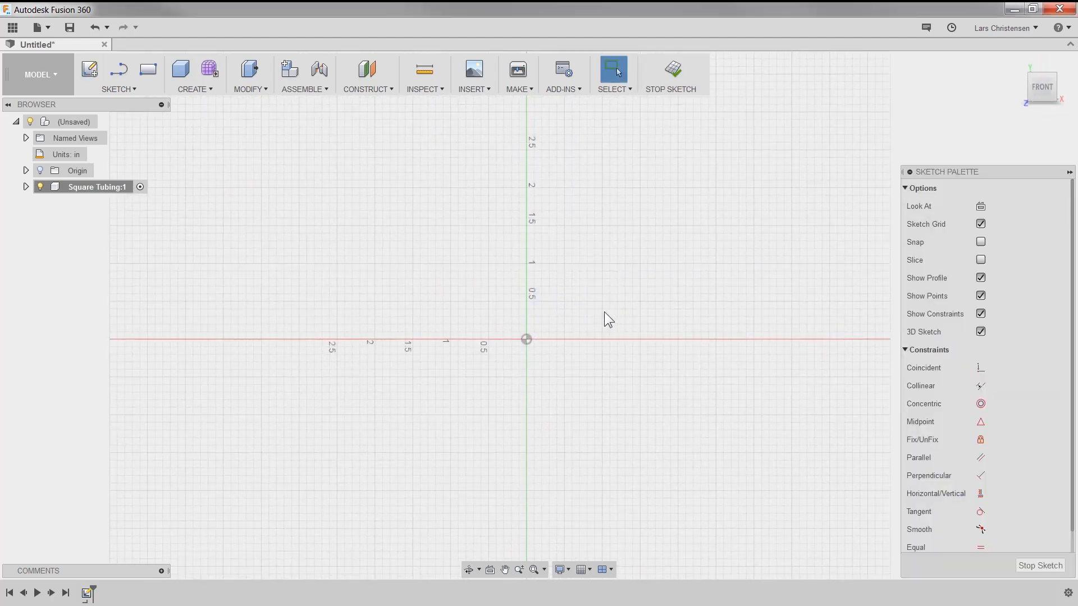
key("s")
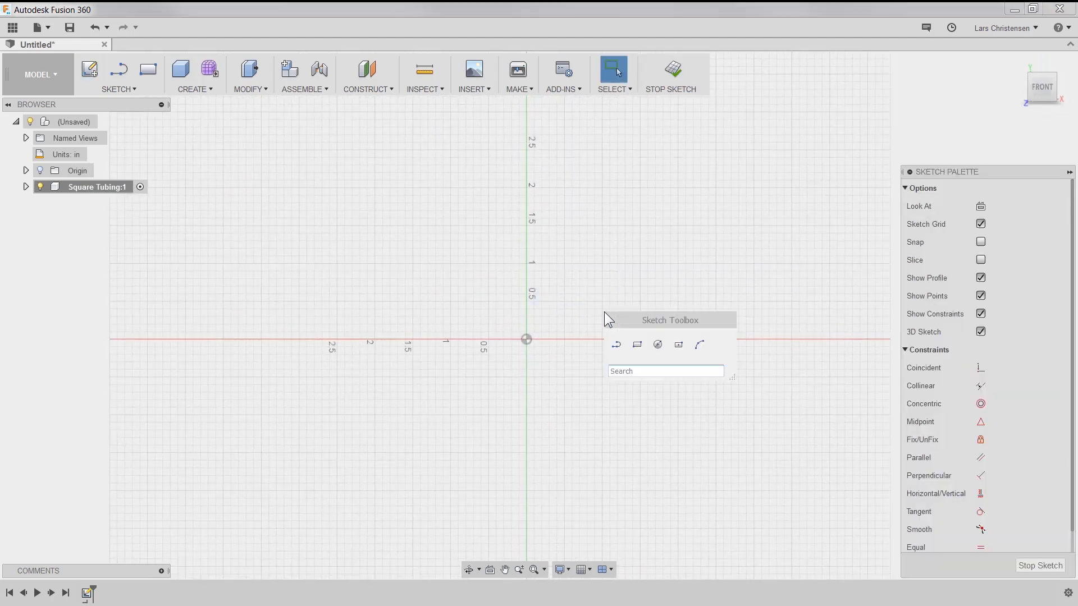
left_click(679, 345)
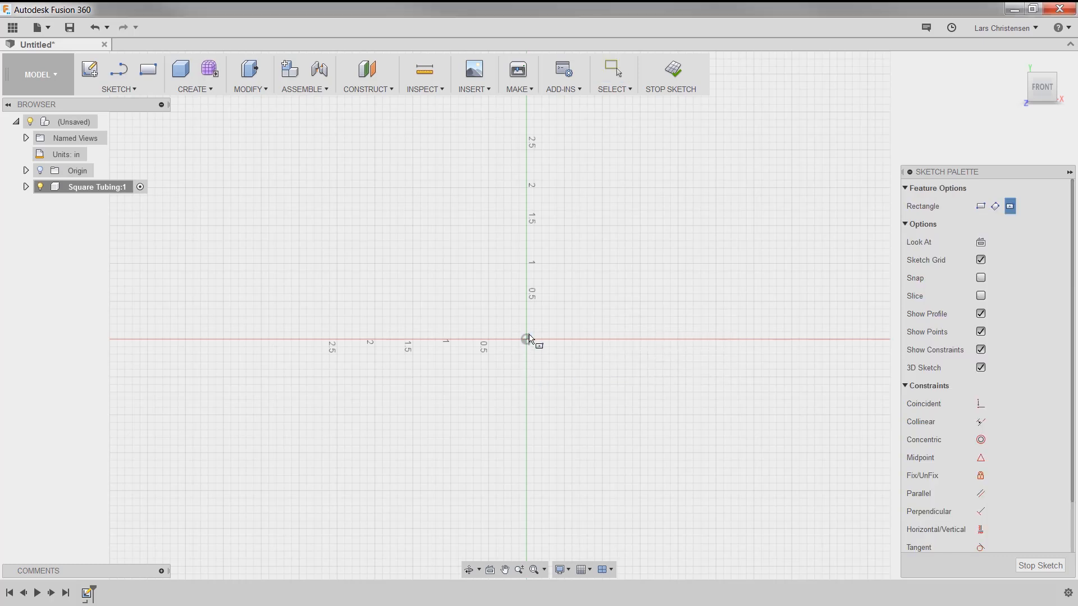
left_click(527, 340)
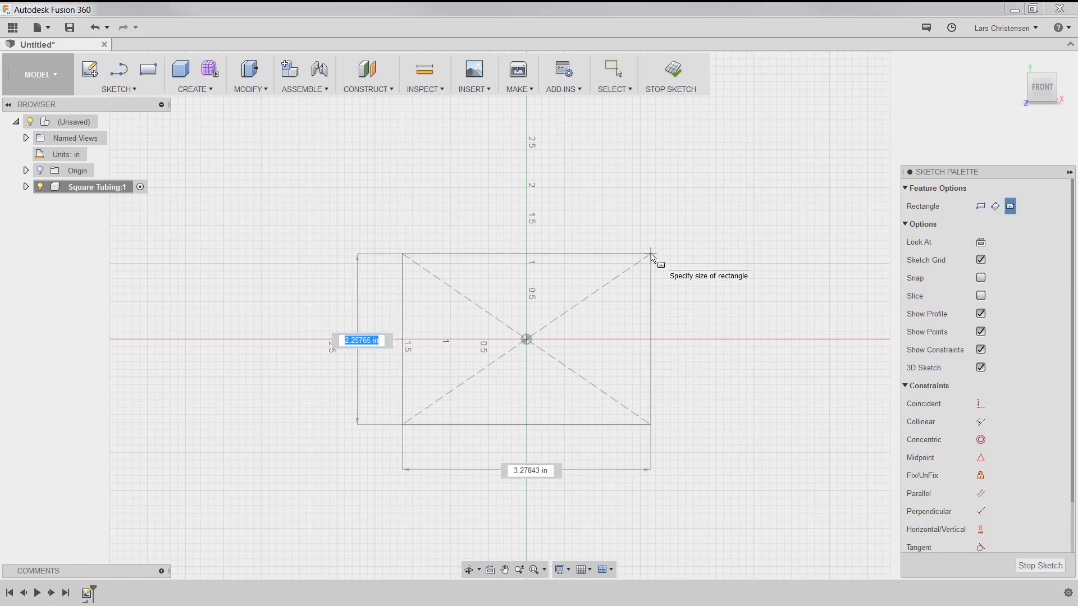
type("3")
key("Tab")
type("3")
key("Tab")
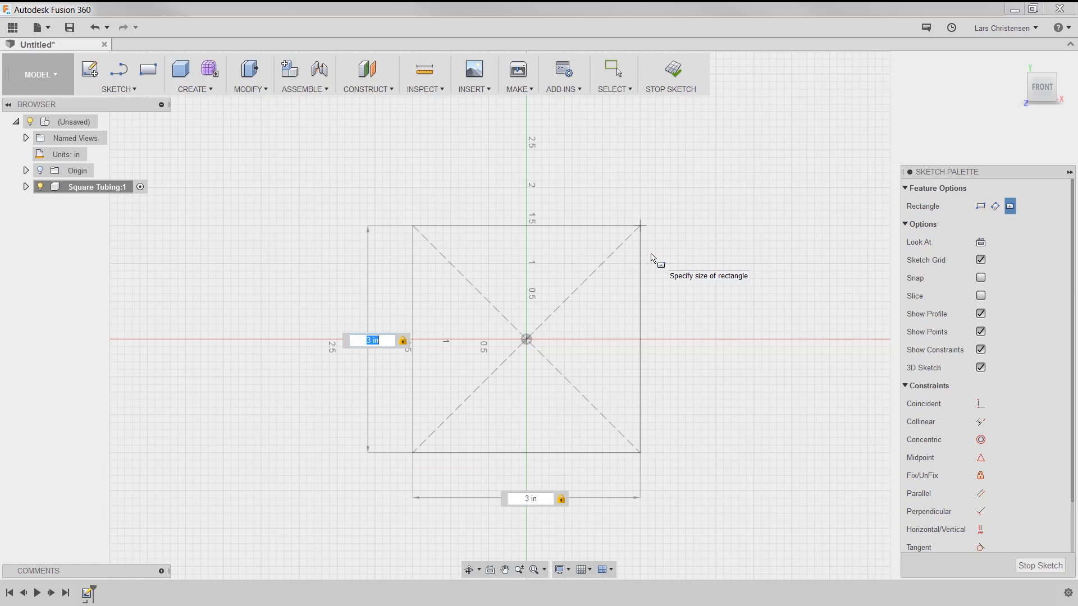
key("Return")
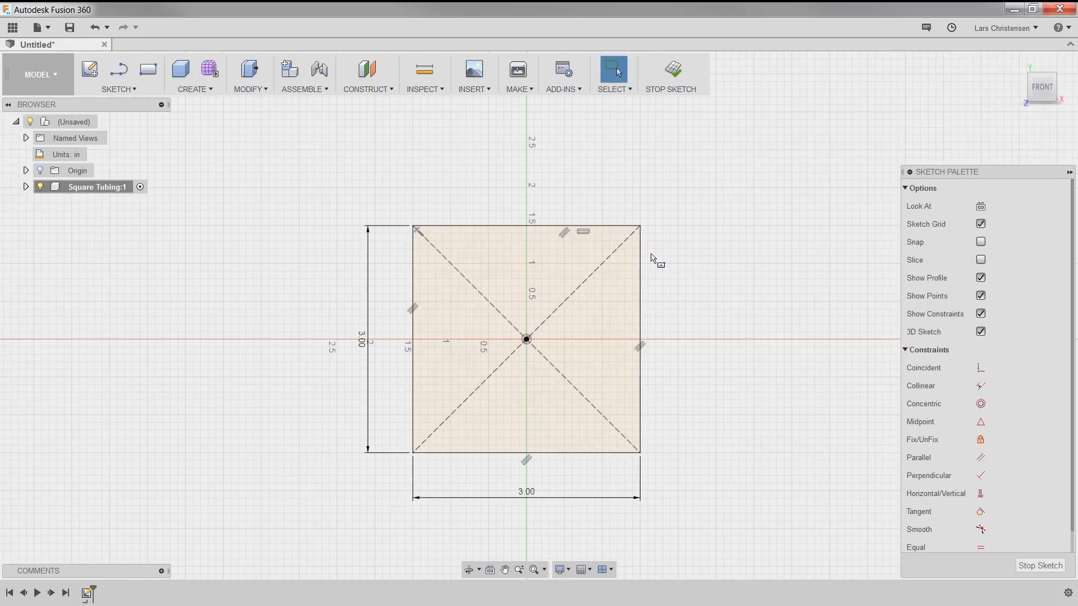
- Offset the square's outline 0.25 in inward to form the tube's wall
key("o")
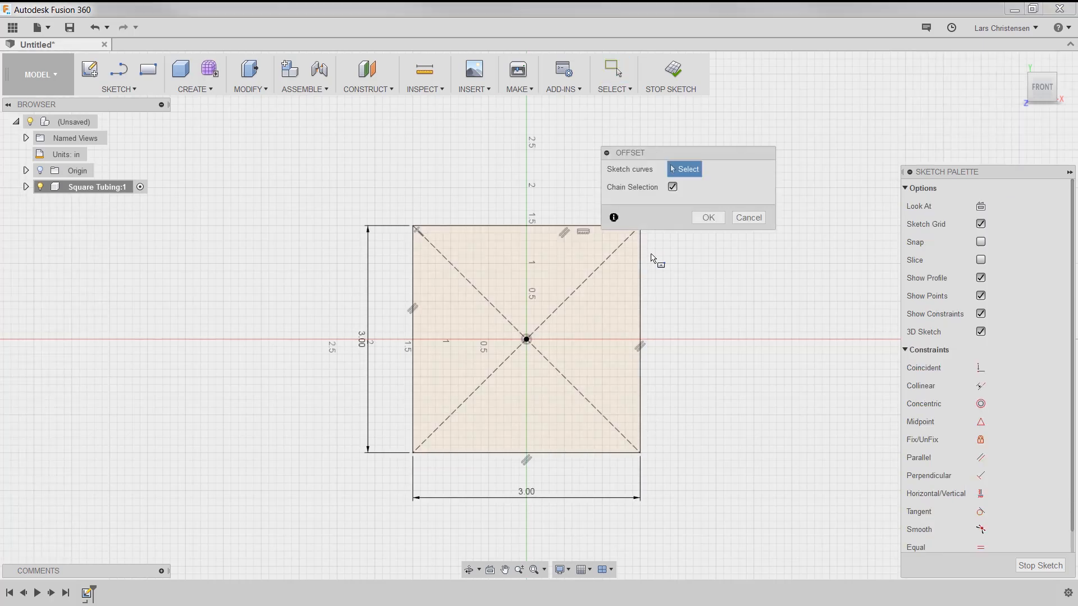
left_click(489, 226)
left_click_drag(489, 224, 481, 256)
type("-.25")
key("Return")
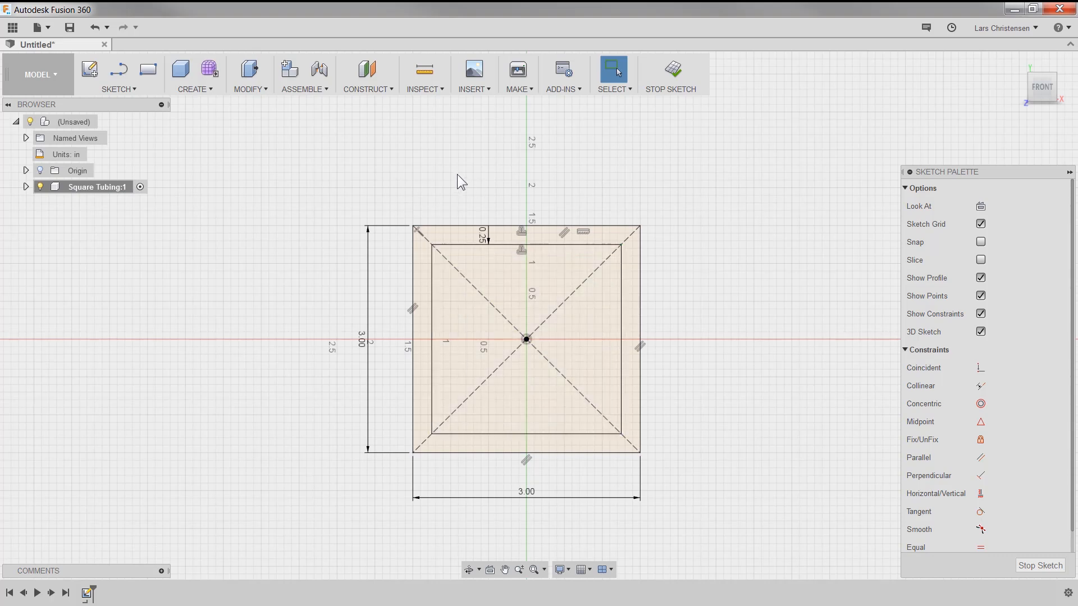
- Extrude the ring-shaped profile between the two squares 8 ft as a new body
key("q")
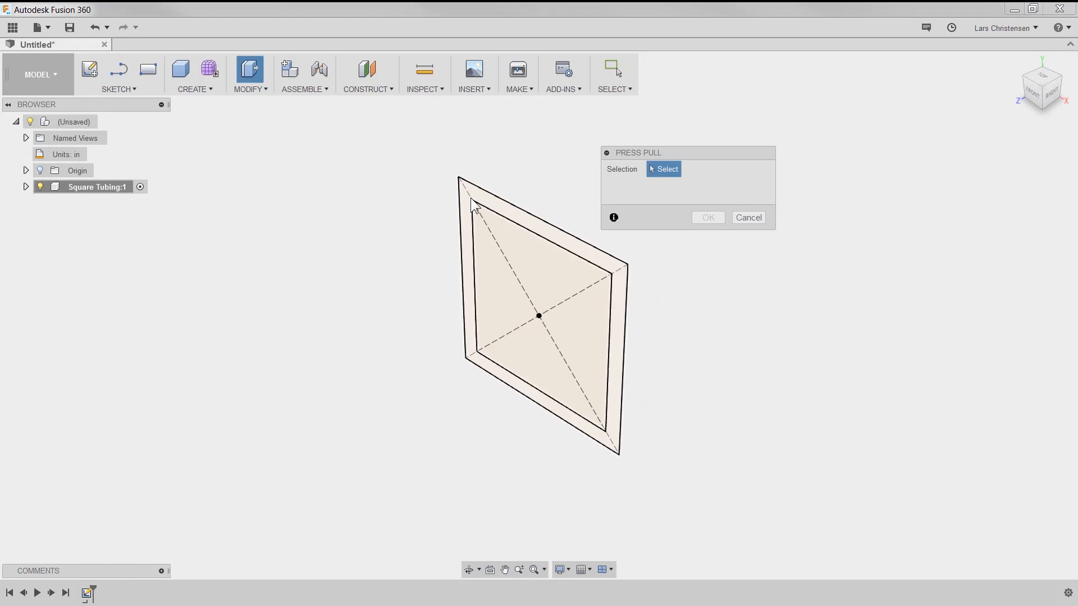
left_click(466, 196)
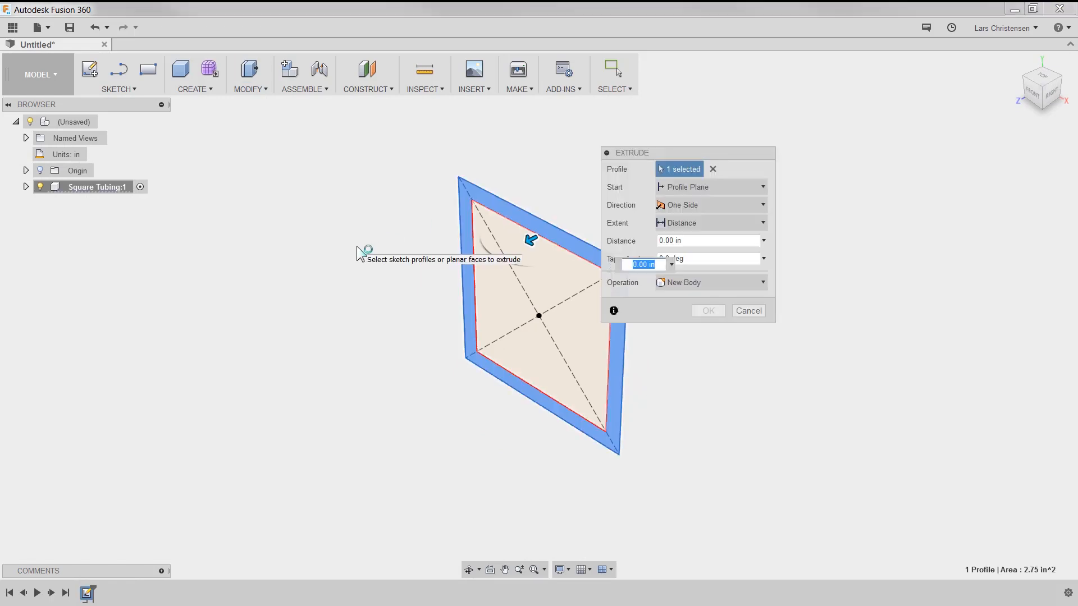
type("8ft")
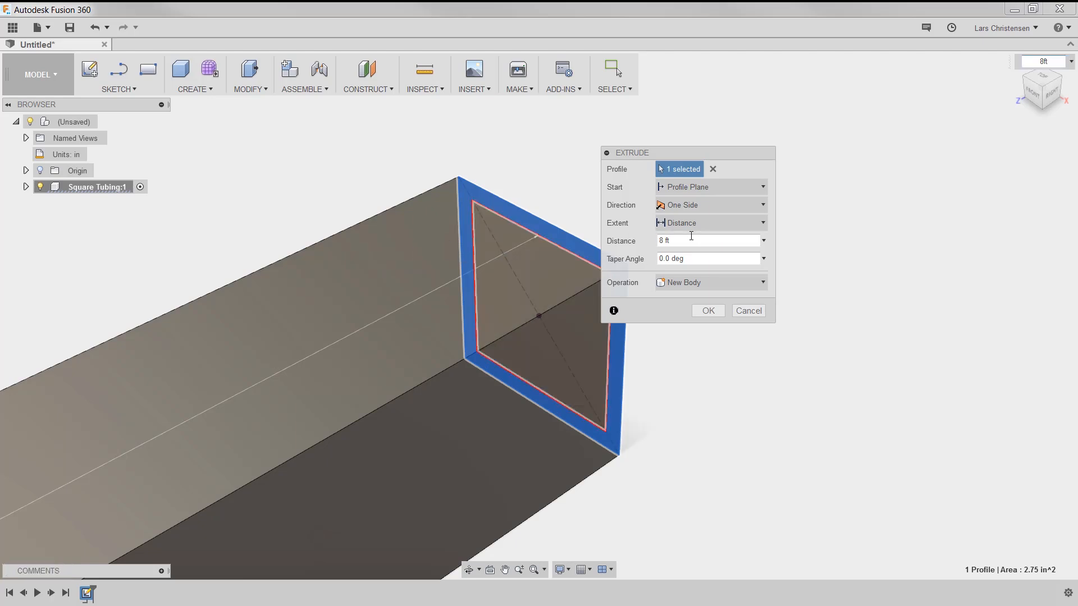
left_click(702, 311)
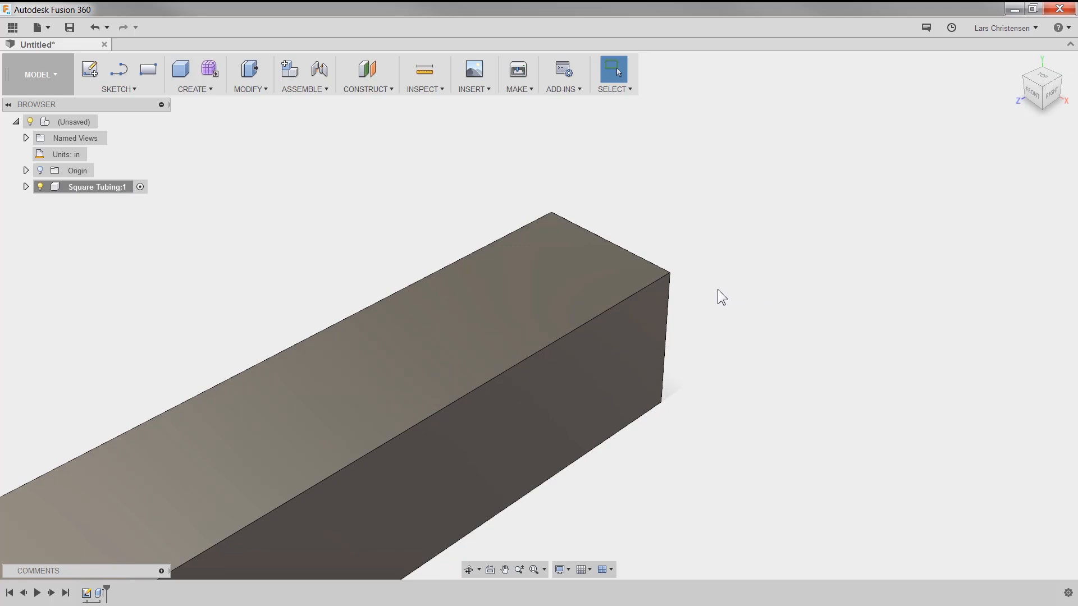
- Fillet the tube's four outer lengthwise edges with a 0.25 in radius
scroll(728, 291, "down", 5)
middle_click_drag(627, 415, 586, 427, "shift")
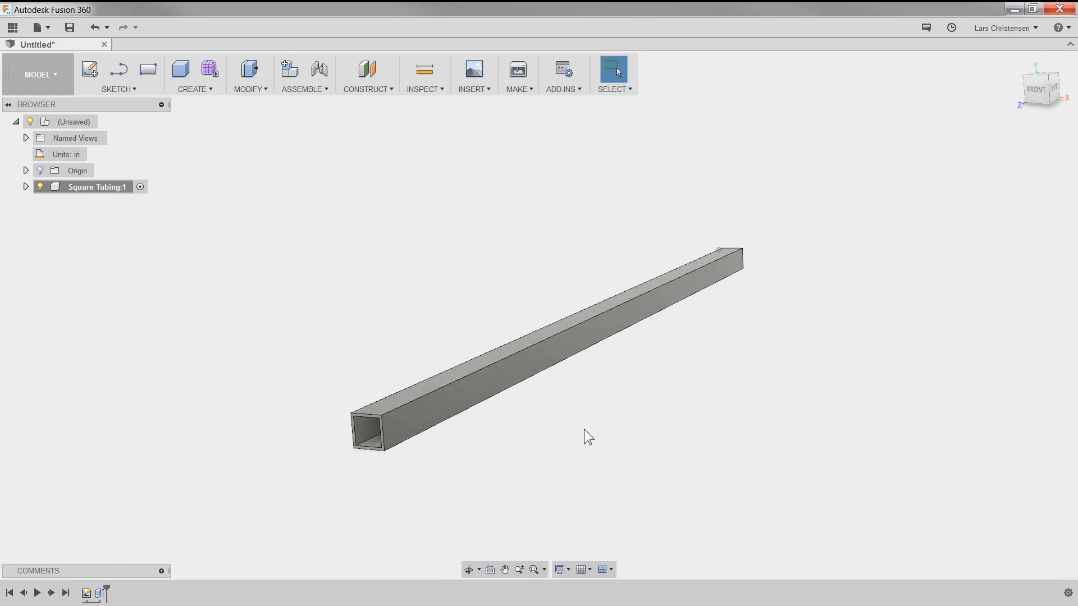
scroll(342, 462, "up", 8)
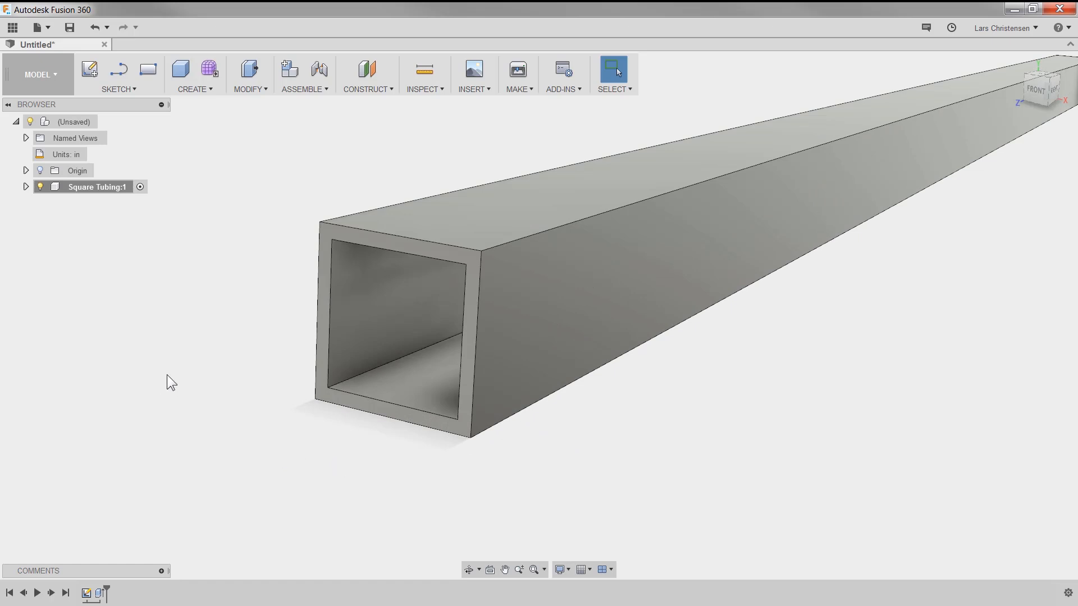
key("f")
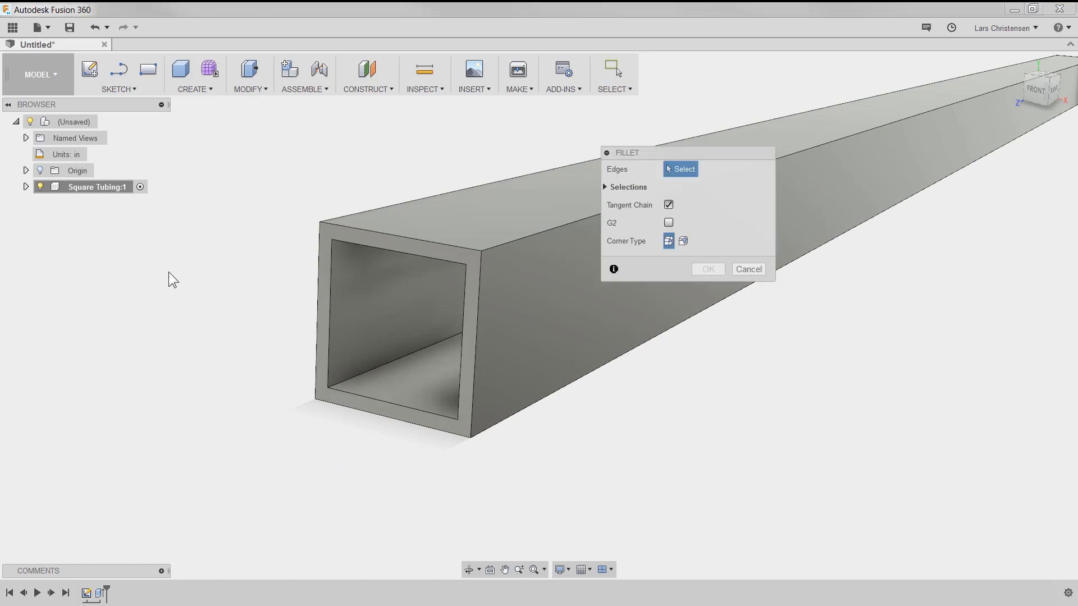
left_click(358, 213)
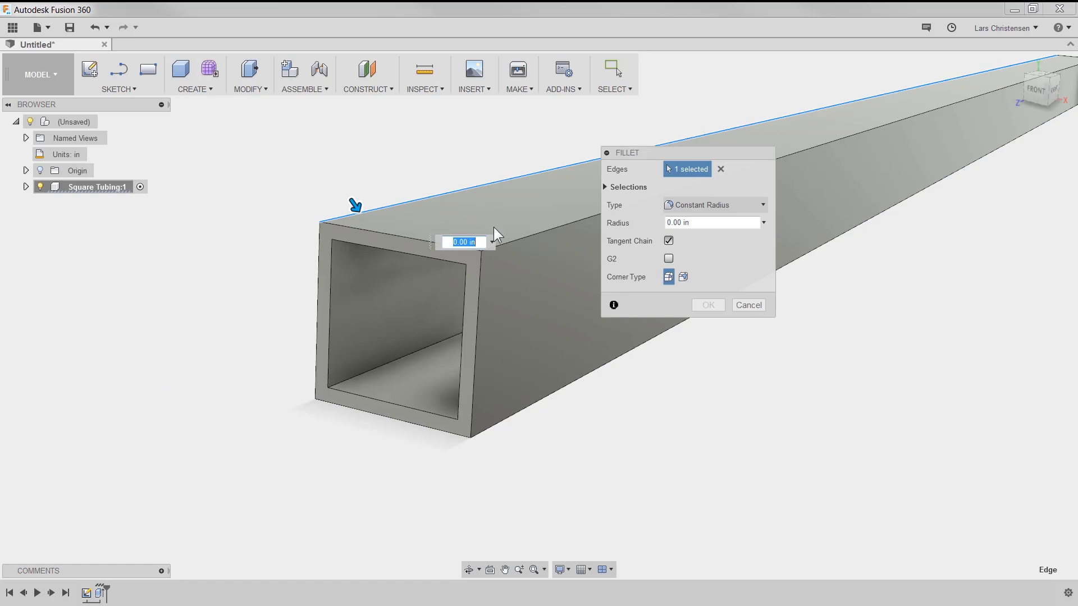
left_click(505, 244)
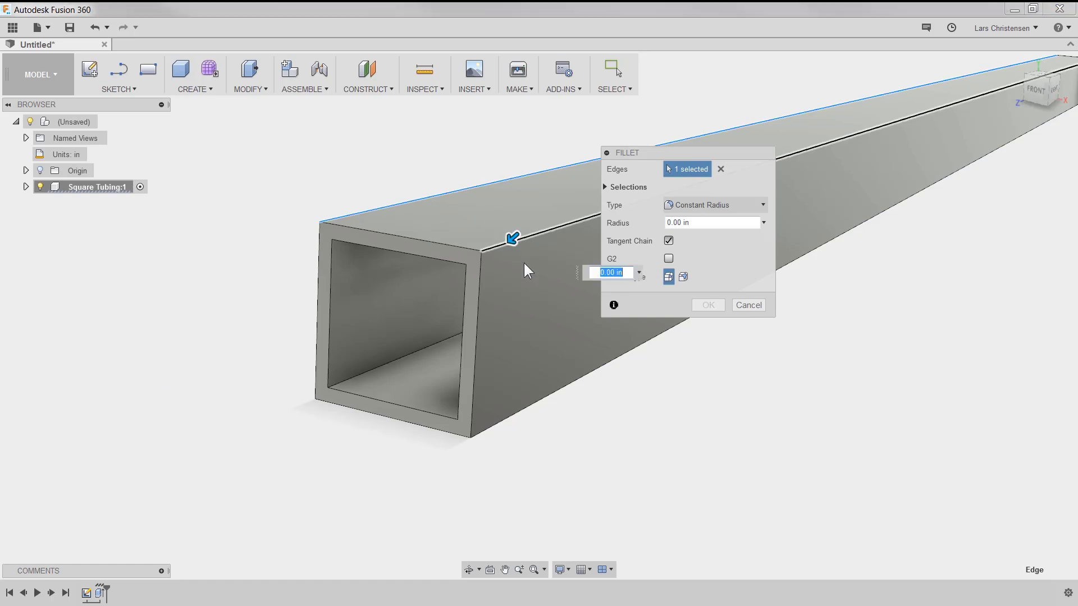
left_click(498, 428)
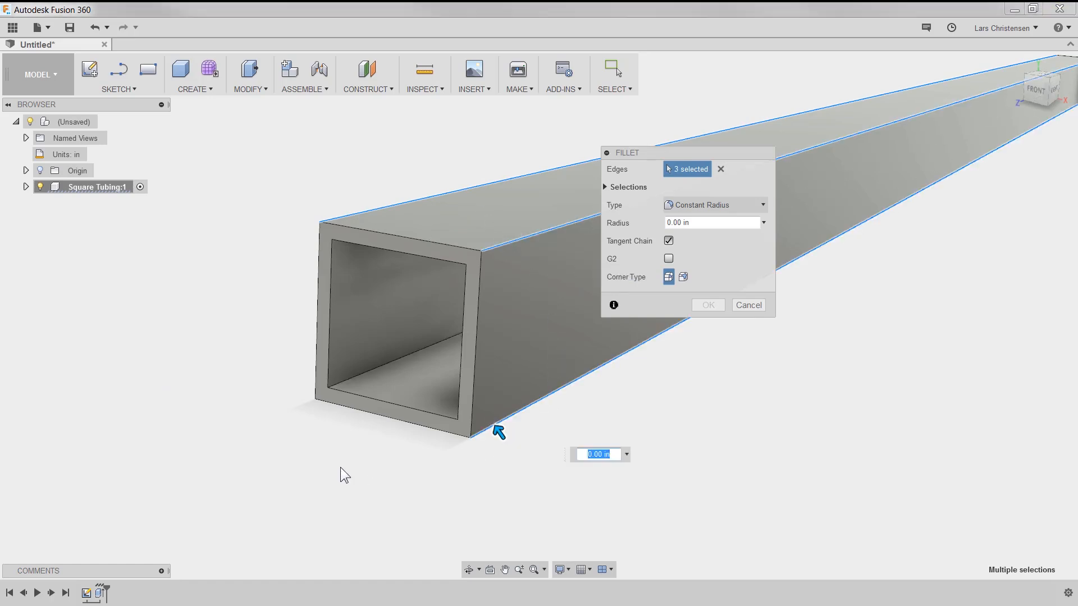
left_click(325, 396)
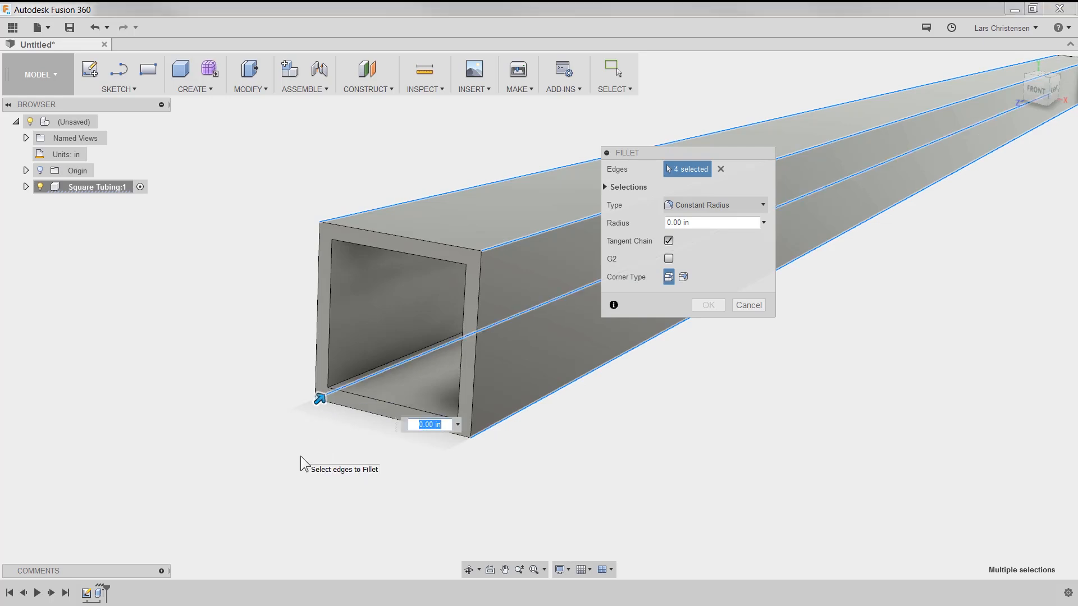
type(".25")
key("Return")
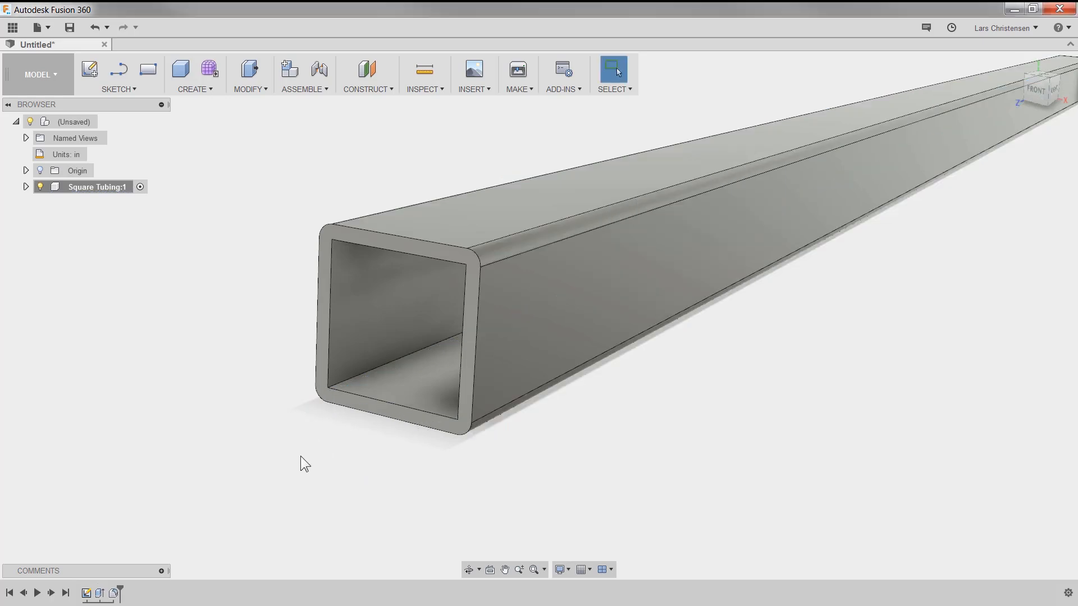
- Fillet the tube's four inner lengthwise edges with a 0.125 in radius
right_click(195, 382)
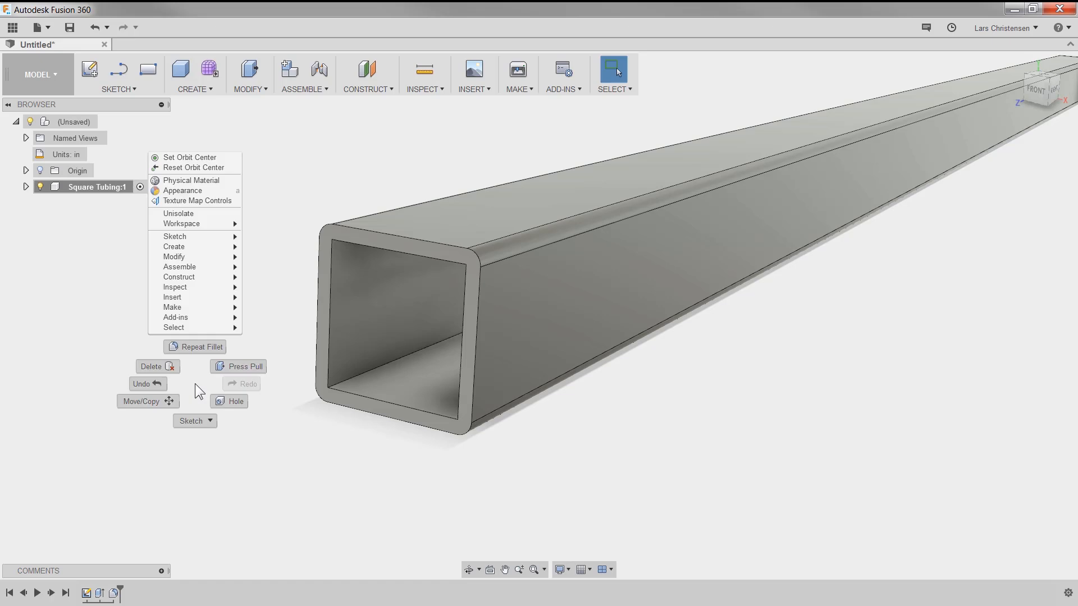
left_click(204, 347)
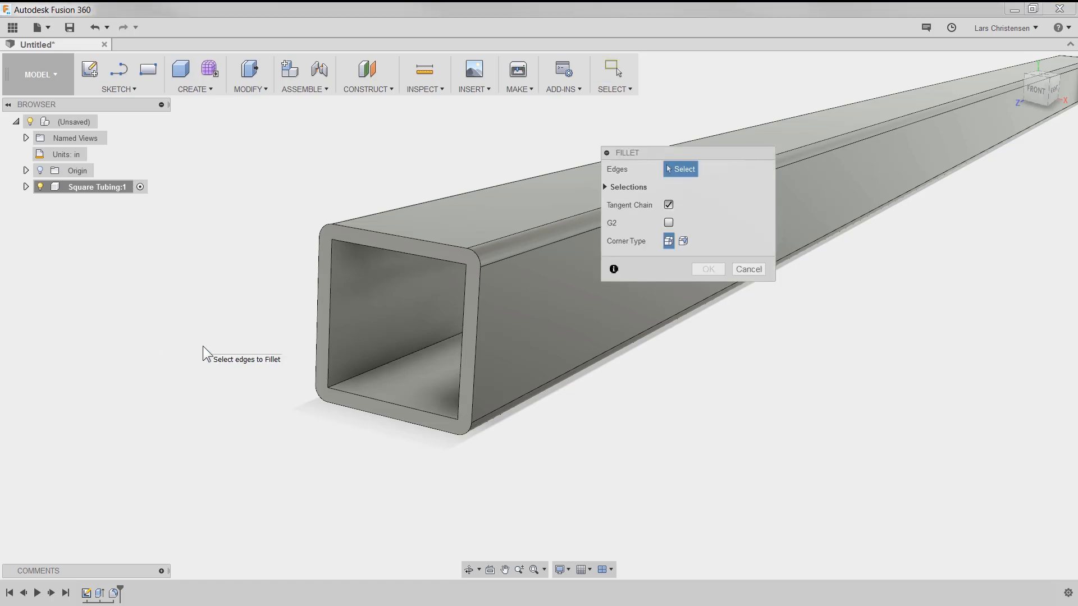
left_click(334, 383)
left_click(350, 237)
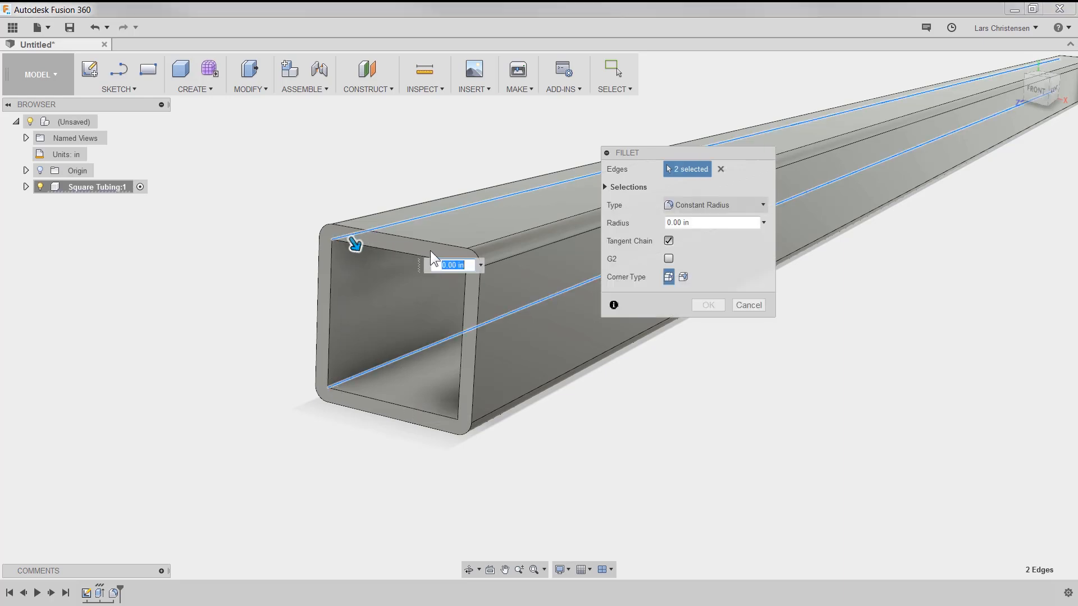
left_click(462, 416)
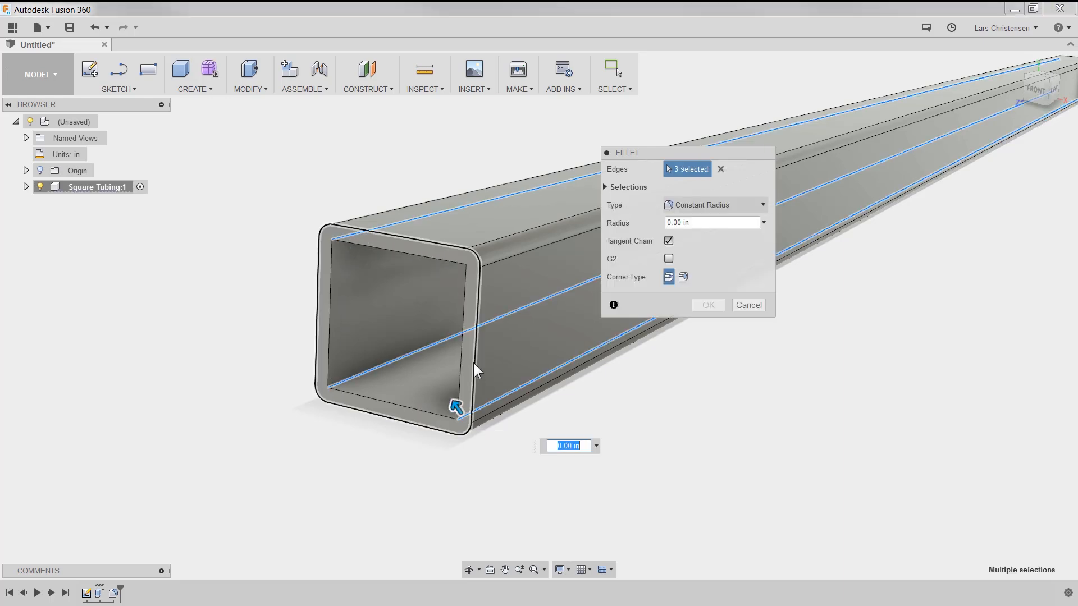
left_click(475, 264)
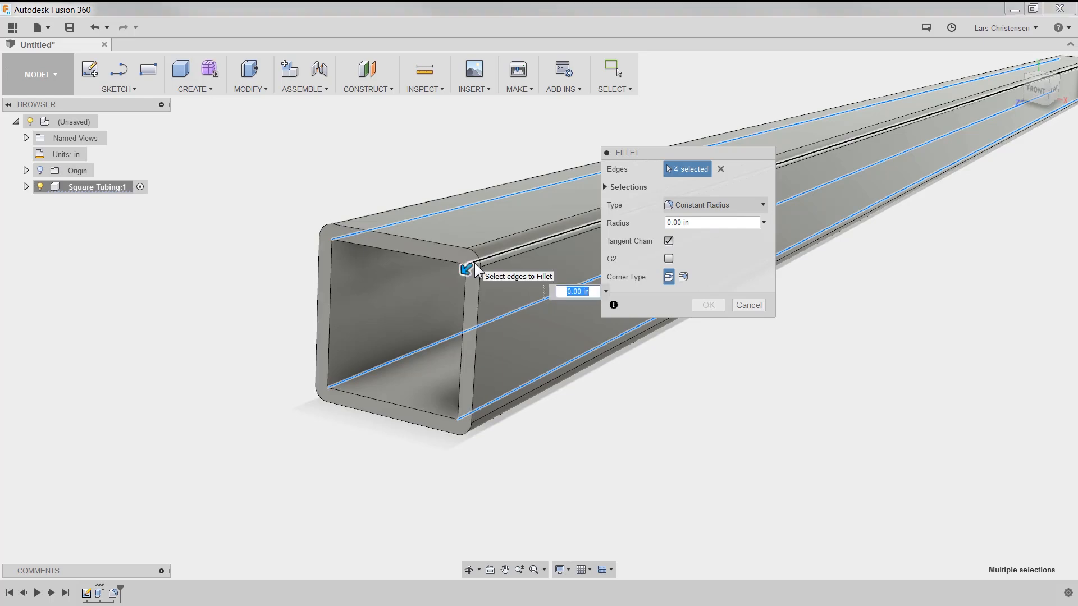
type(".125")
key("Return")
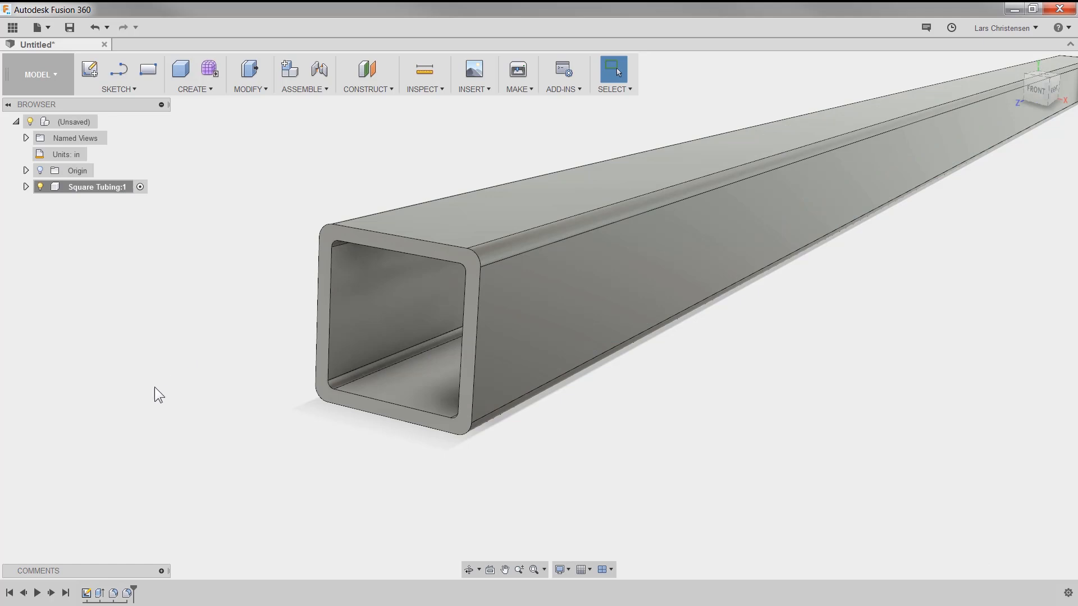
- Activate the top-level assembly so work continues outside the square tubing component
scroll(142, 391, "down", 3)
scroll(132, 396, "down", 4)
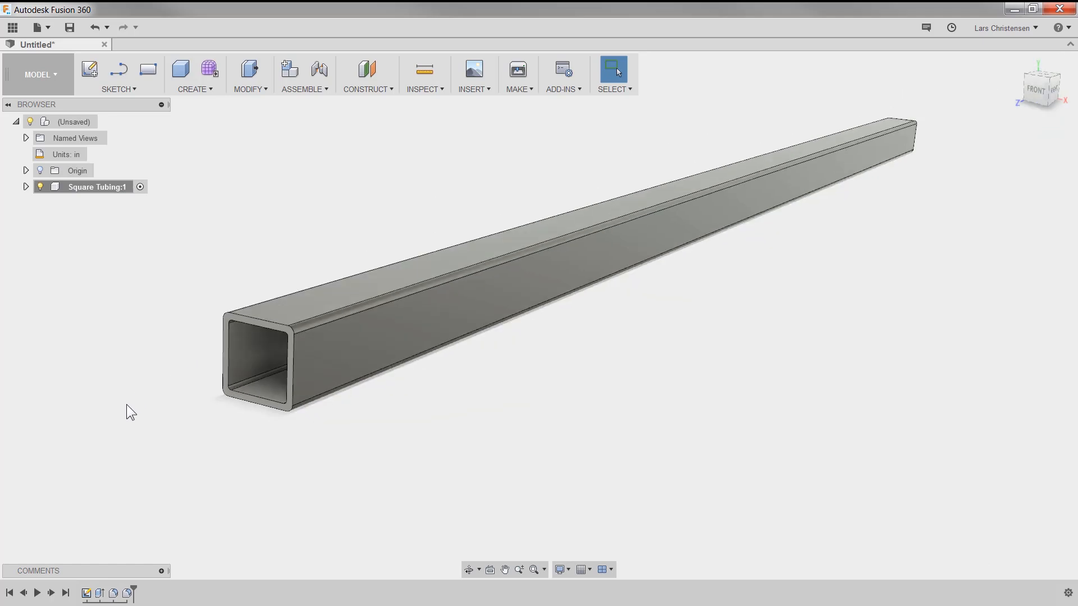
scroll(319, 468, "down", 5)
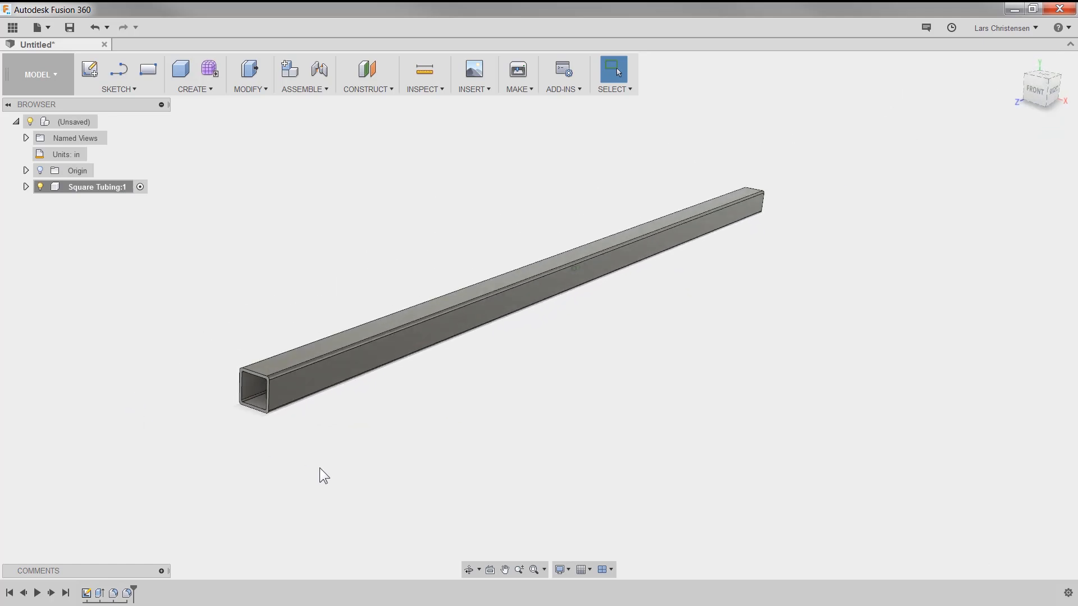
scroll(319, 468, "down", 3)
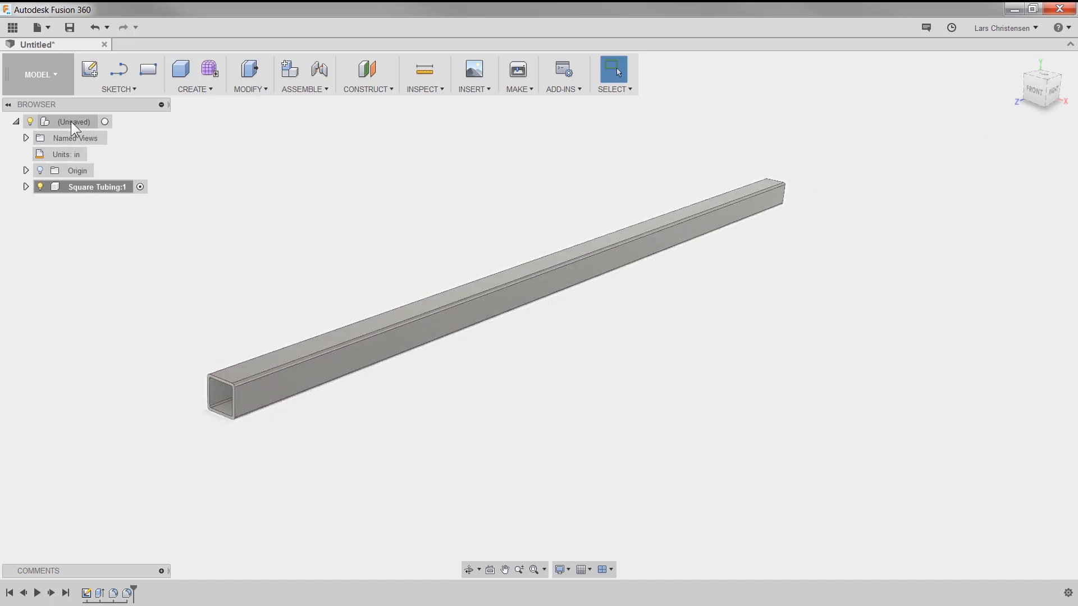
left_click(106, 122)
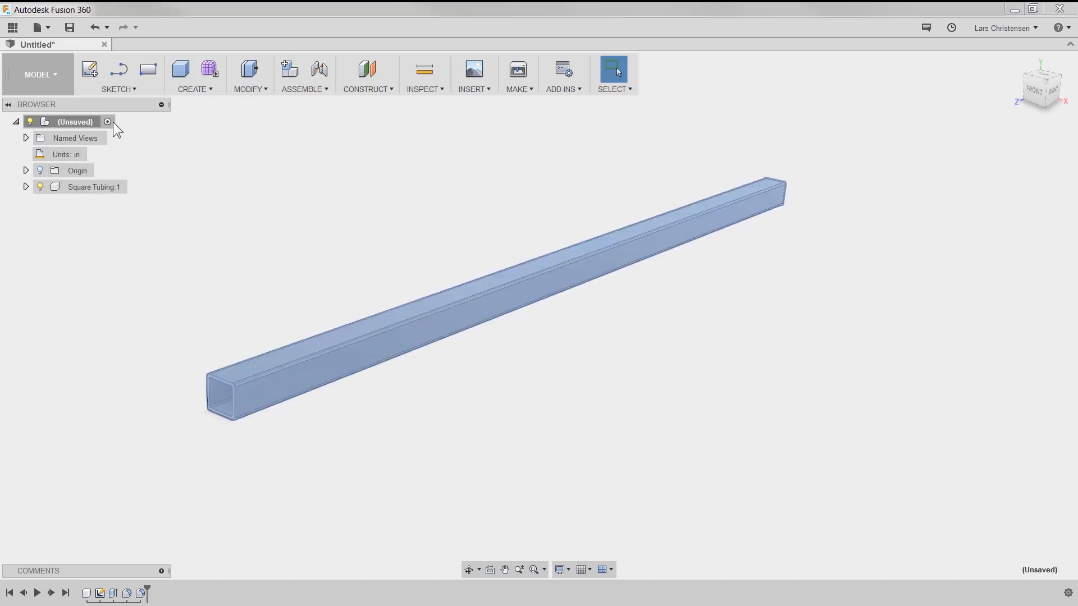
- Create a copy of the square tubing component with Move/Copy set to Components
right_click(265, 169)
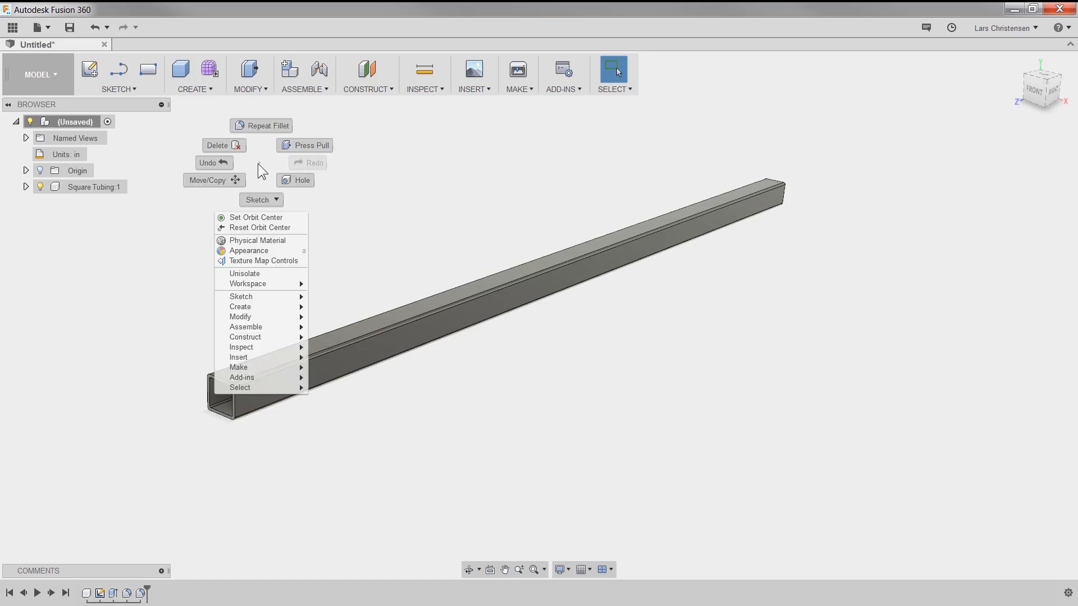
left_click(218, 180)
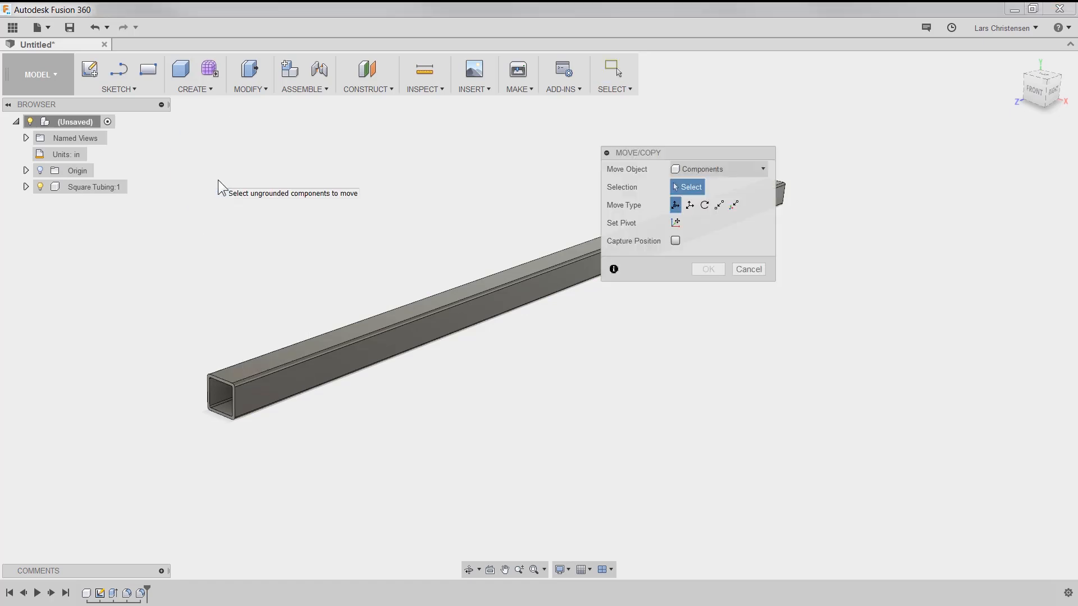
left_click(765, 169)
left_click(714, 188)
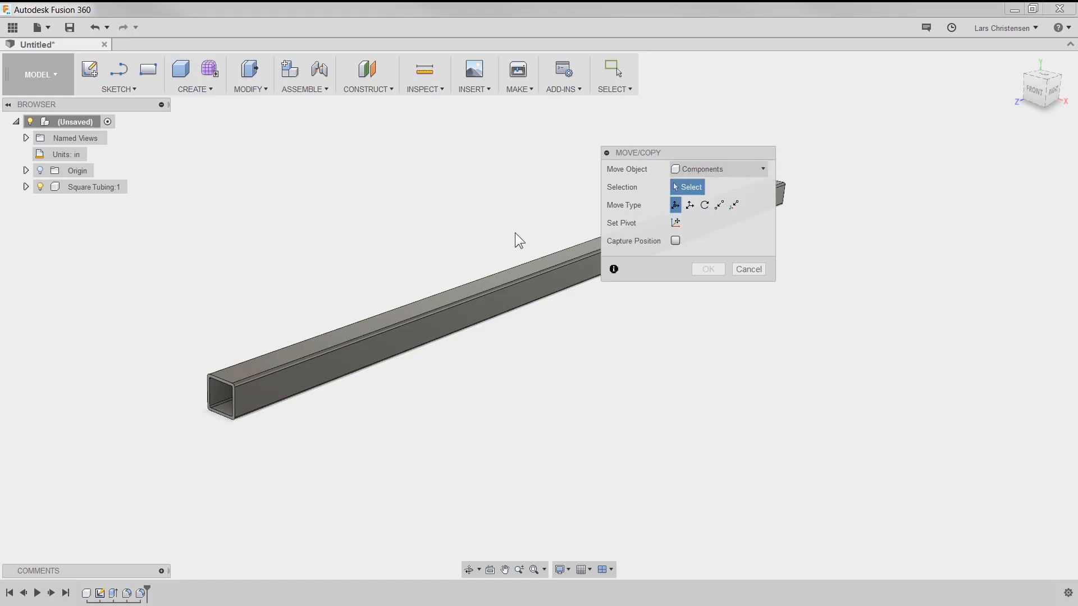
left_click(526, 269)
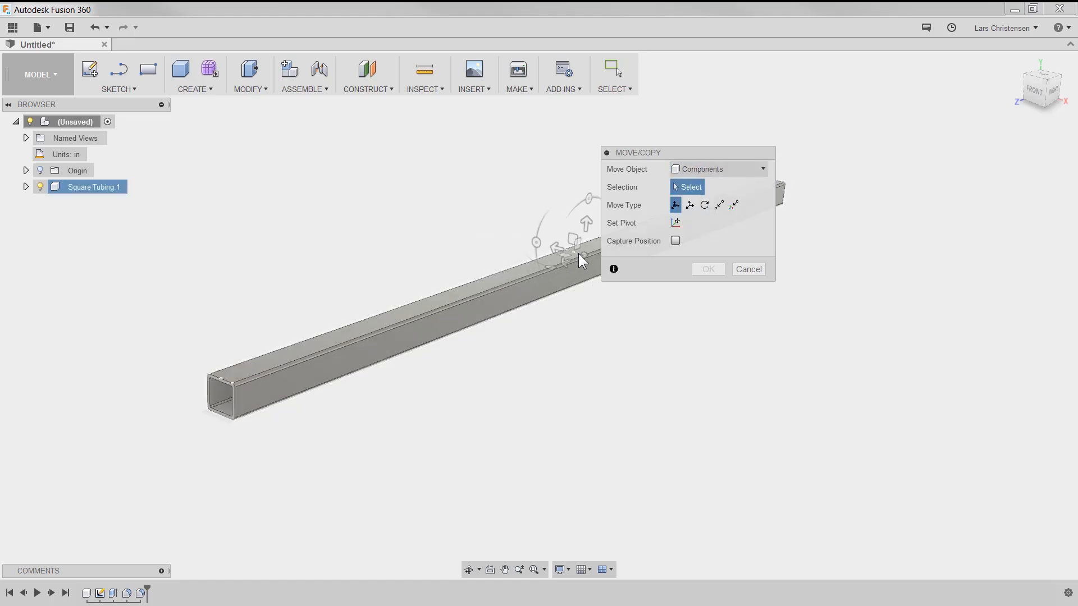
left_click(578, 254)
scroll(337, 260, "down", 1)
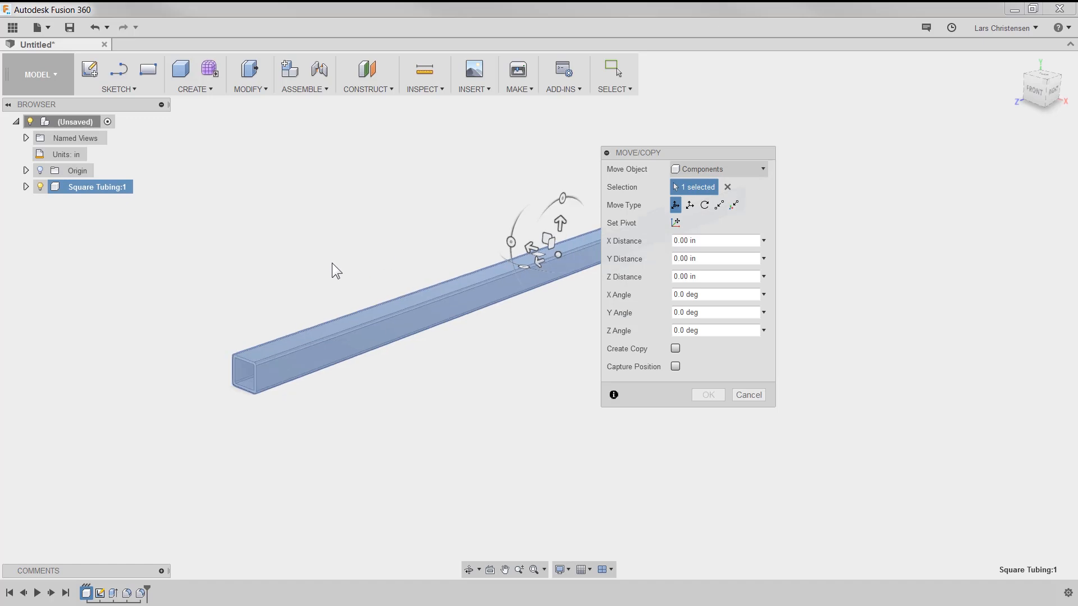
scroll(337, 262, "down", 2)
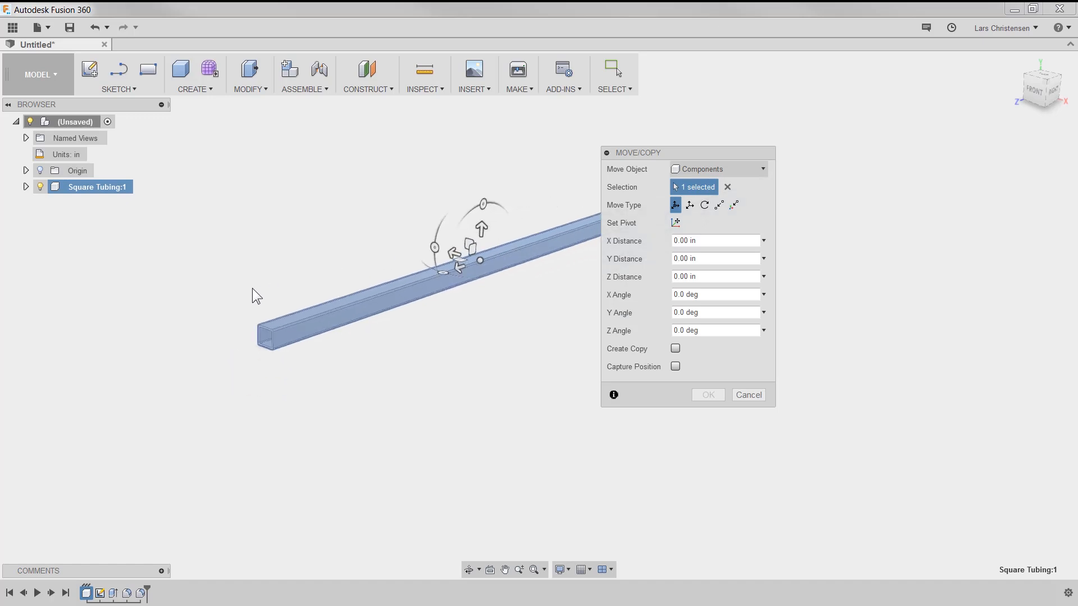
left_click(676, 348)
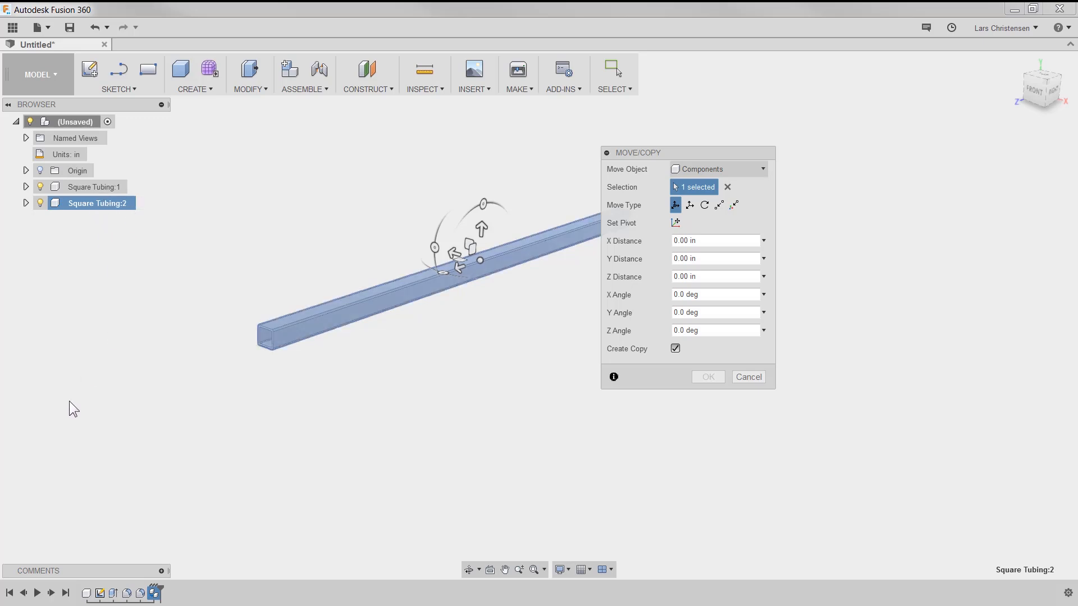
- Place the copied tubing at an X distance of -4 ft from the original
scroll(34, 409, "down", 1)
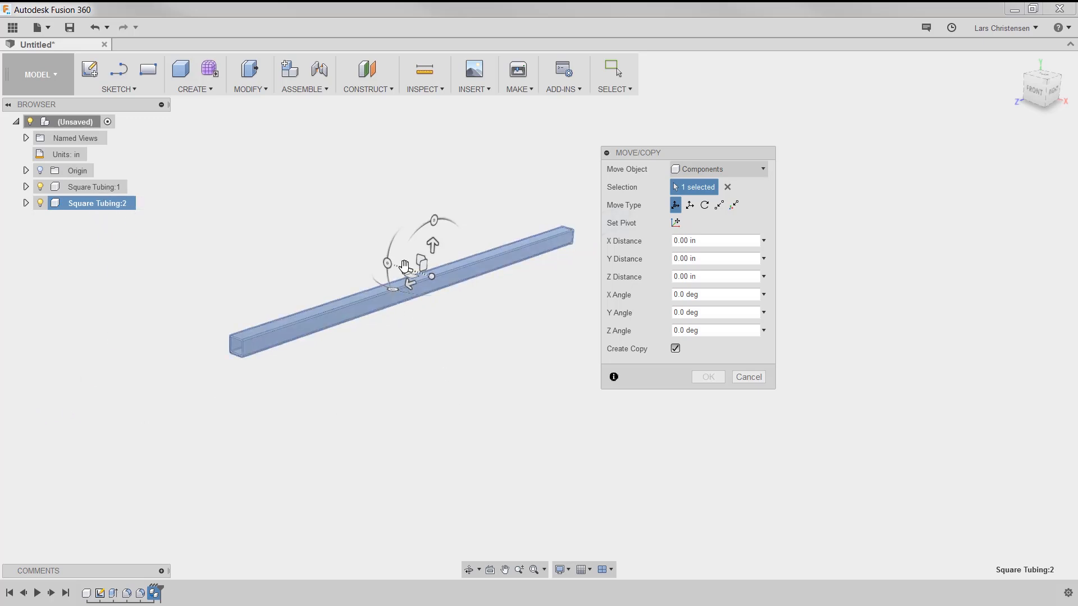
left_click_drag(406, 268, 479, 292)
left_click_drag(741, 240, 659, 239)
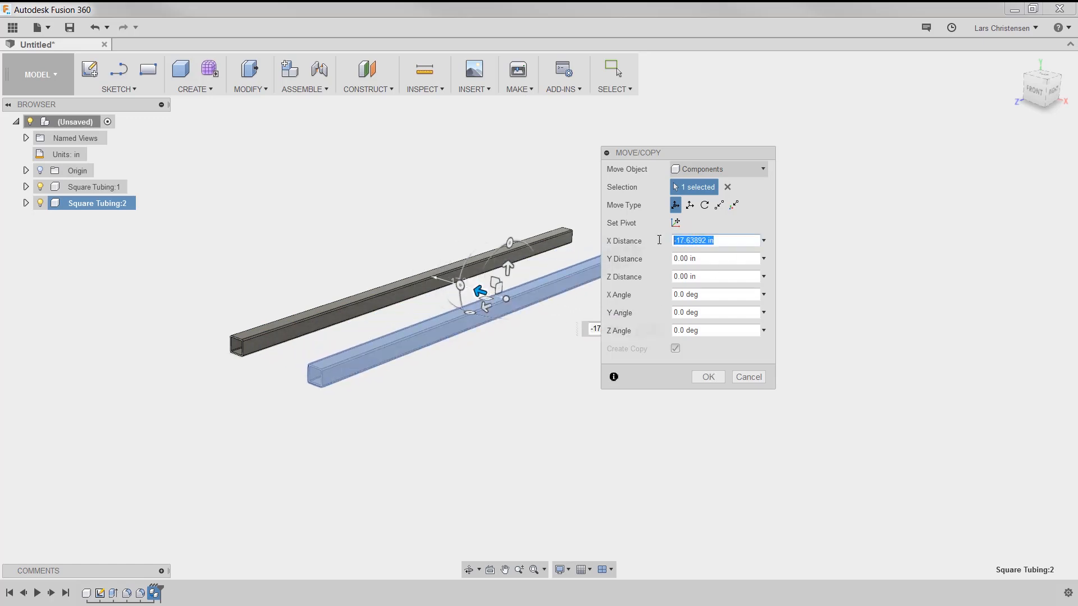
type("-4ft")
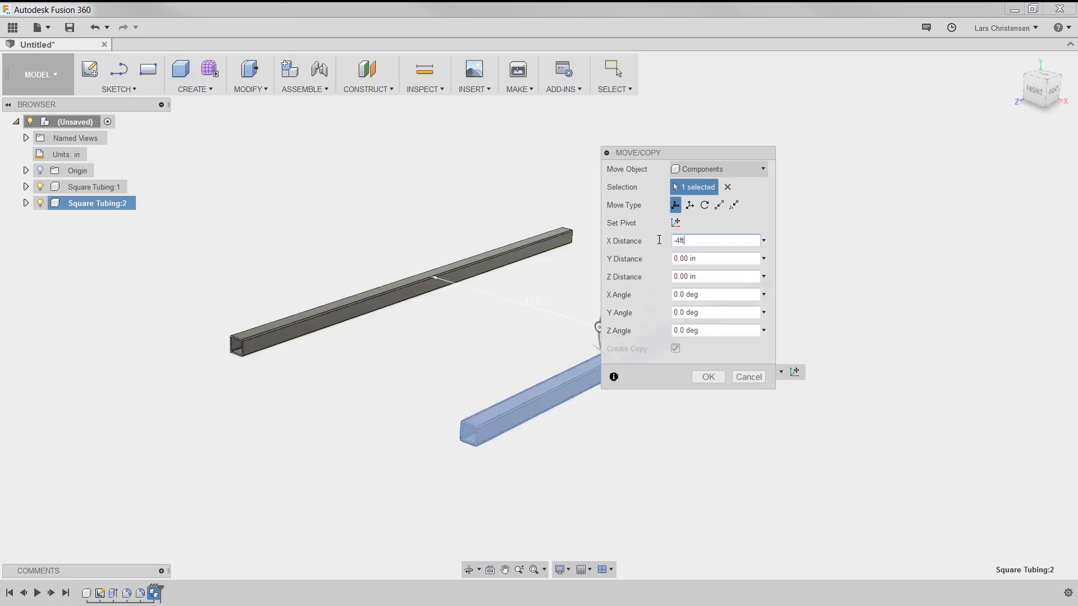
key("Return")
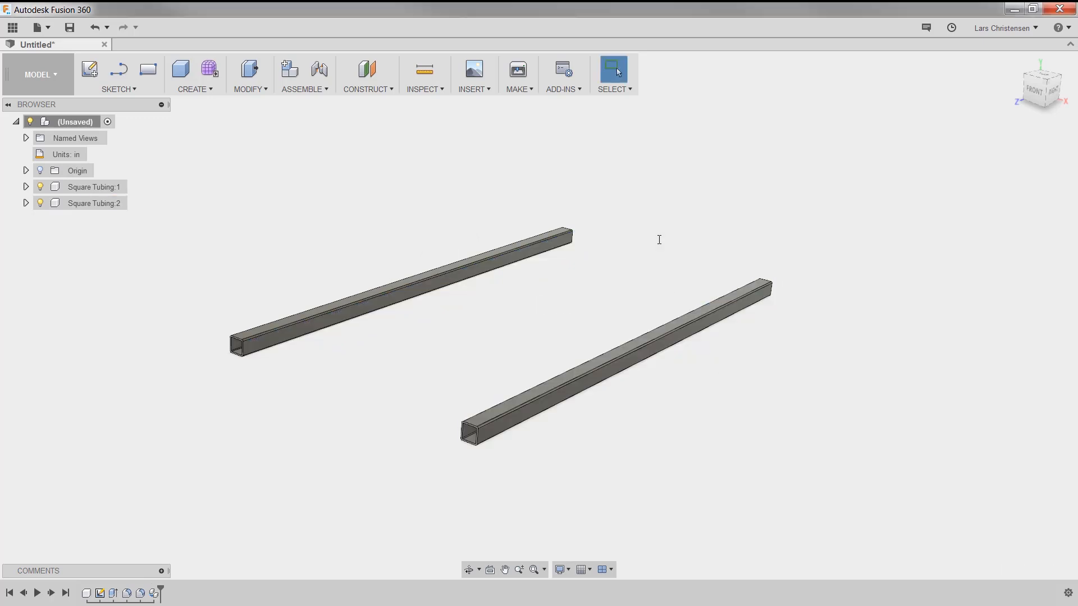
- Set the first square tubing's extrusion distance to 6 ft and reactivate the top-level assembly
left_click(113, 187)
left_click(106, 204)
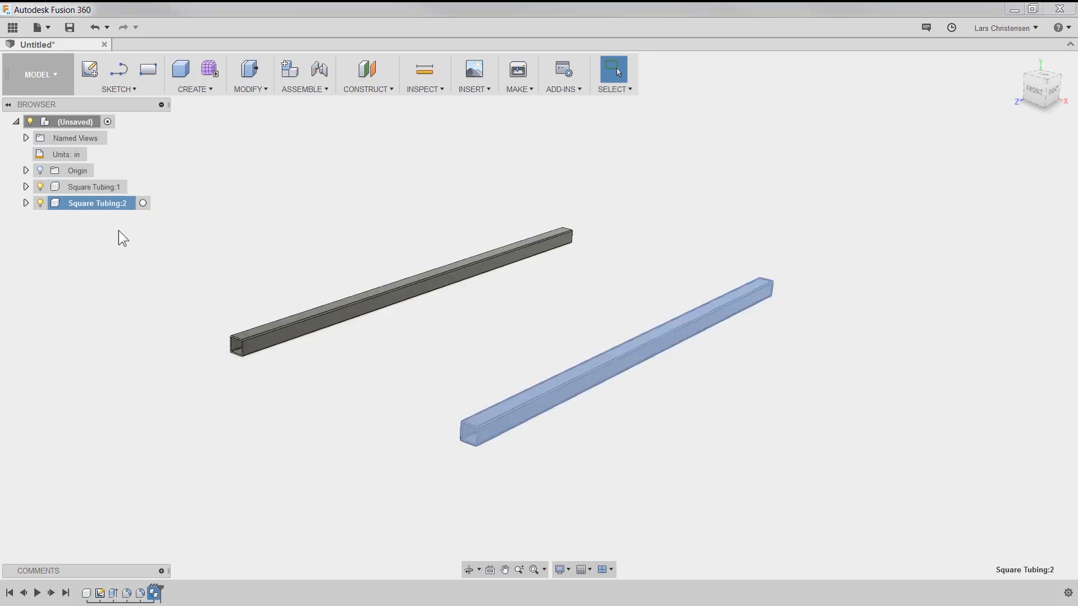
left_click(205, 282)
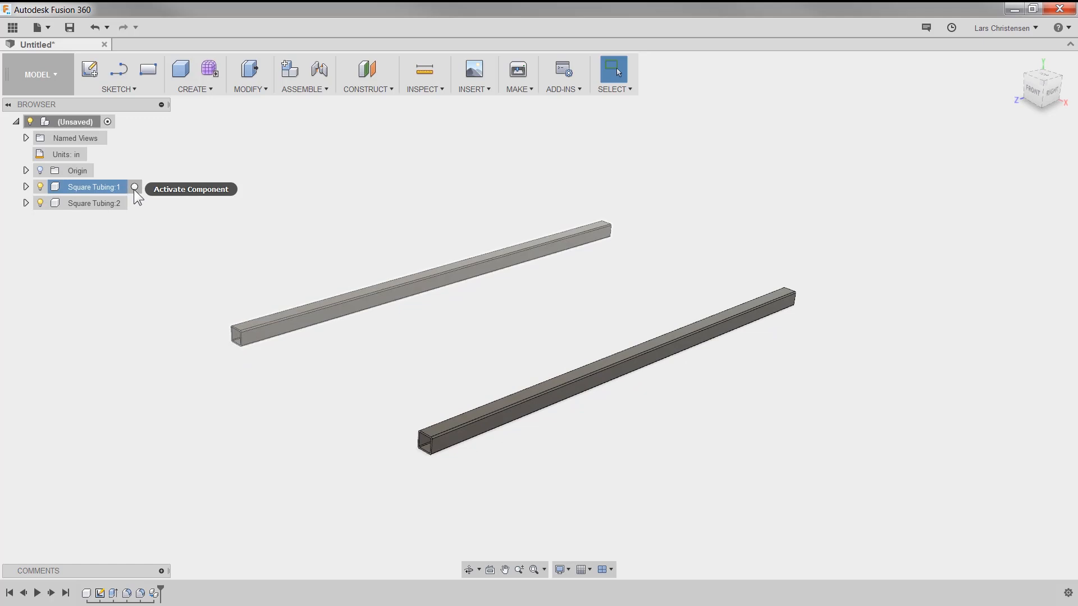
left_click(135, 188)
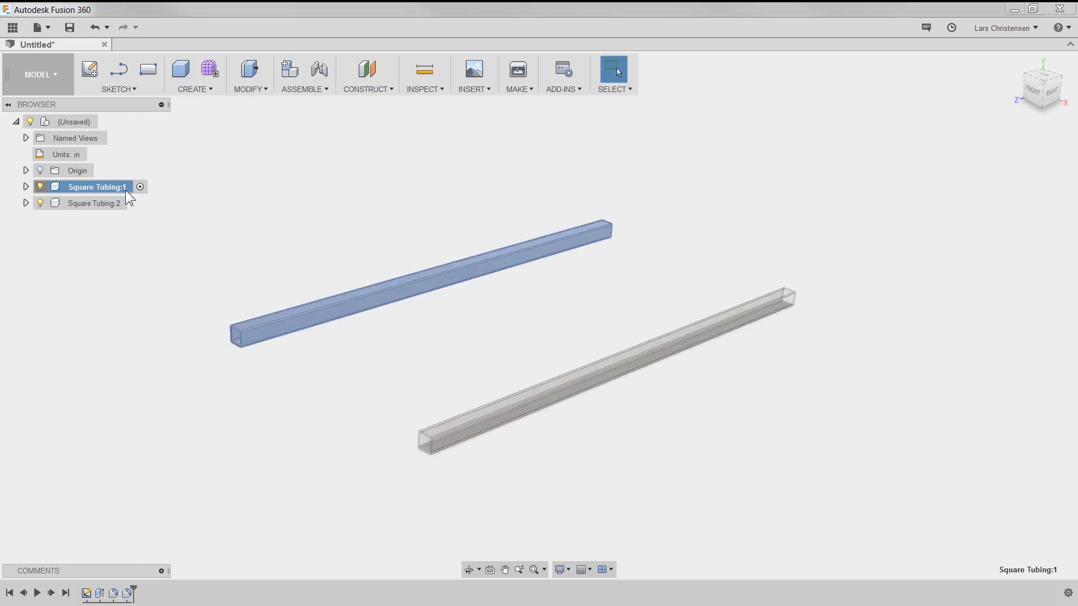
right_click(97, 593)
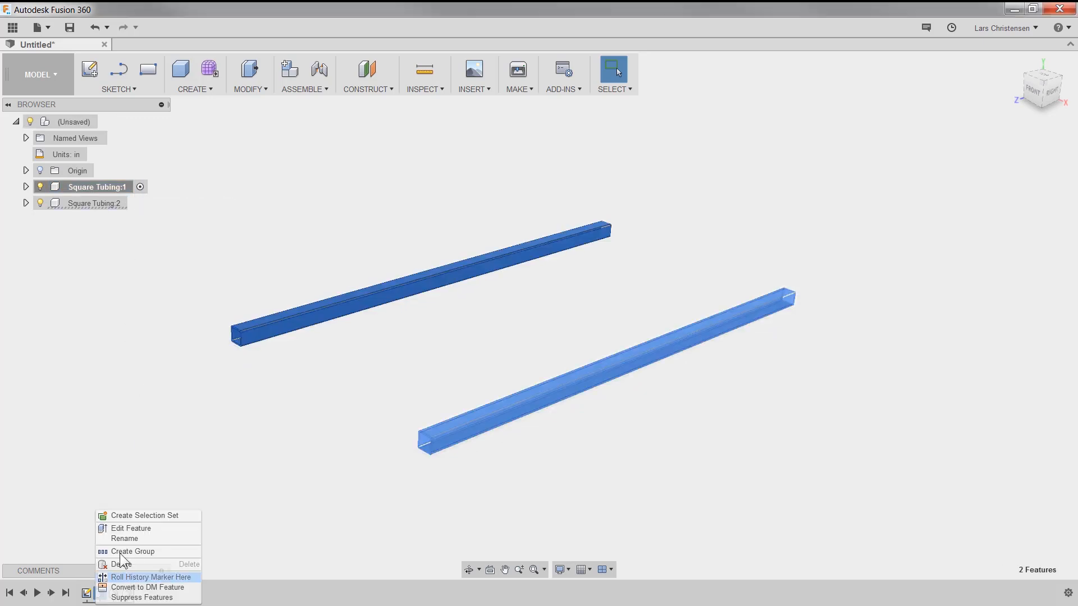
left_click(127, 528)
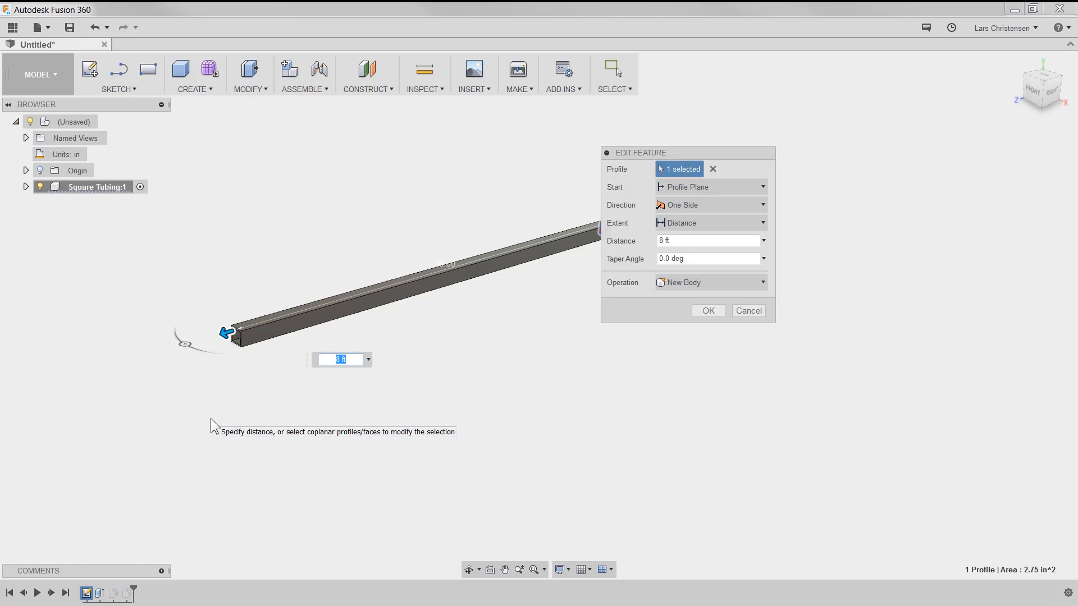
type("6ft")
key("Return")
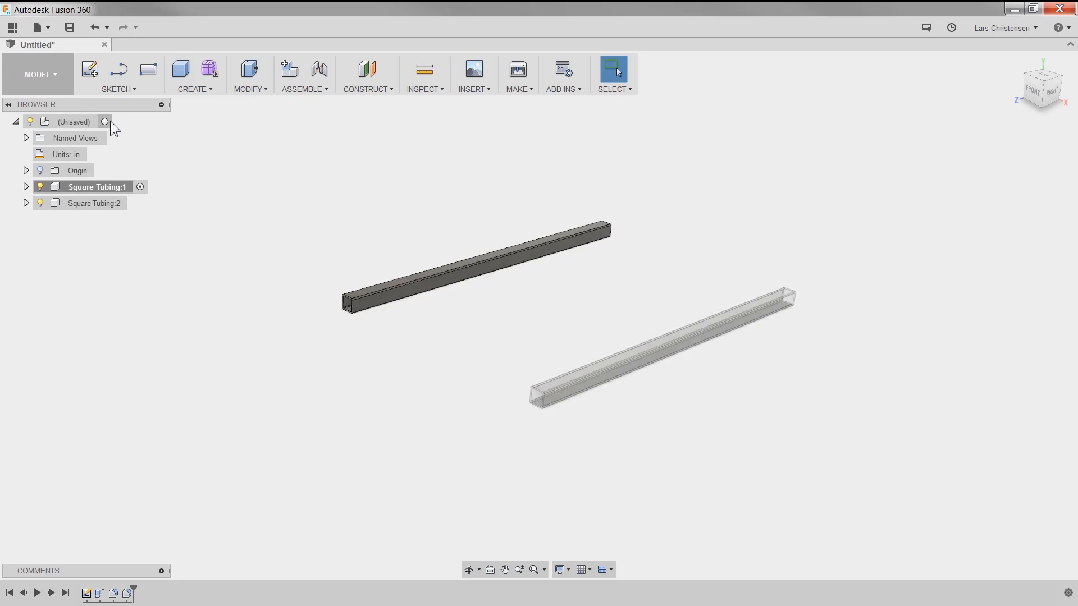
left_click(108, 121)
left_click(525, 312)
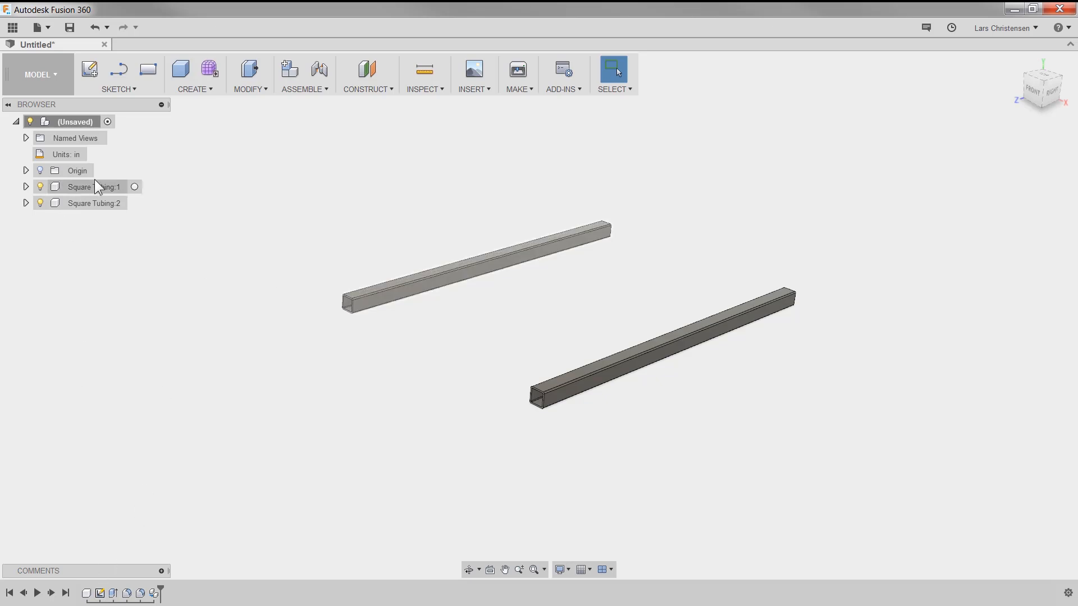
- Restore the first square tubing's extrusion distance to 8 ft and return to the top-level assembly
left_click(136, 188)
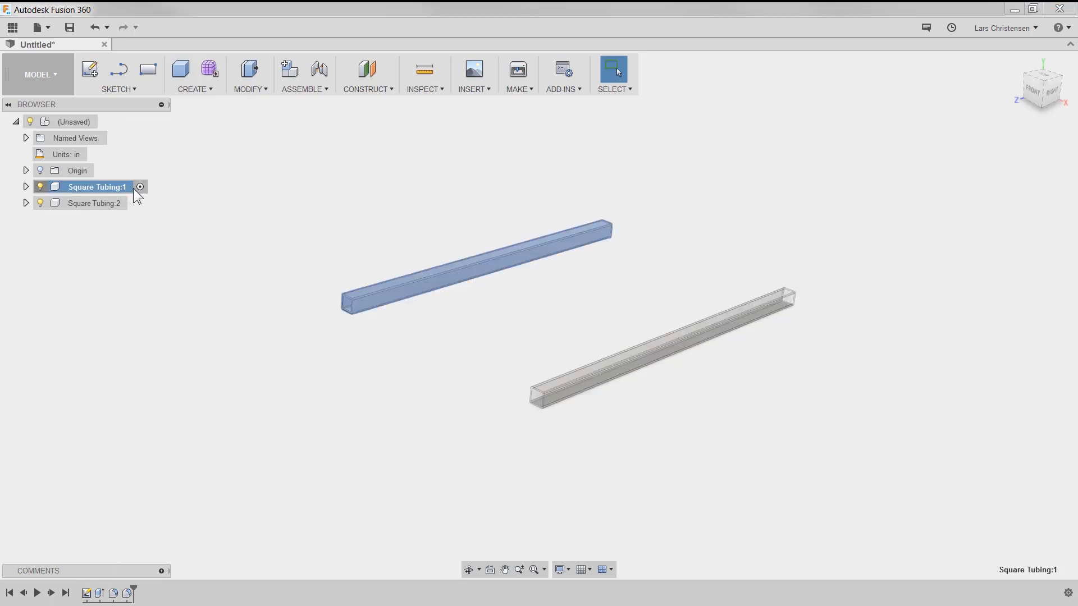
right_click(101, 596)
left_click(128, 528)
type("48")
key("Return")
left_click(107, 122)
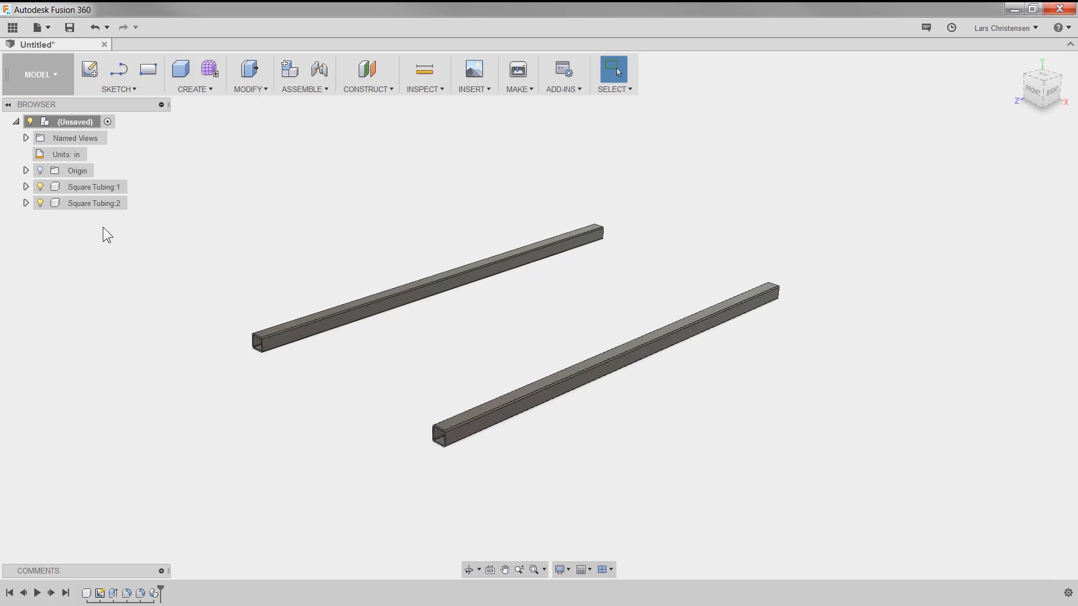
- Copy the first square tubing component and paste it into the top-level assembly as a new, independent component with Paste New
left_click(86, 188)
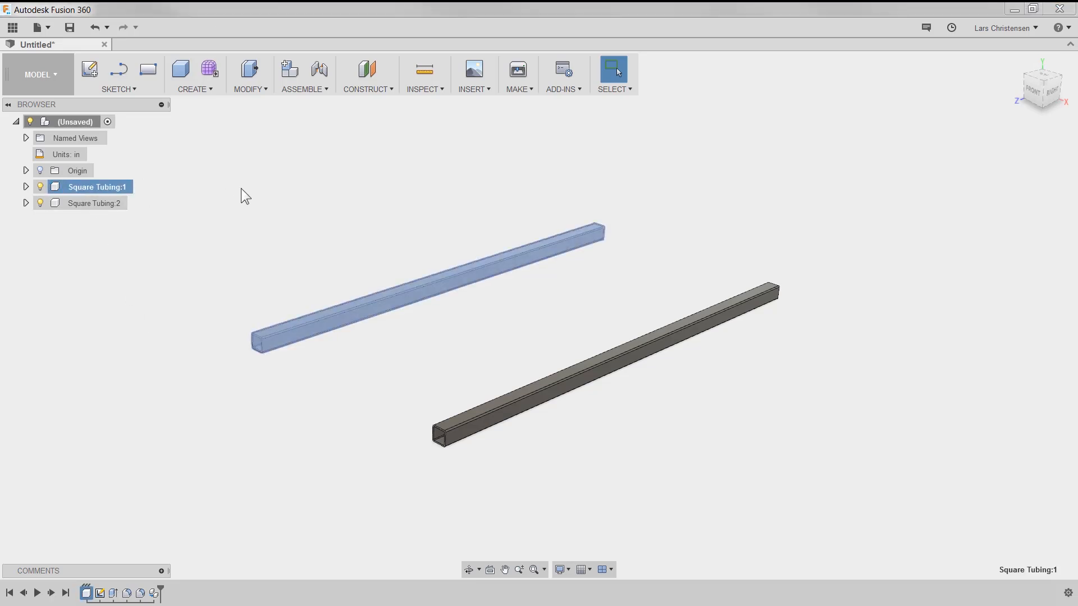
right_click(82, 190)
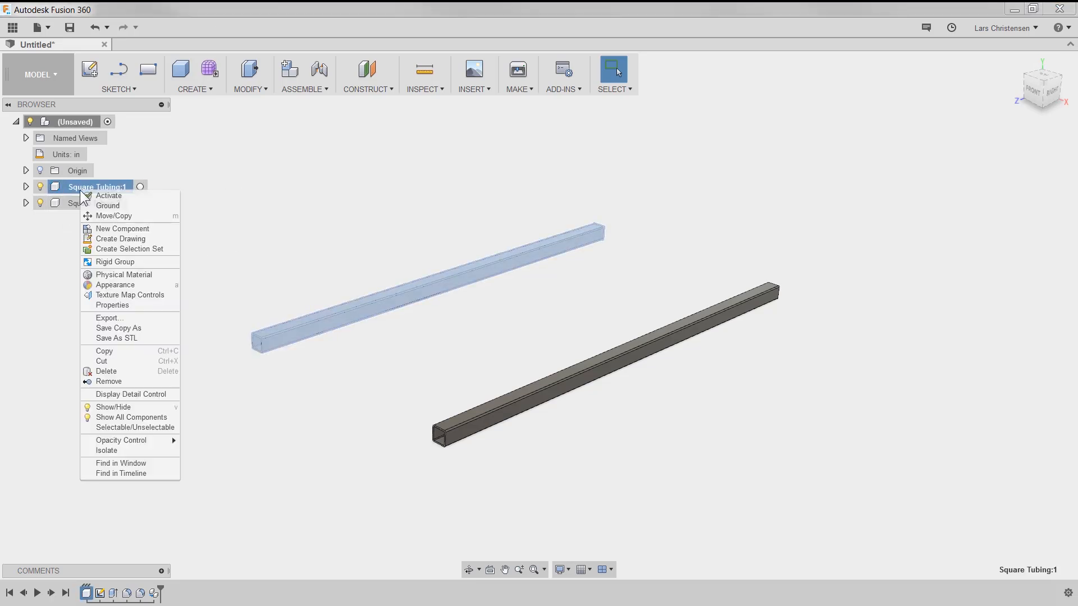
left_click(116, 352)
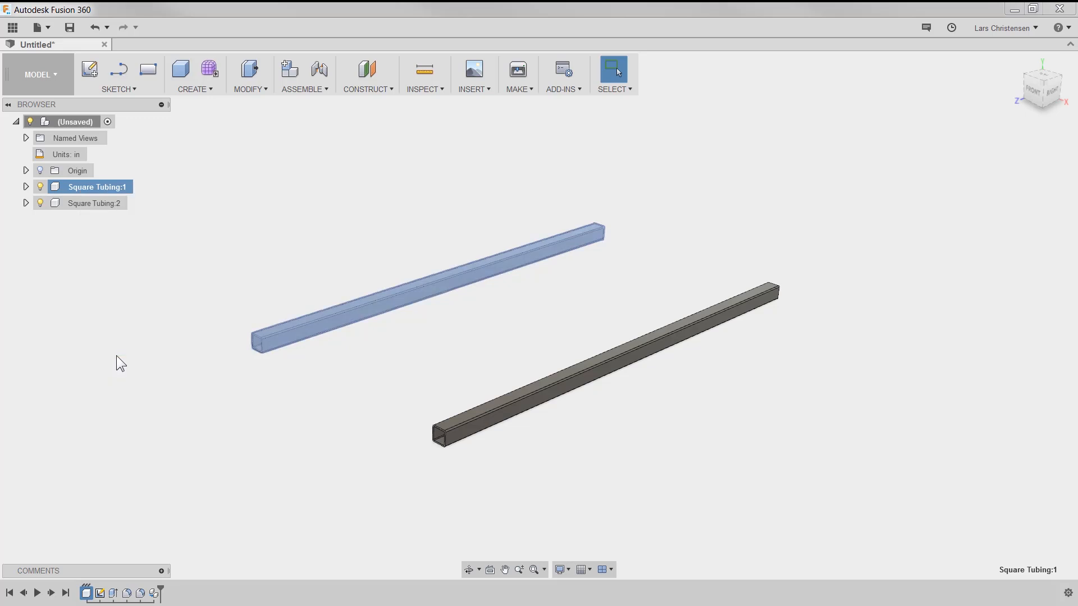
right_click(80, 120)
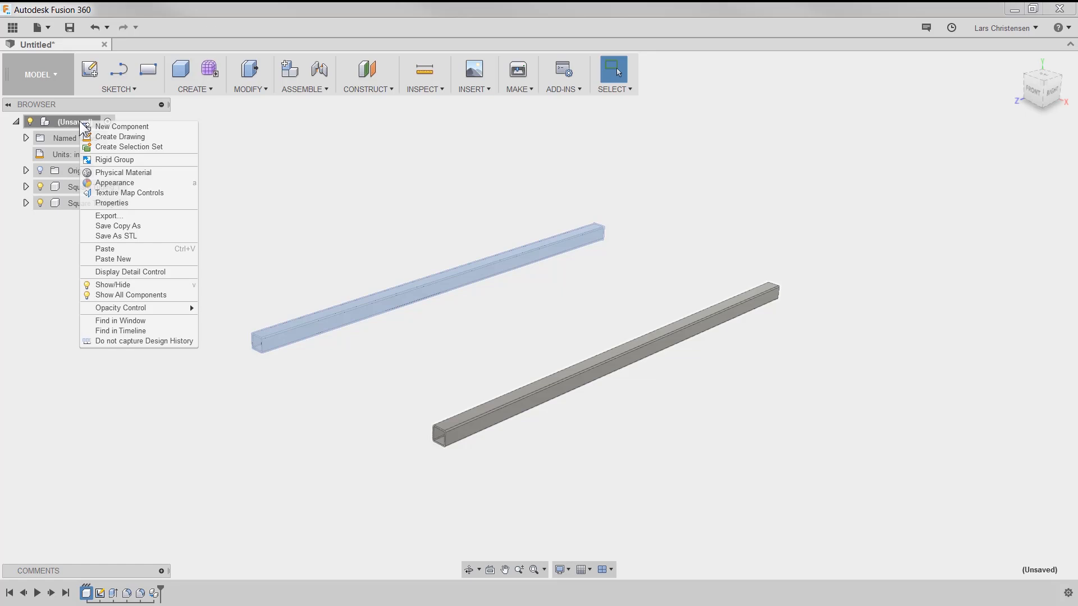
left_click(153, 258)
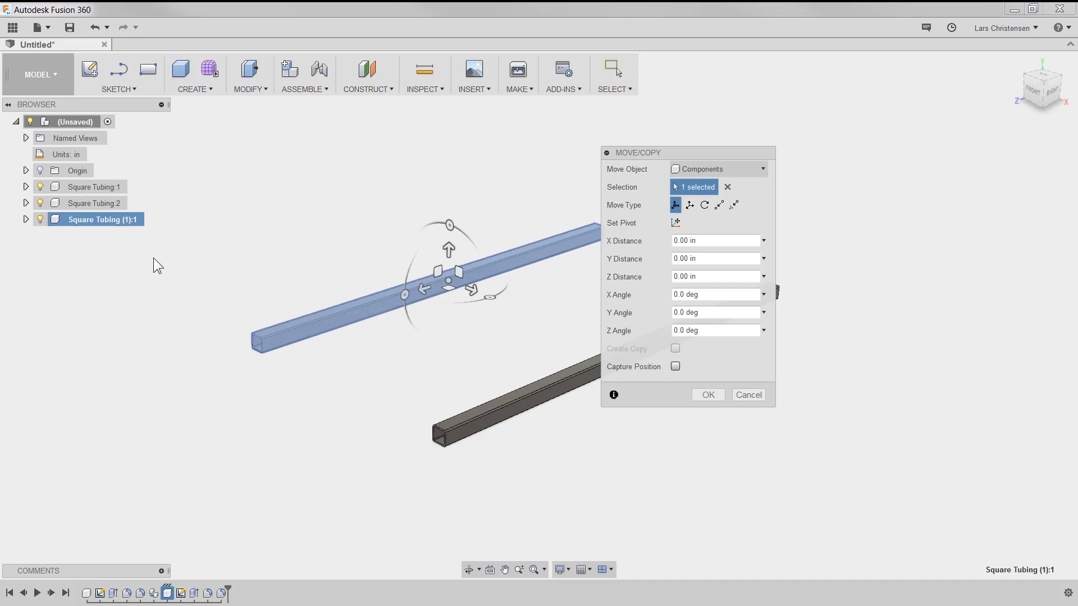
- Rotate the pasted tubing 90 degrees about Y and move it point to point so its end corner meets the first square tubing's end corner
scroll(108, 398, "down", 2)
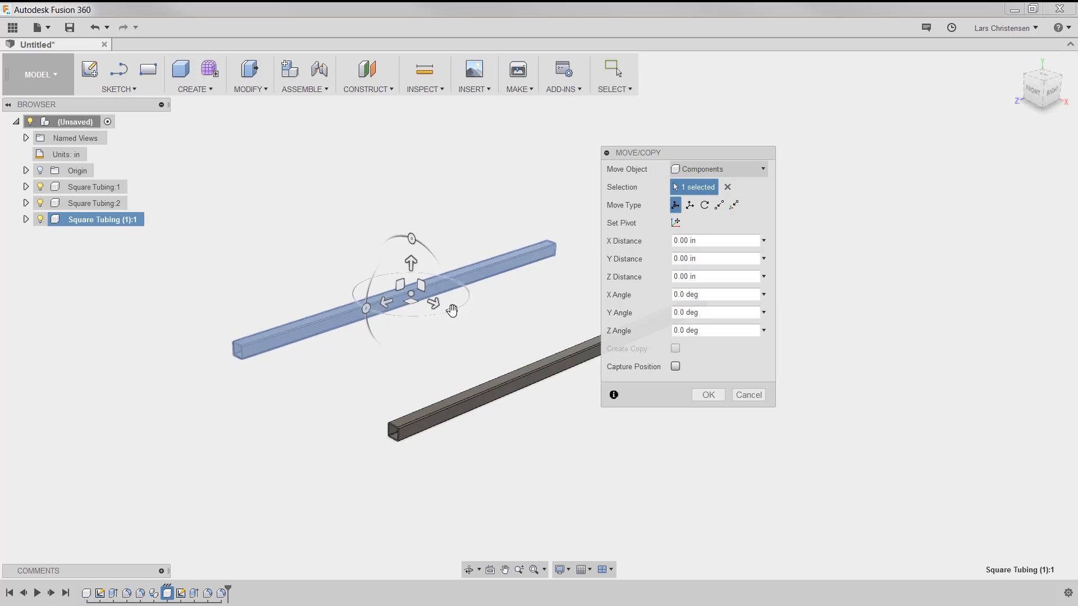
left_click_drag(452, 310, 453, 280)
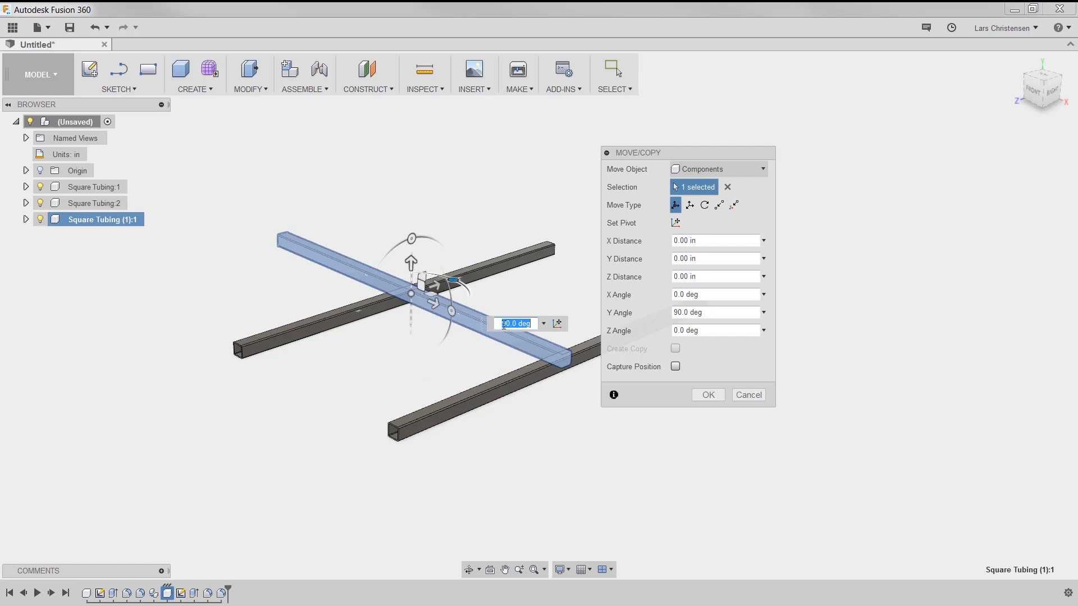
left_click(719, 205)
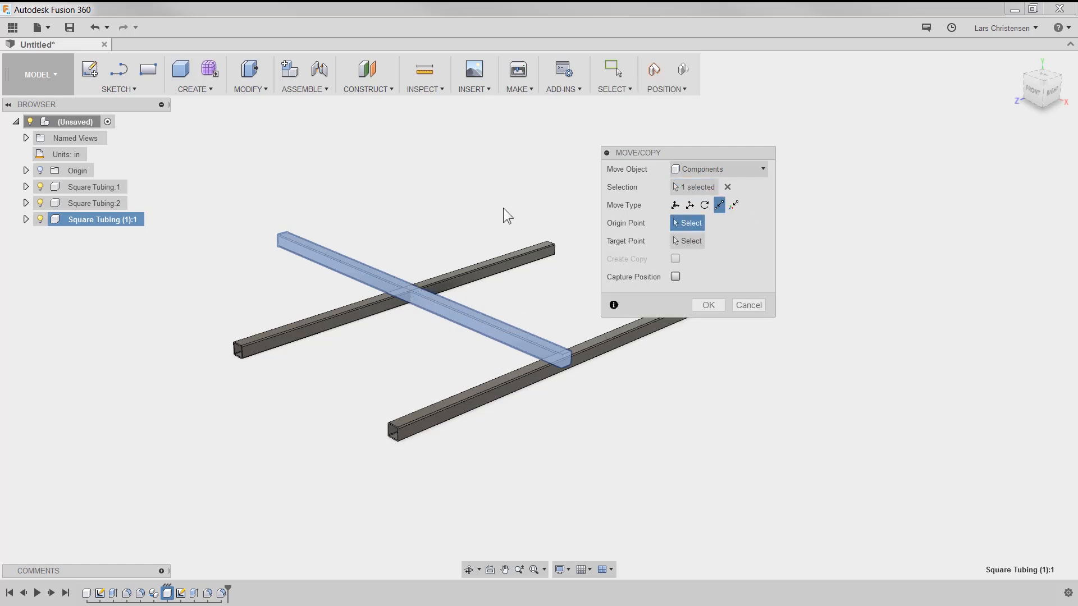
middle_click_drag(484, 210, 365, 437, "shift")
left_click(372, 210)
scroll(365, 438, "up", 8)
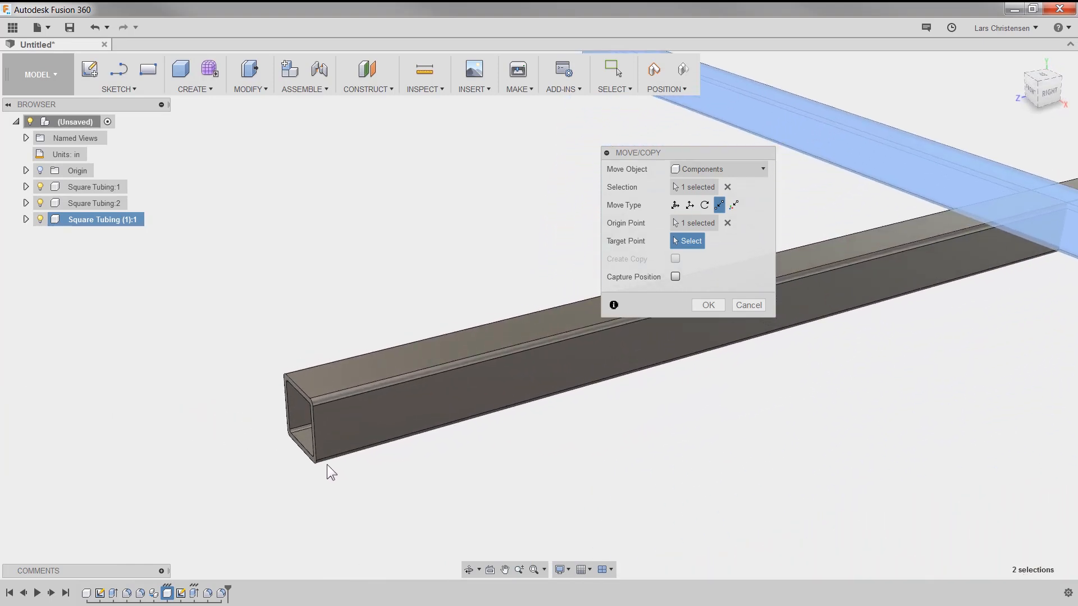
left_click(312, 453)
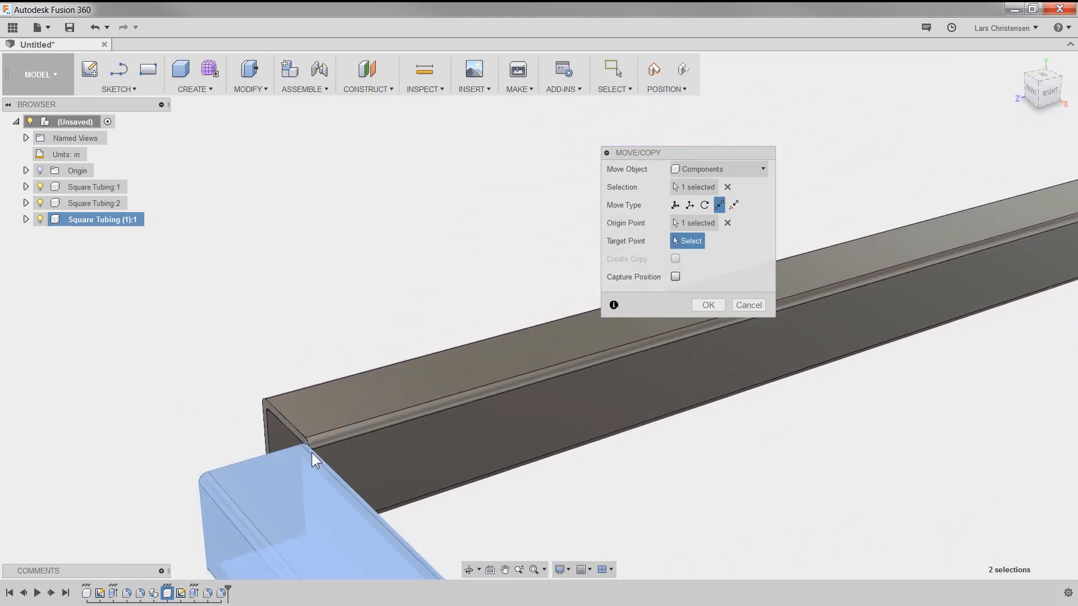
scroll(269, 371, "down", 6)
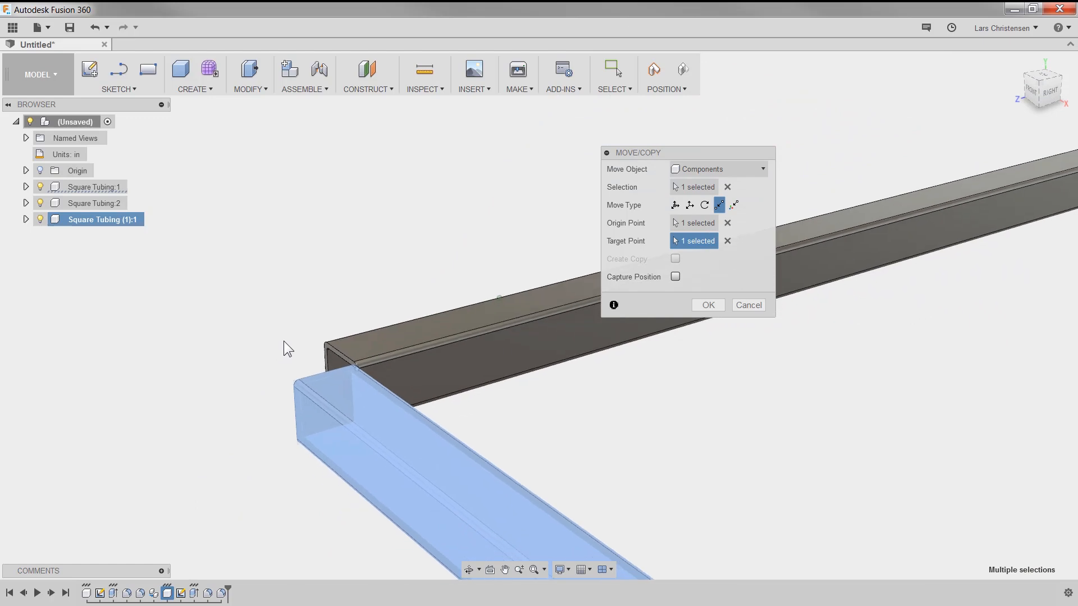
left_click(708, 305)
scroll(345, 442, "down", 3)
scroll(347, 446, "down", 3)
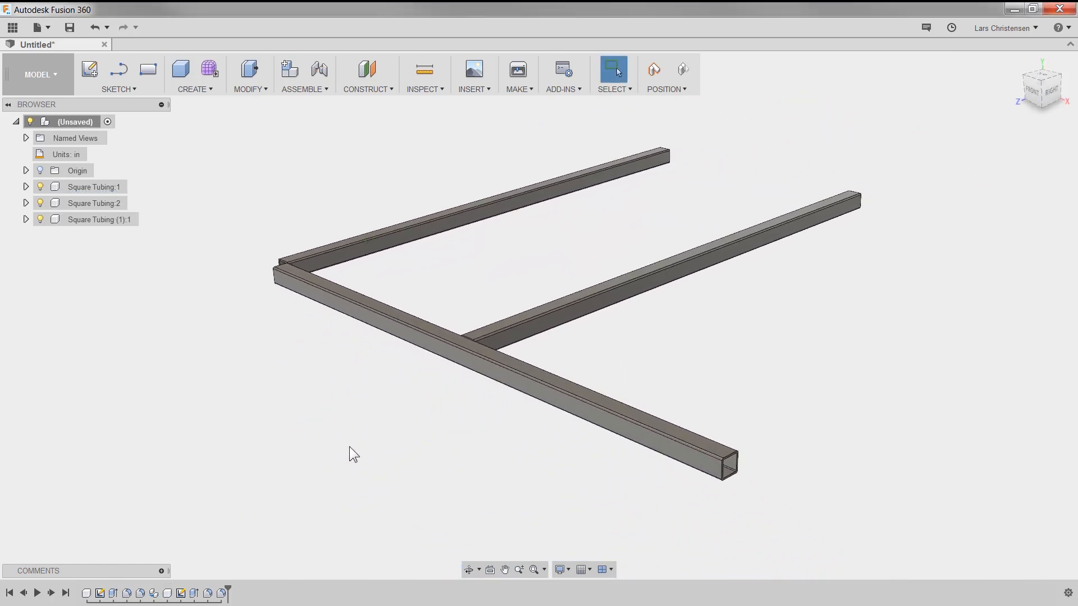
- Activate the crosspiece component, set its extrusion distance to 45 in, and reactivate the top-level assembly
middle_click_drag(343, 341, 386, 452, "shift")
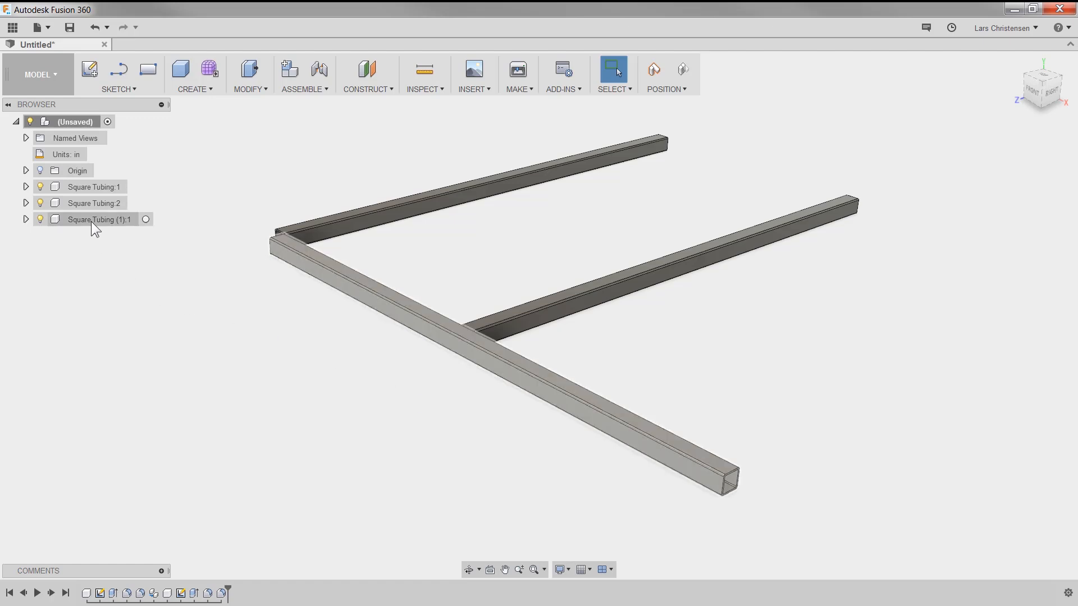
left_click(146, 220)
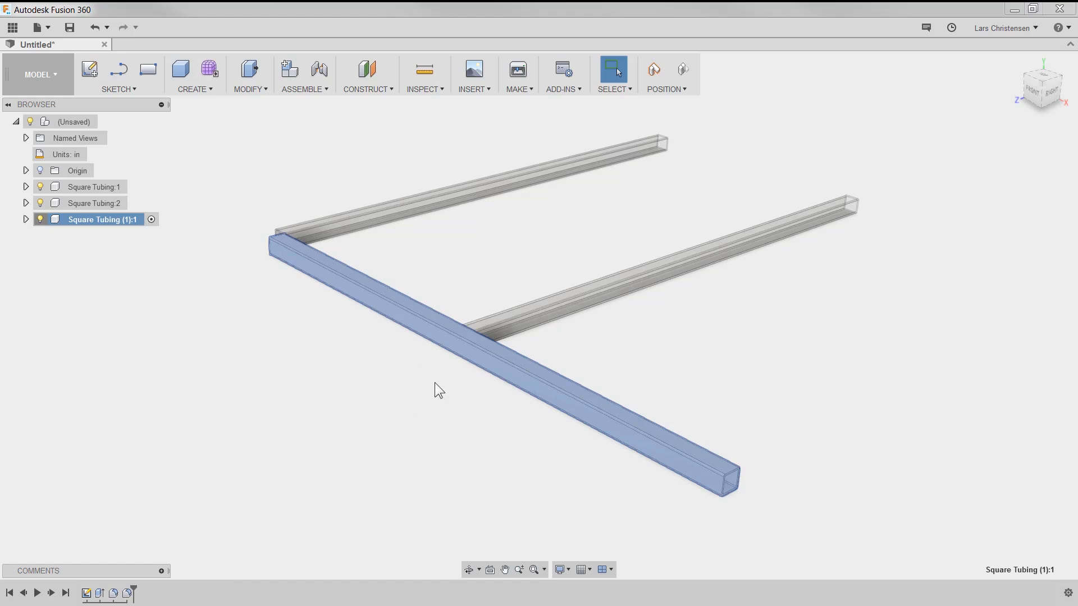
left_click(100, 593)
right_click(99, 593)
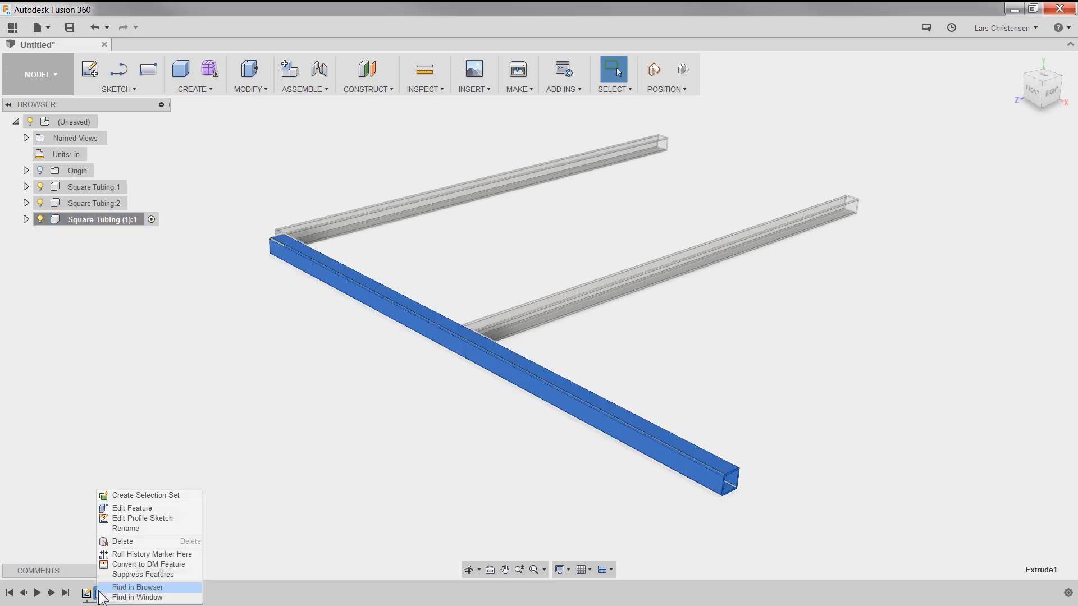
left_click(123, 507)
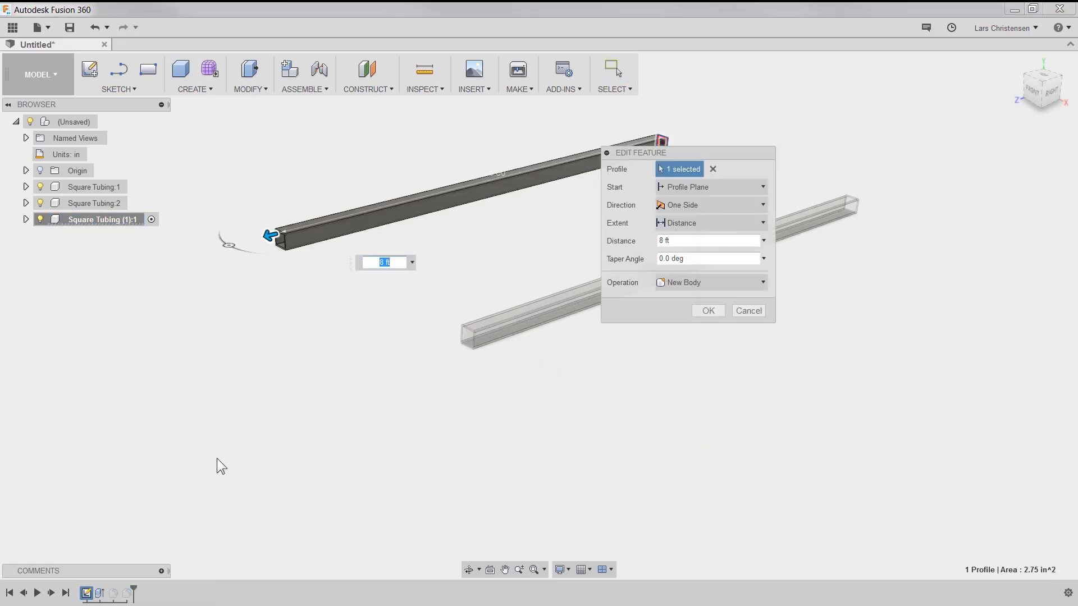
scroll(185, 485, "down", 2)
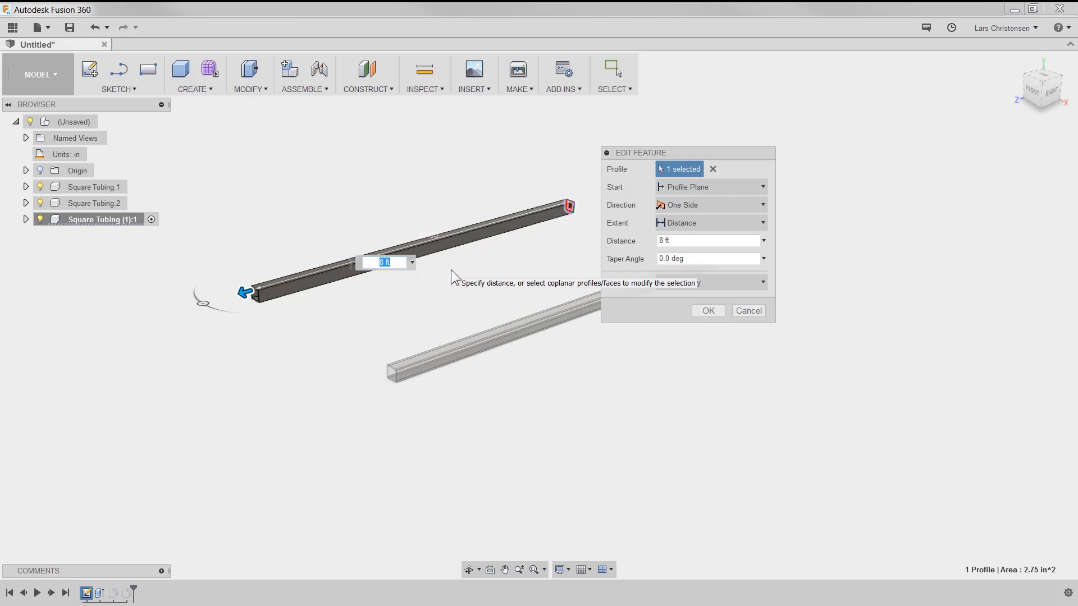
type("45")
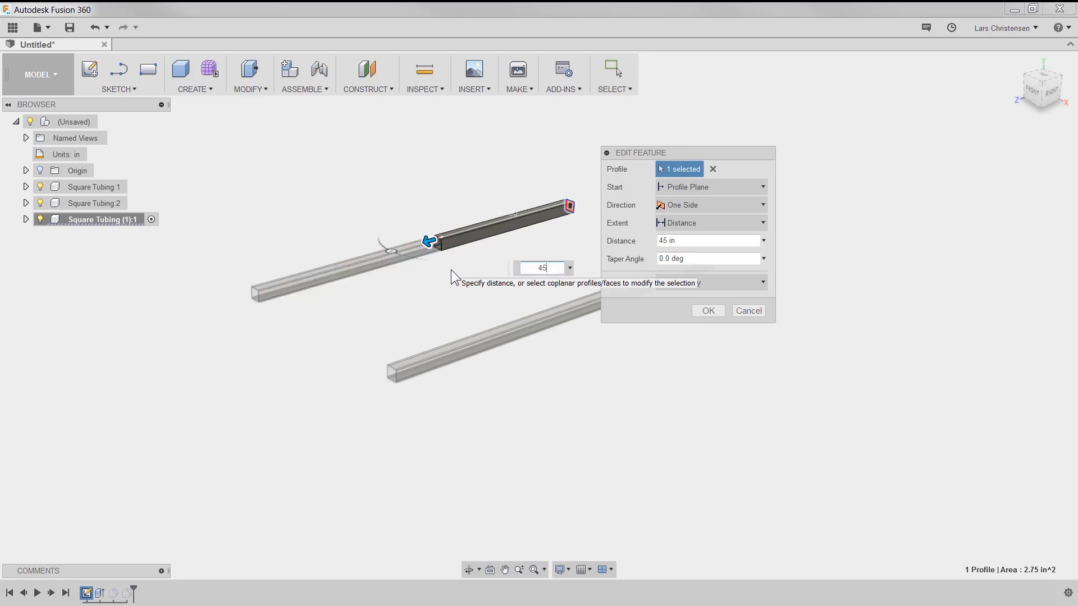
key("Return")
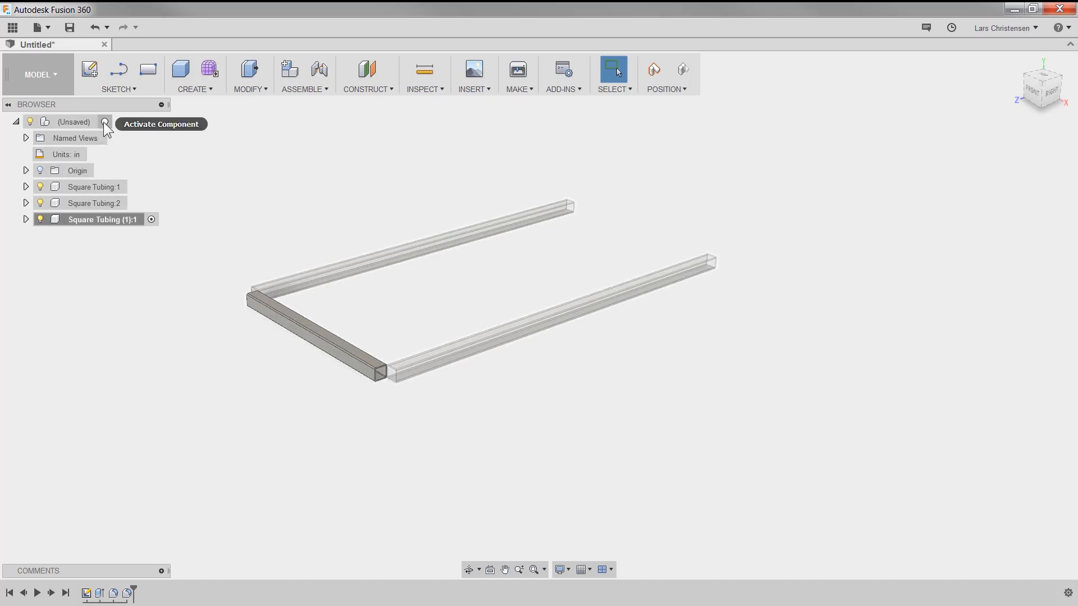
left_click(104, 122)
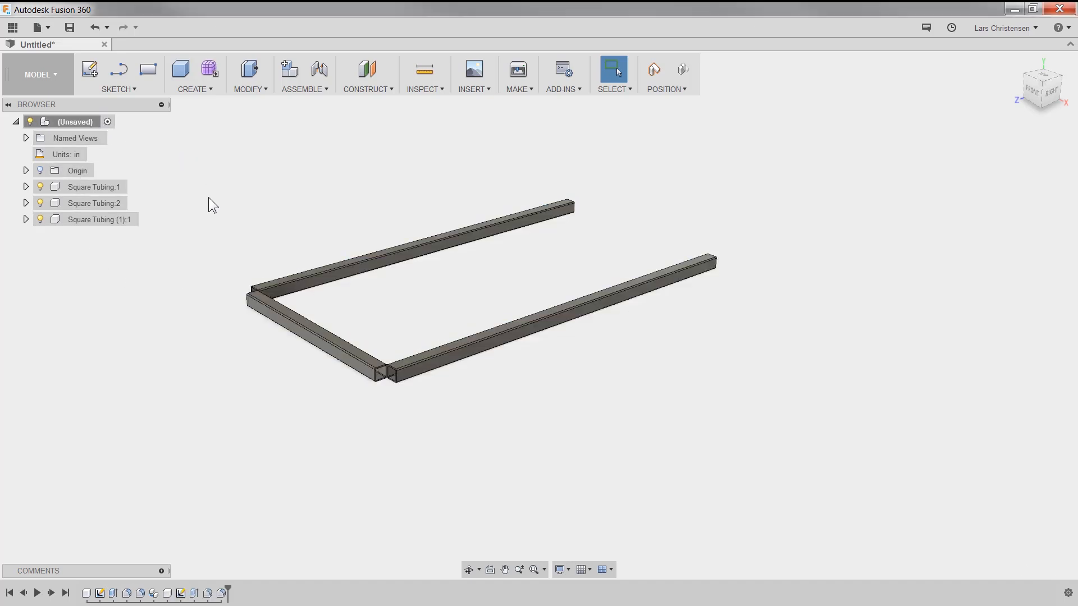
- Create a copy of the 45 in crosspiece and move it about -106 in along X, past the open ends of the long tubes
middle_click_drag(204, 385, 359, 463, "shift")
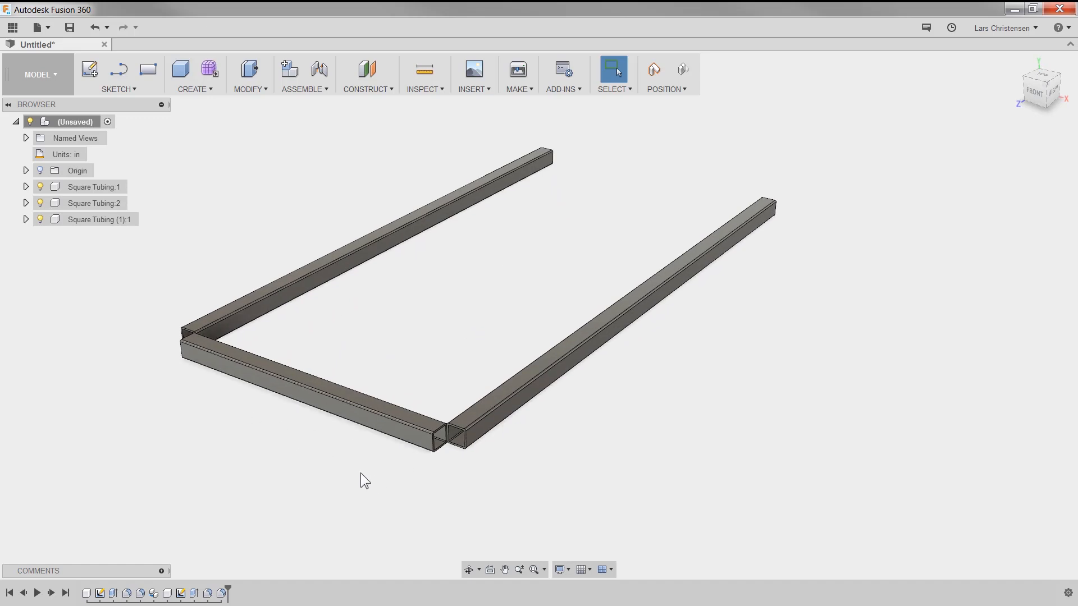
middle_click_drag(360, 473, 223, 177, "shift")
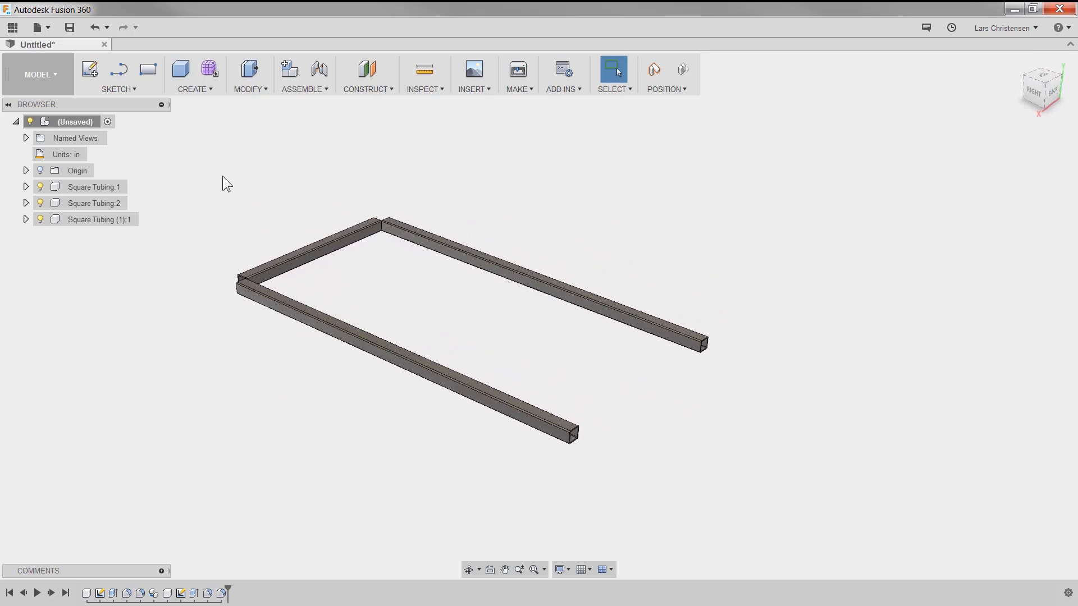
key("m")
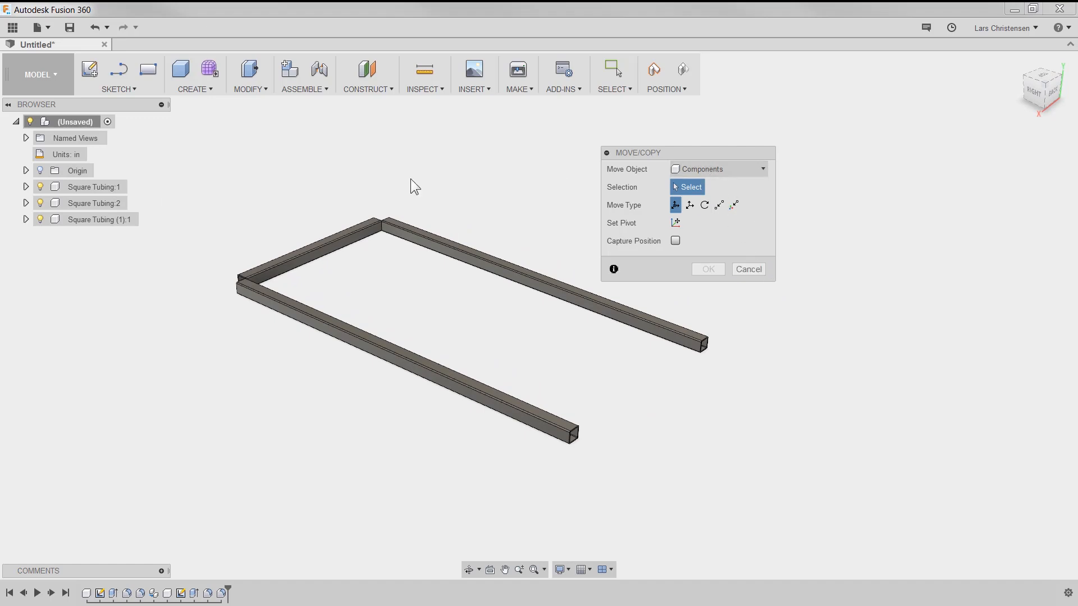
left_click(314, 245)
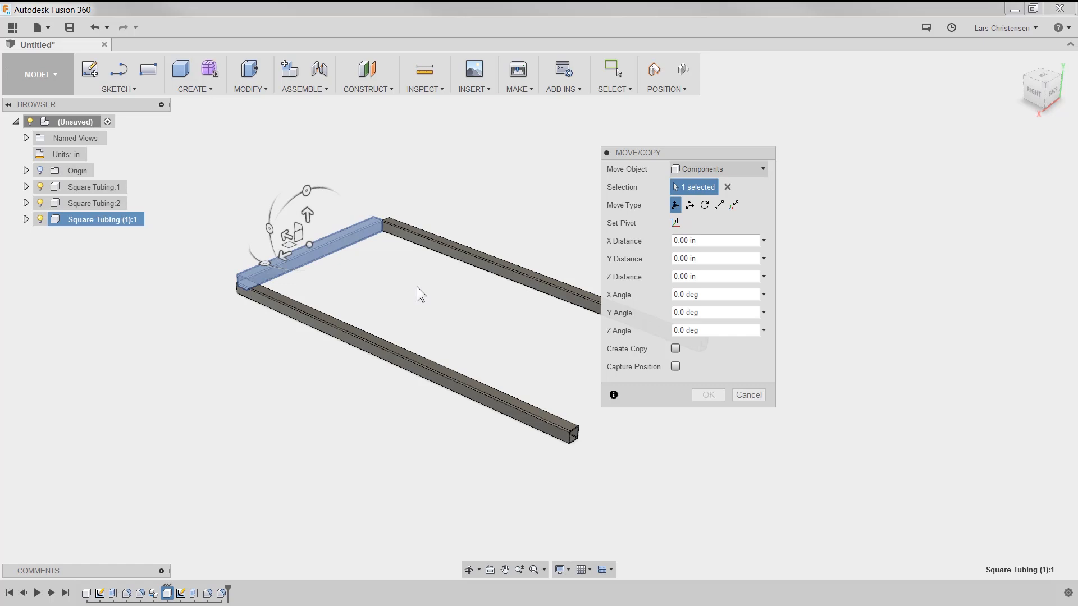
left_click(676, 349)
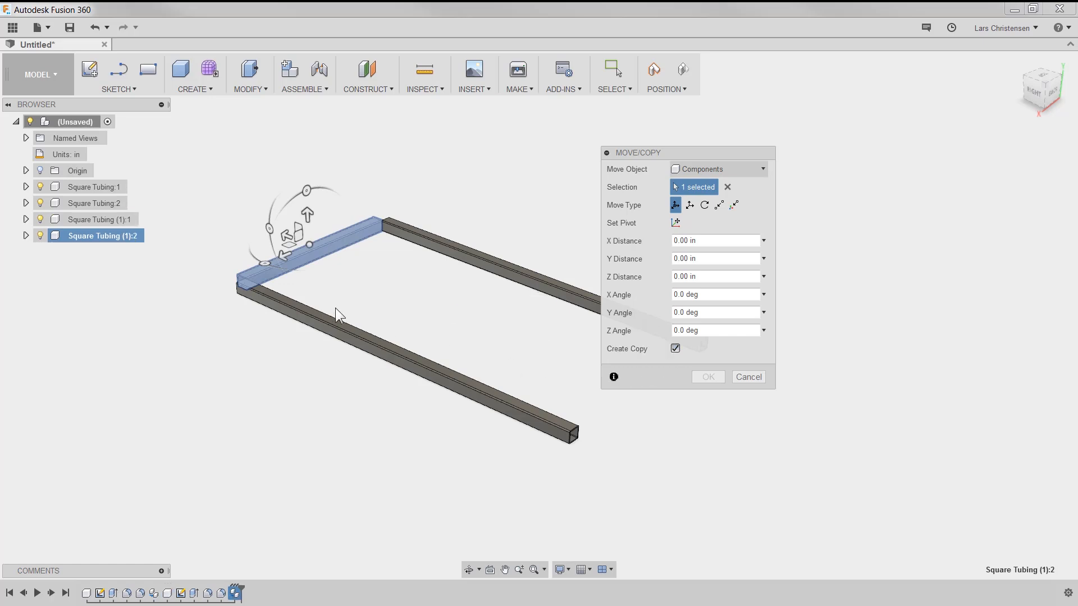
left_click_drag(286, 234, 599, 414)
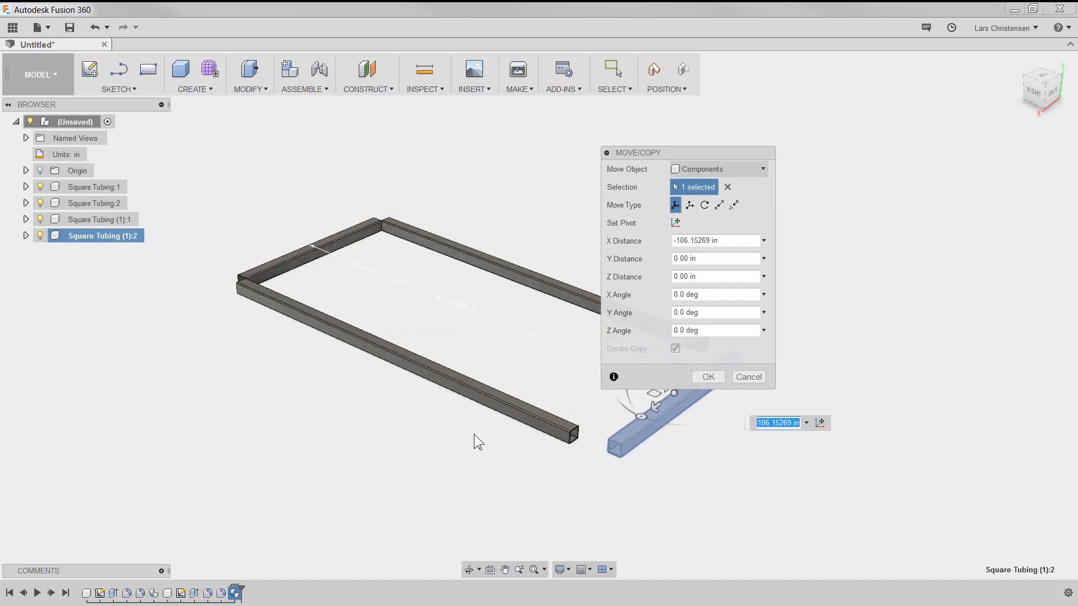
- Move the copied crosspiece point to point so its end corner meets the corner at the first square tubing's open end
left_click(719, 207)
middle_click_drag(718, 207, 399, 429, "shift")
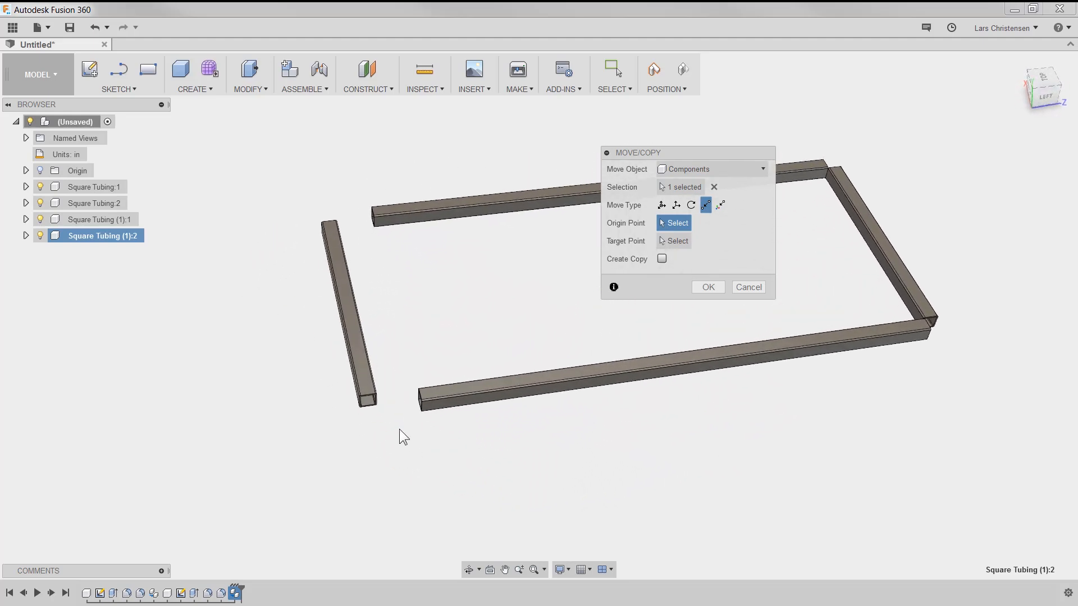
scroll(342, 396, "up", 8)
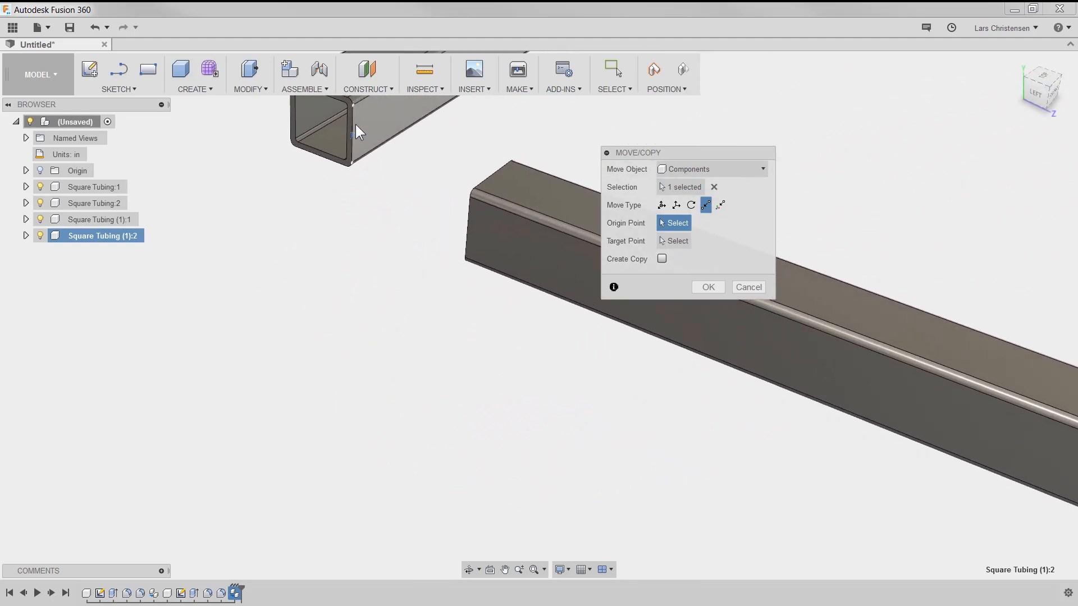
left_click(355, 107)
middle_click_drag(358, 109, 416, 313, "shift")
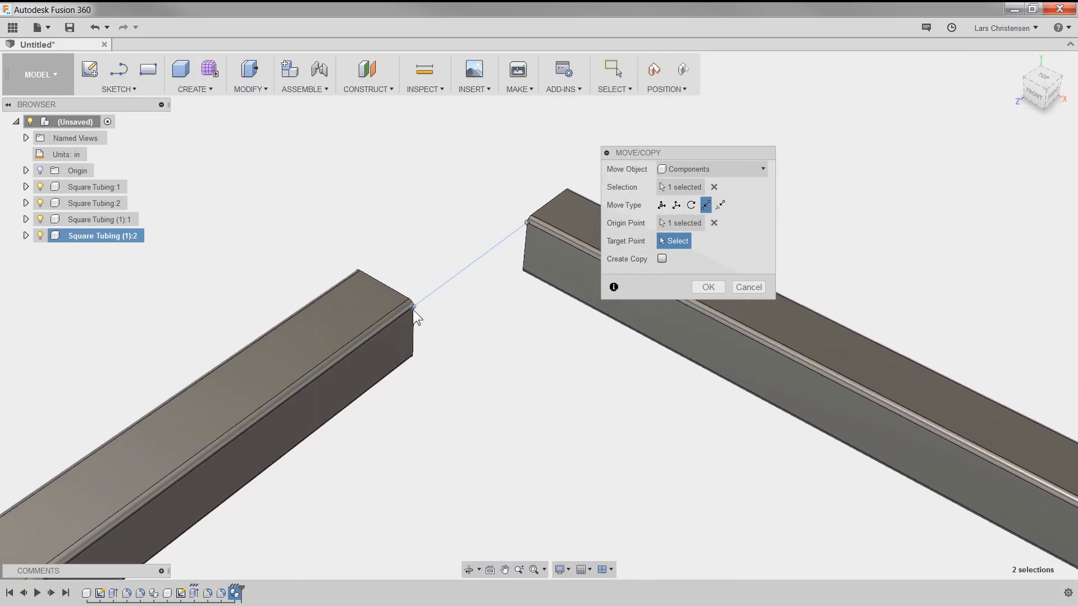
left_click(414, 307)
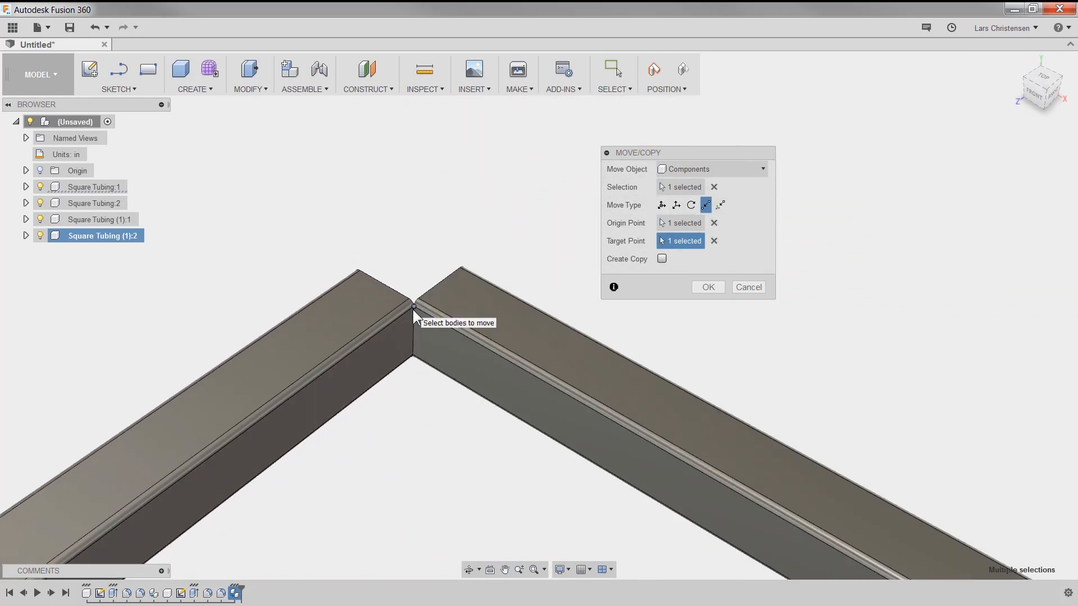
left_click(709, 287)
scroll(668, 283, "down", 2)
scroll(650, 288, "down", 5)
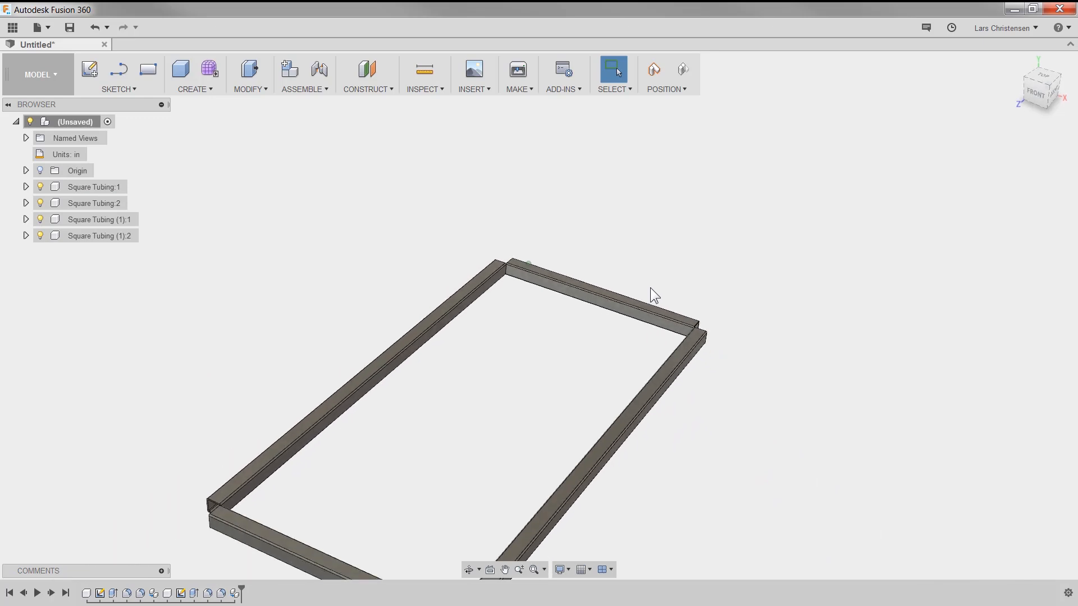
middle_click_drag(648, 288, 508, 322, "shift")
scroll(500, 328, "up", 3)
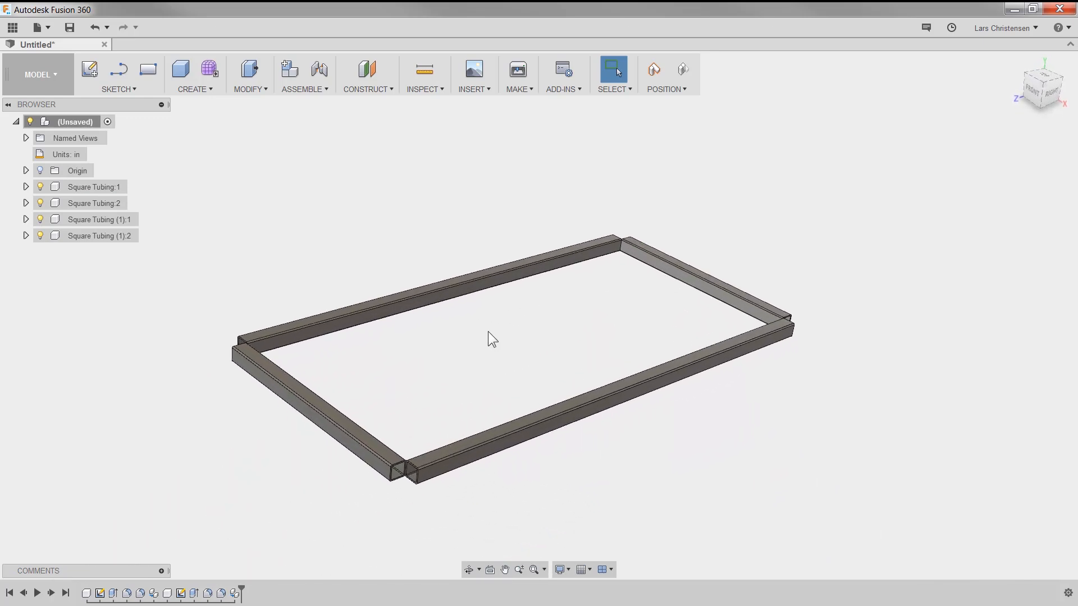
- Select the four tubing components one by one to identify each in the frame, and clear the selection
left_click(120, 189)
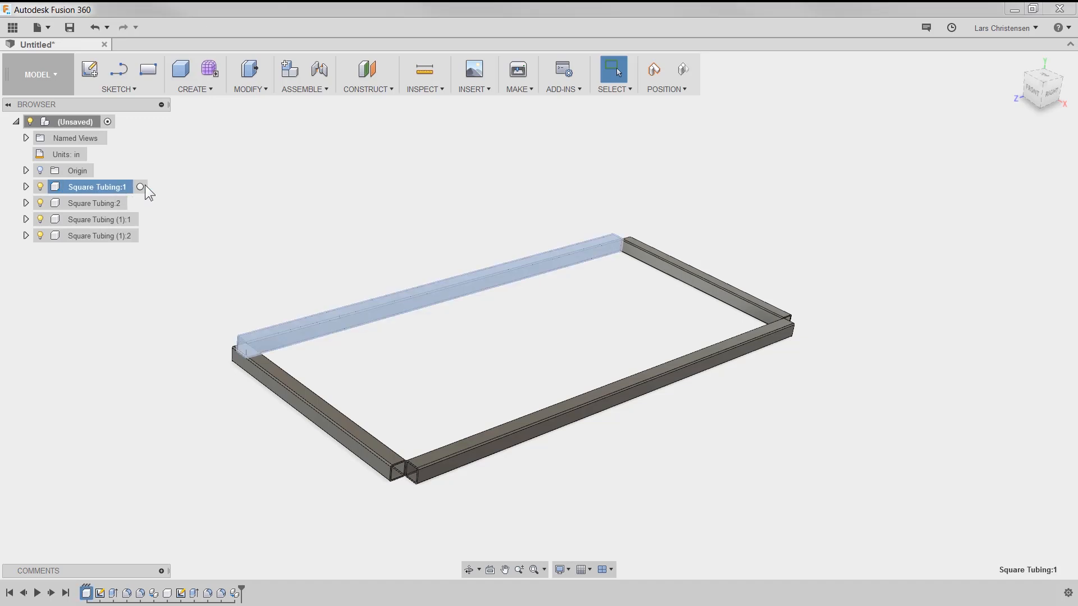
left_click(90, 204)
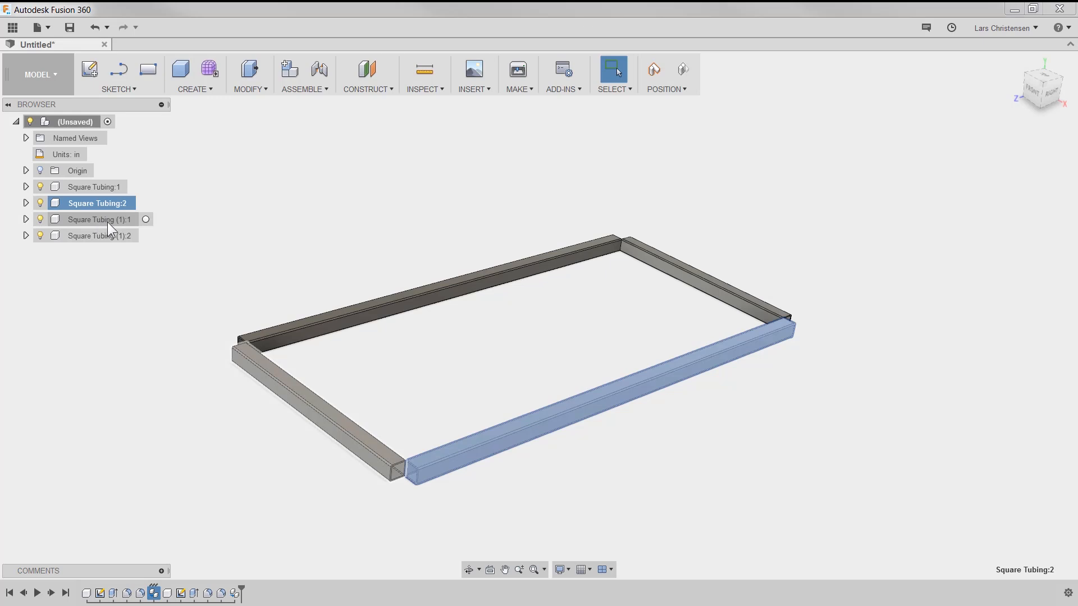
left_click(106, 222)
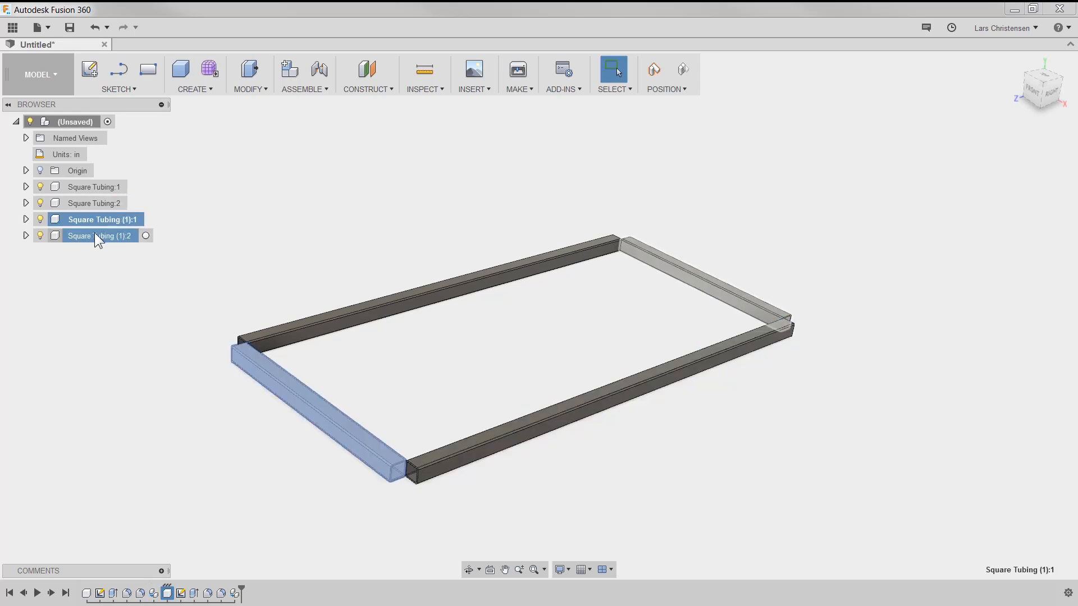
left_click(87, 234)
left_click(227, 261)
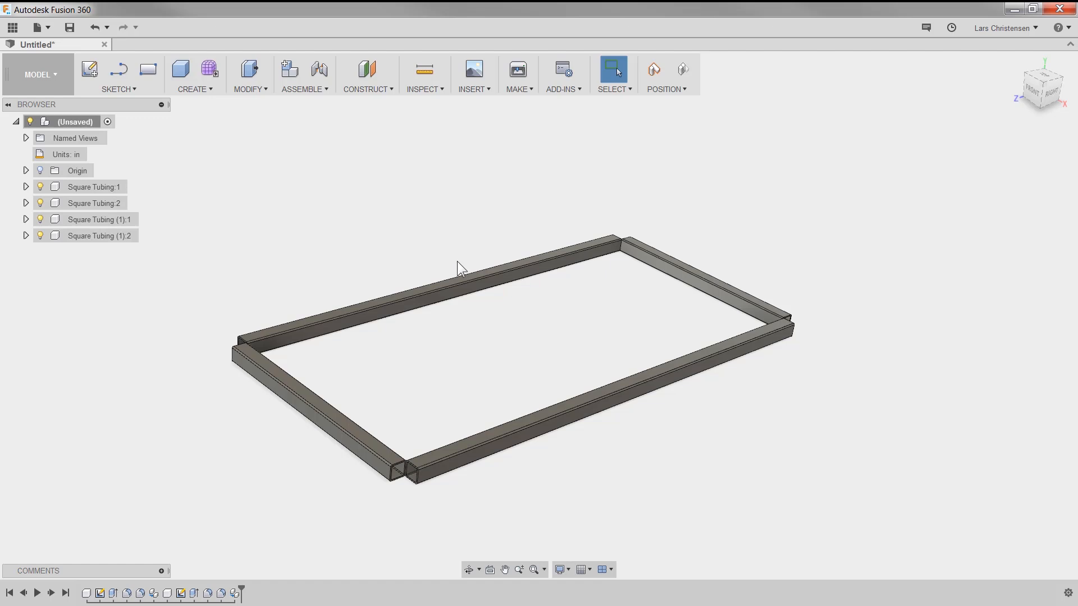
- Pull all four tubing components freely away from the frame so that they sit apart from one another
left_click_drag(454, 281, 407, 163)
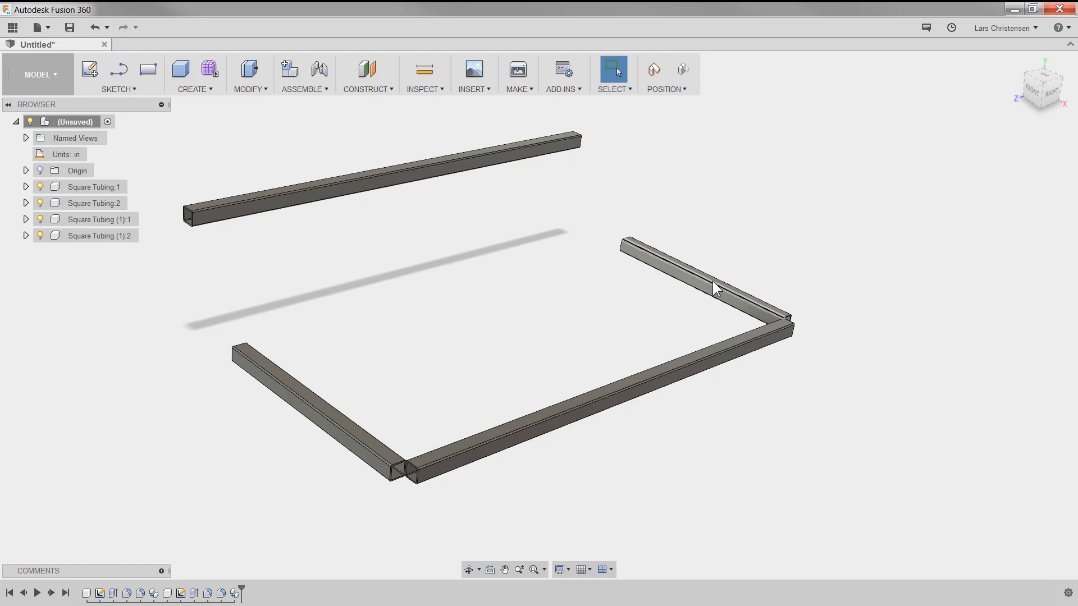
left_click_drag(713, 282, 813, 251)
left_click_drag(728, 354, 942, 405)
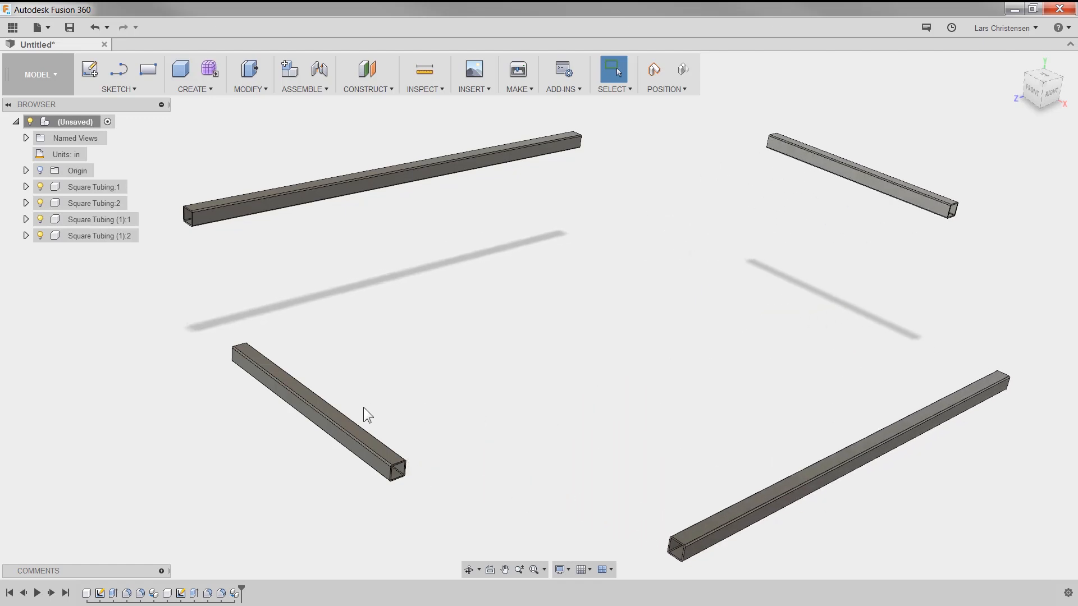
left_click_drag(336, 432, 155, 457)
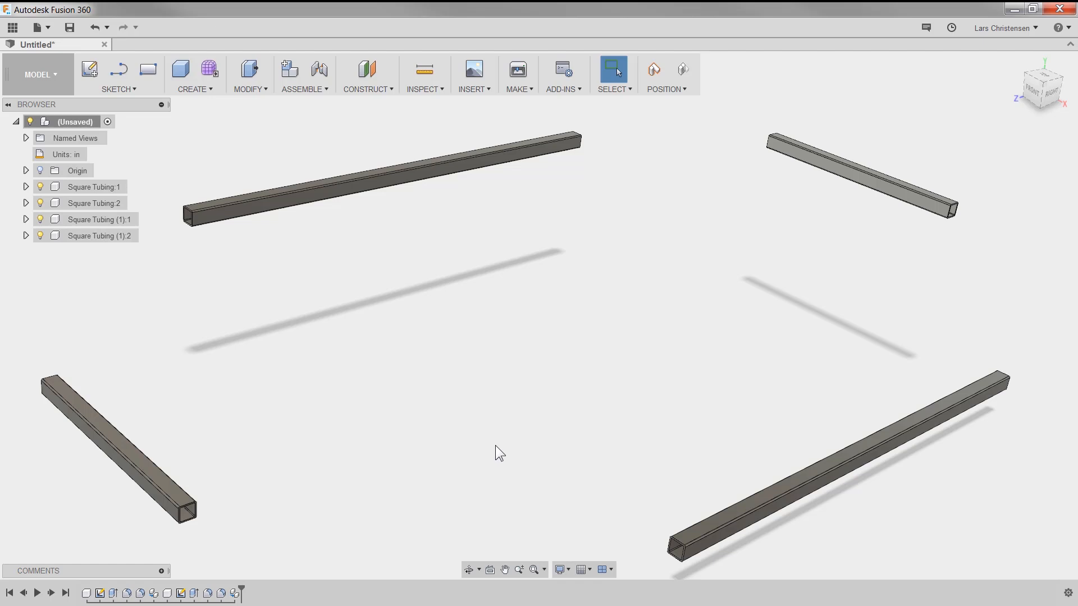
- Undo the free moves that pulled the four tubing components away from the frame
key("ctrl+z")
key("ctrl+z")
key("ctrl+z")
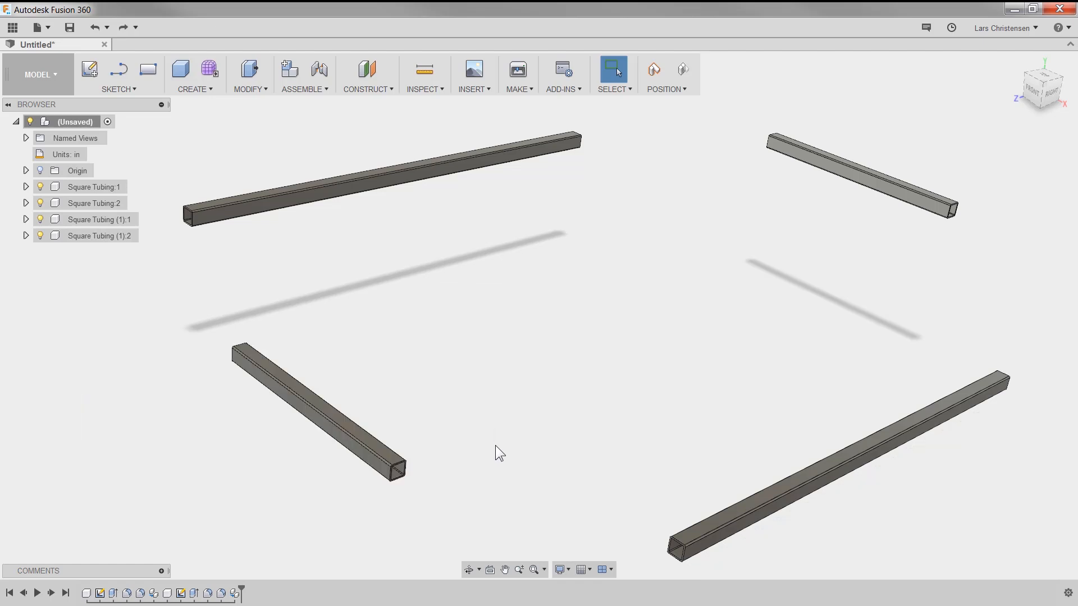
key("ctrl+z")
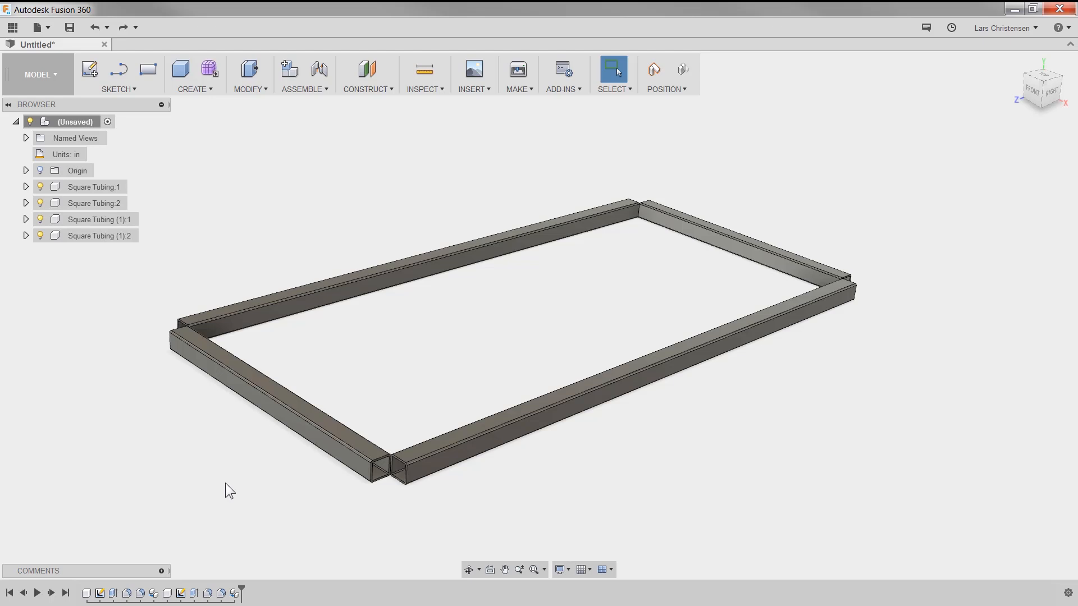
- Ground the first long tube, Square Tubing:1, so it stays fixed in the assembly
right_click(94, 186)
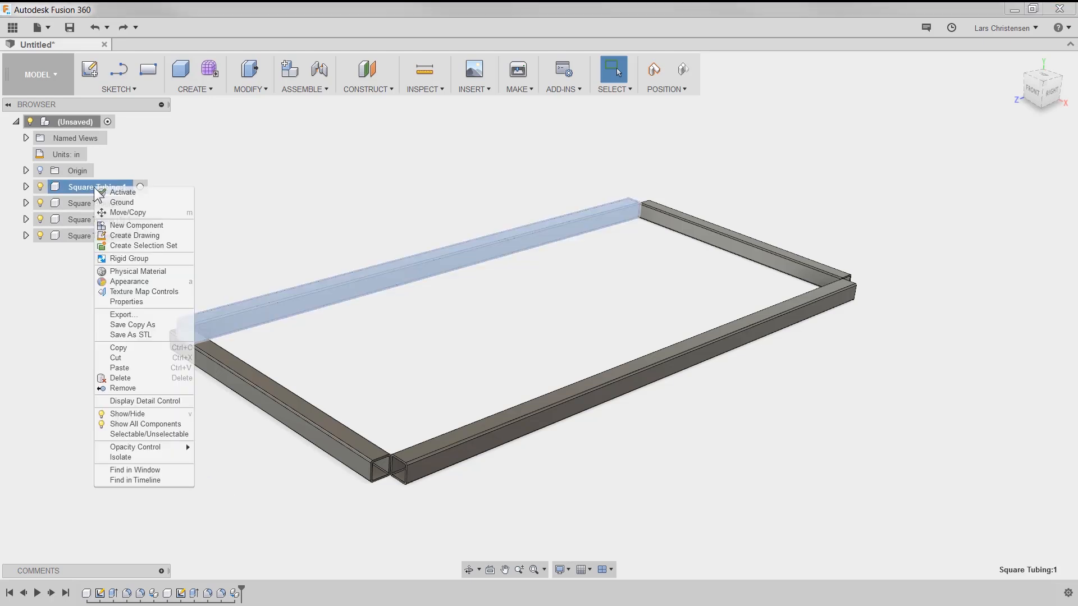
left_click(122, 202)
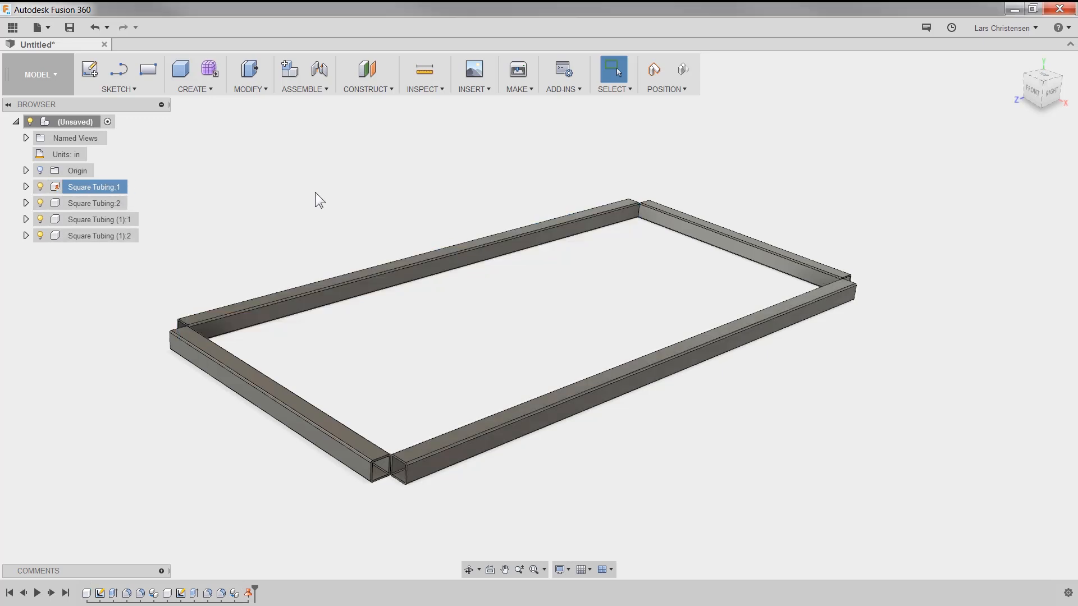
- Create a rigid group from all four frame tubes, capturing their current position
scroll(365, 219, "down", 4)
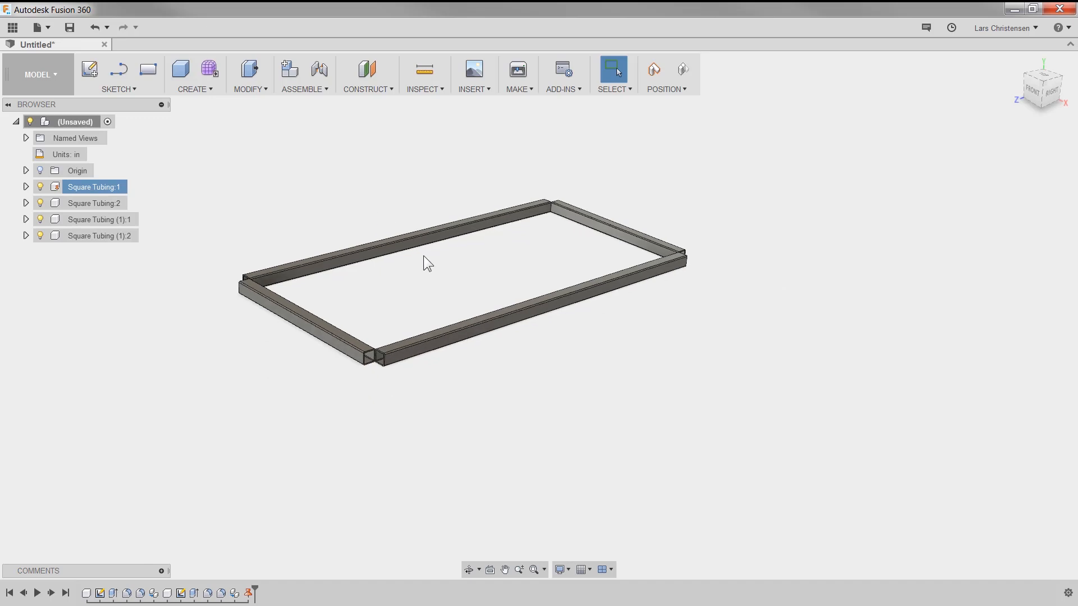
left_click(304, 90)
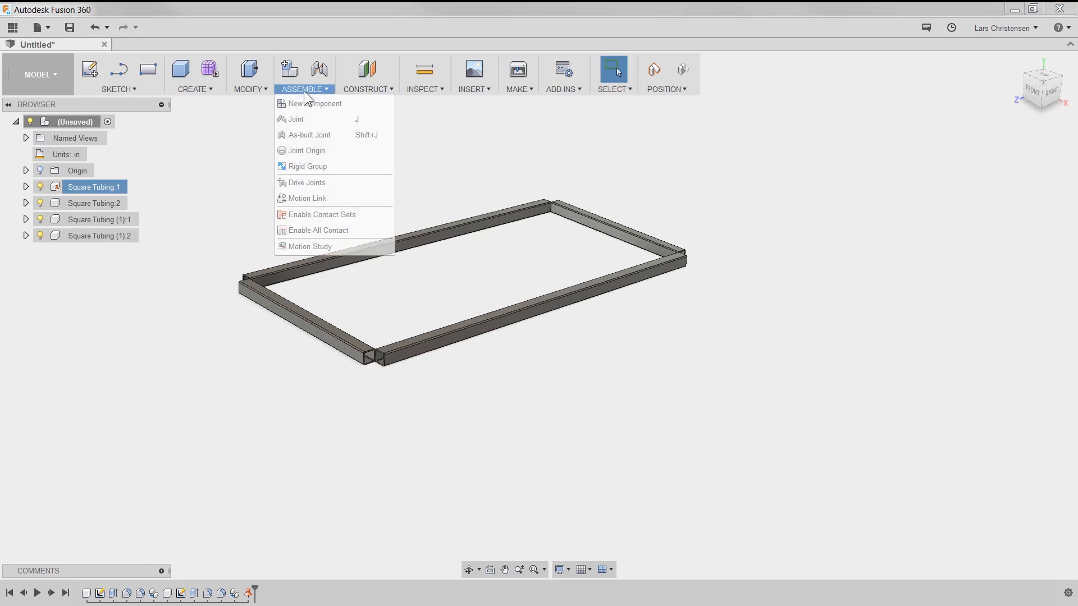
left_click(308, 167)
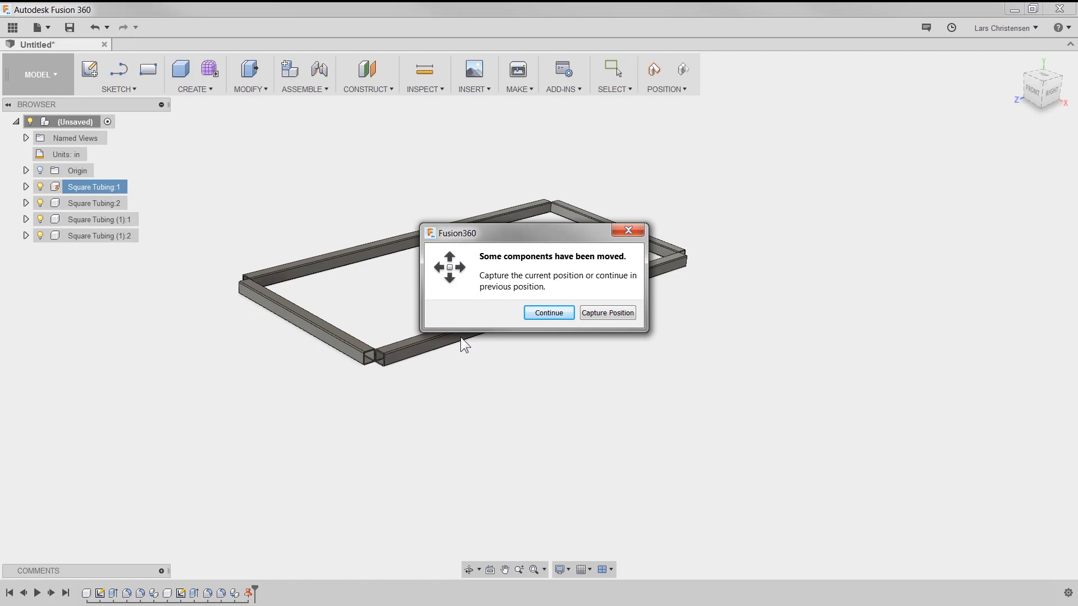
left_click(601, 314)
left_click(517, 212)
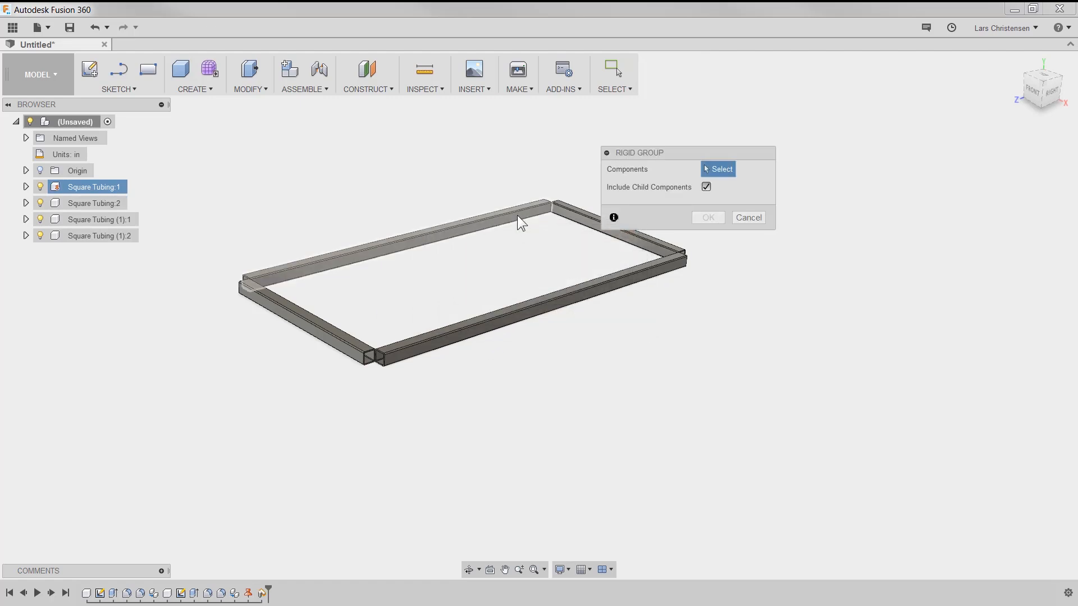
left_click(573, 219)
left_click(578, 300)
left_click(348, 352)
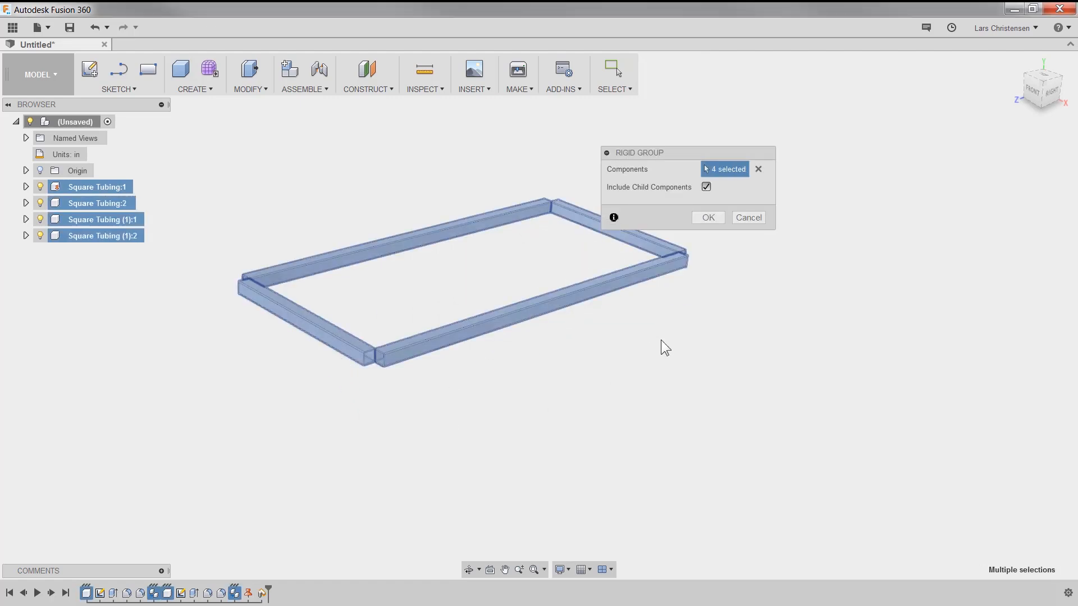
left_click(708, 219)
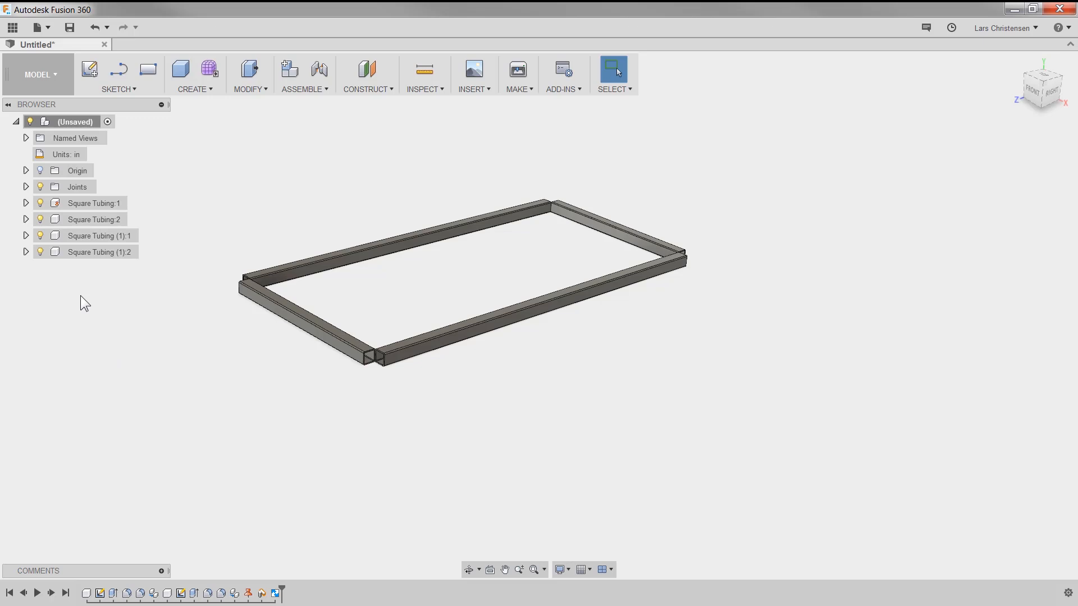
- Copy the crosspiece Square Tubing (1):2 and paste it into the top-level assembly as a new independent component
right_click(103, 257)
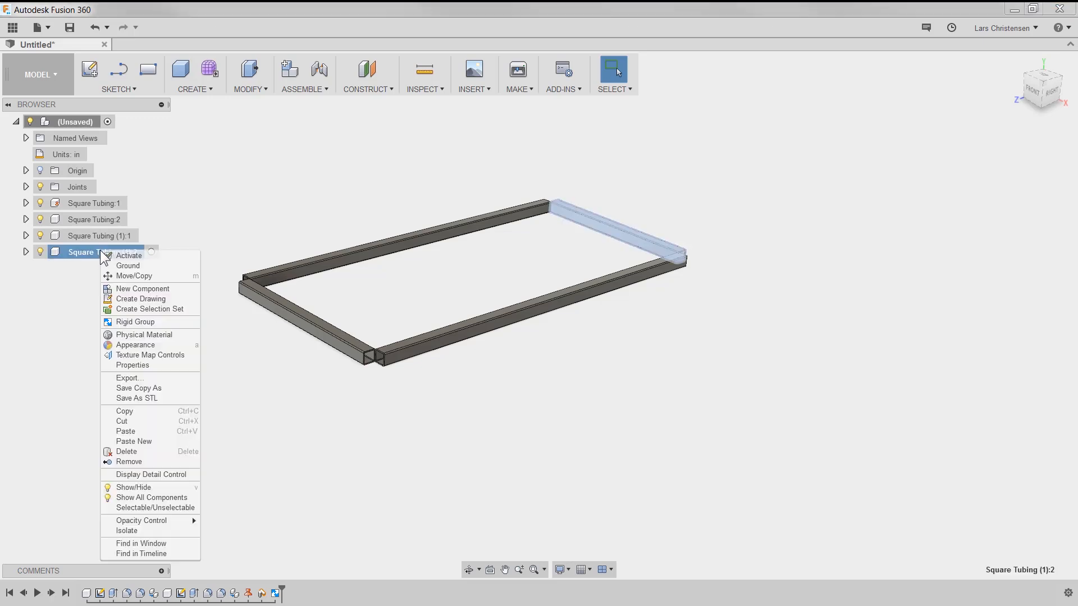
left_click(151, 413)
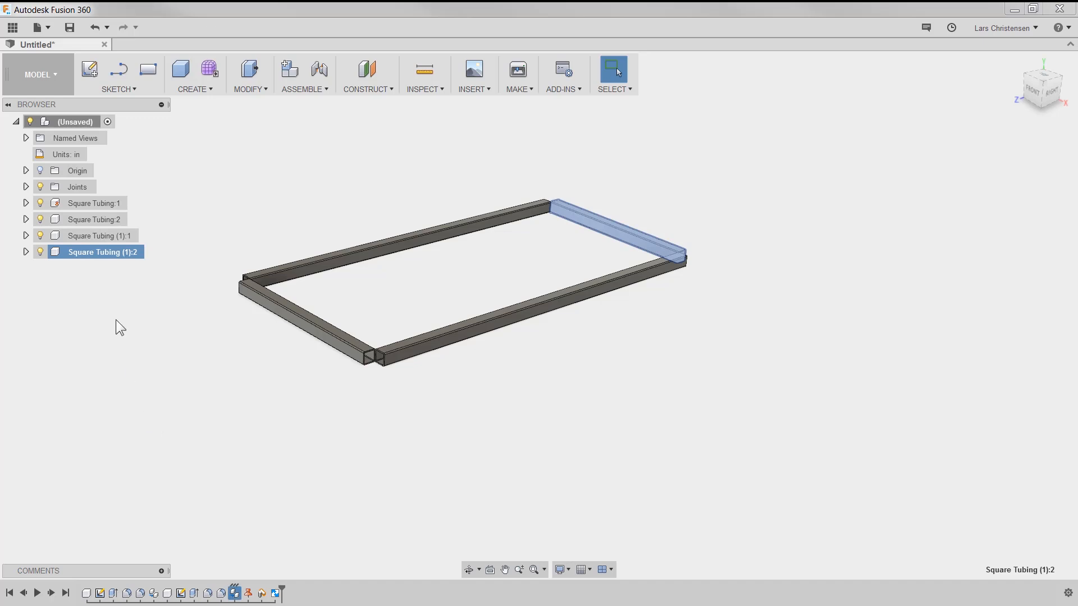
left_click(83, 122)
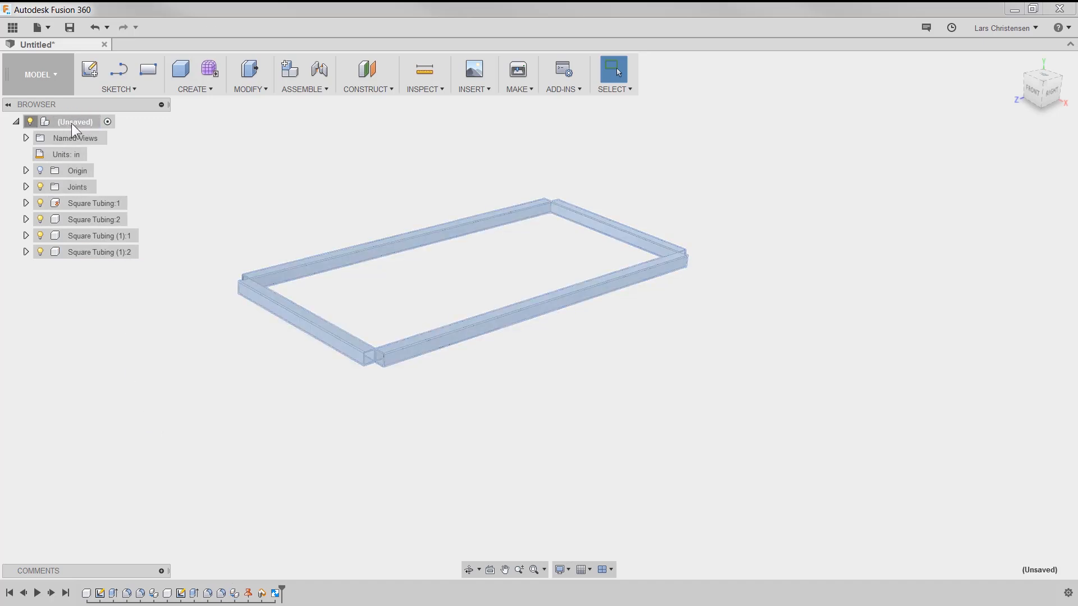
right_click(73, 123)
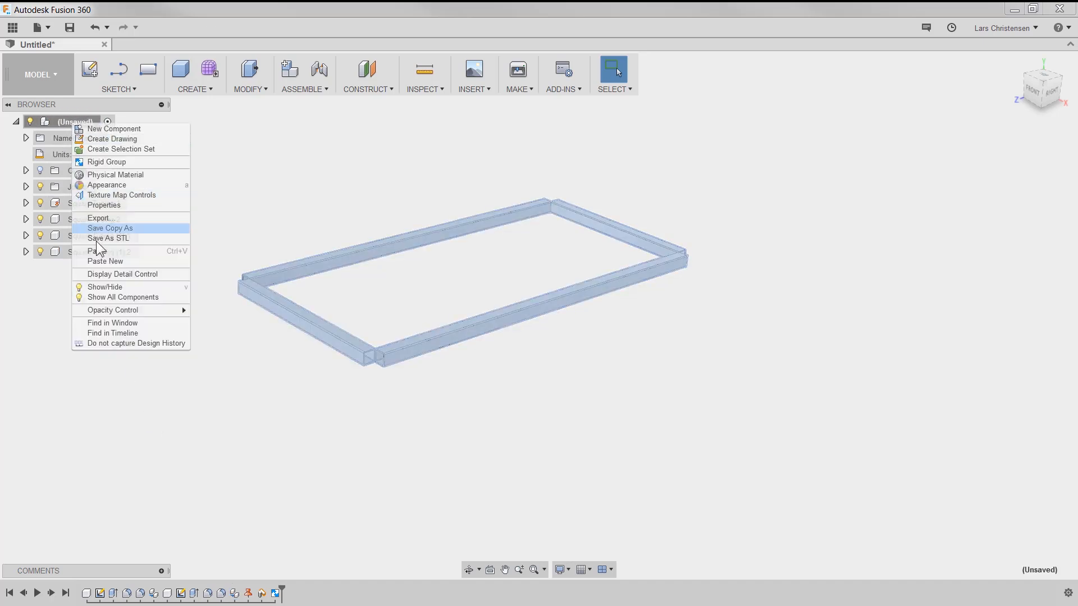
left_click(99, 262)
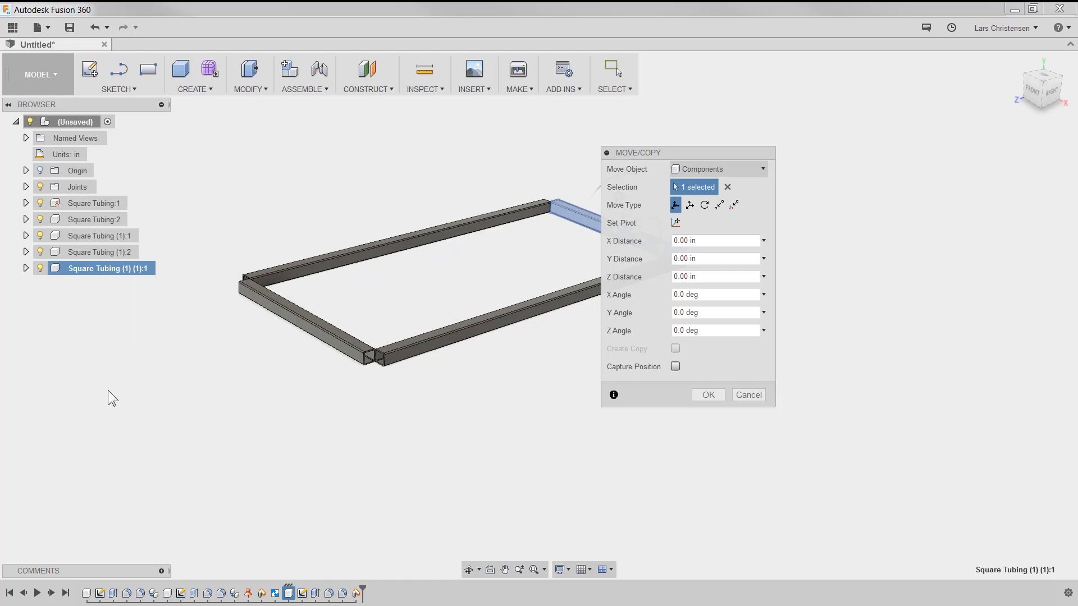
- Move the pasted crosspiece about -148.7 in along X and rotate it 90 degrees about X to stand upright beside the frame
scroll(136, 464, "down", 3)
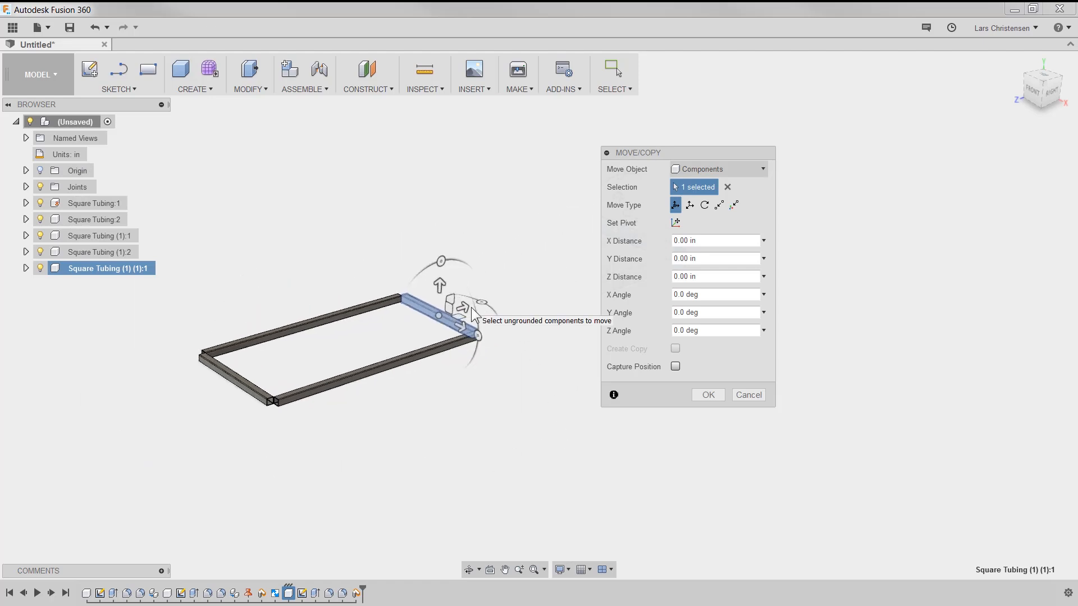
left_click_drag(466, 308, 129, 413)
scroll(530, 398, "down", 1)
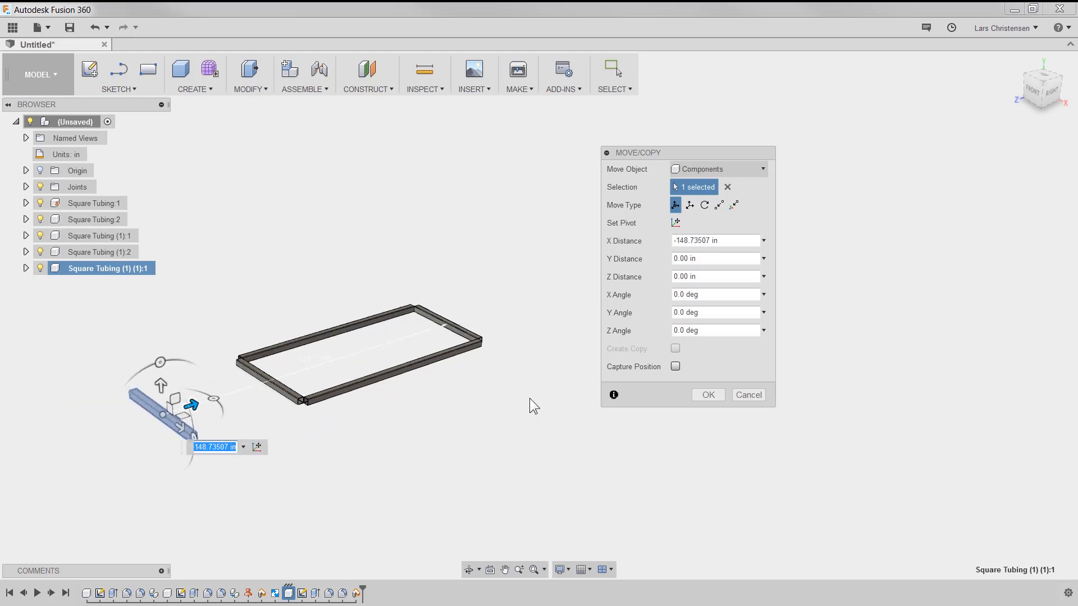
scroll(104, 494, "up", 2)
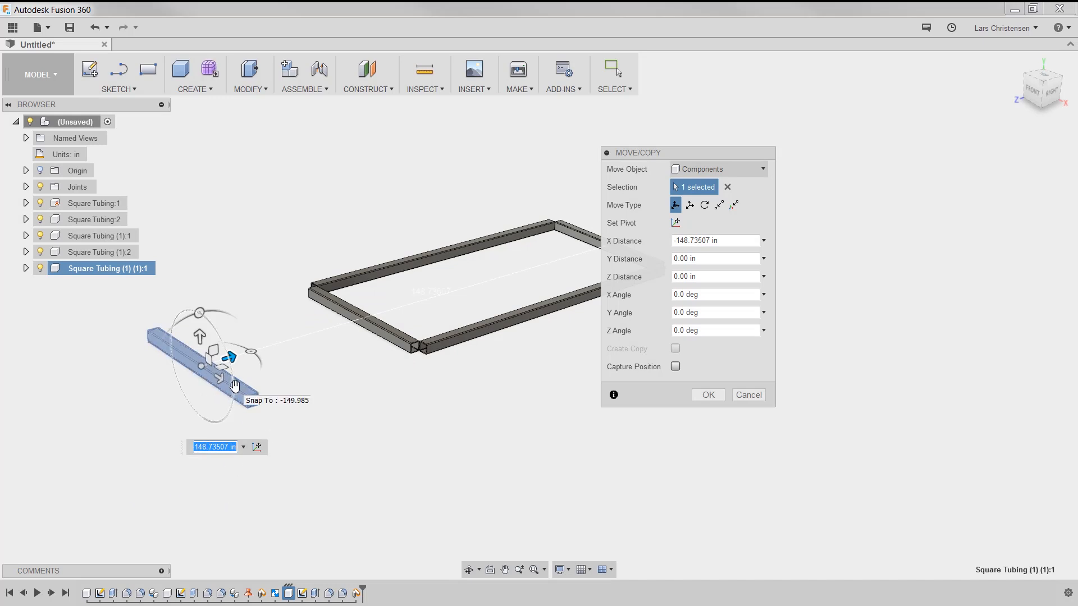
left_click_drag(234, 390, 205, 424)
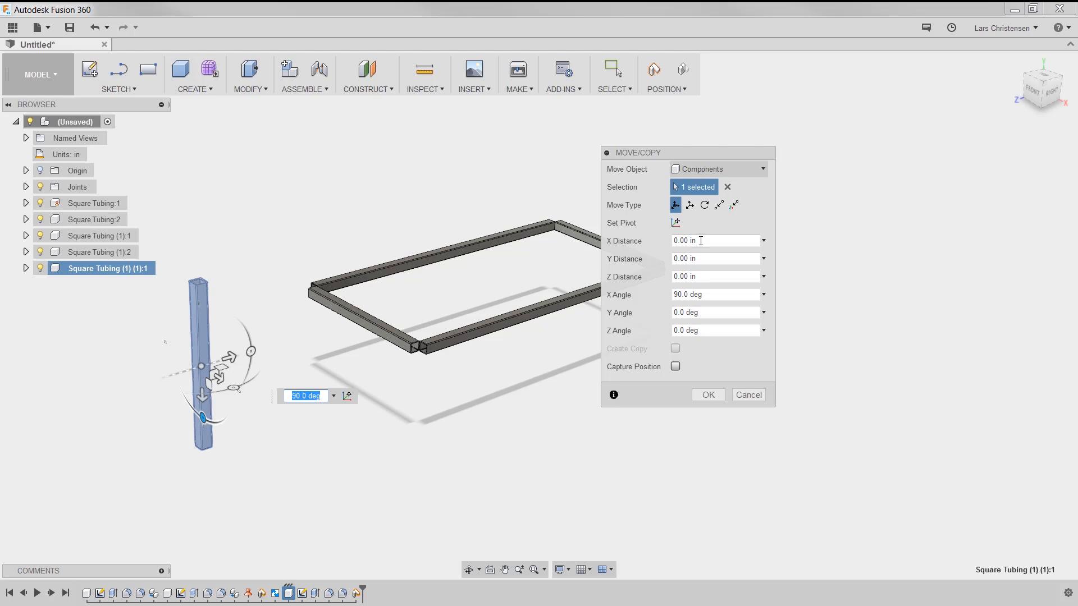
left_click(720, 206)
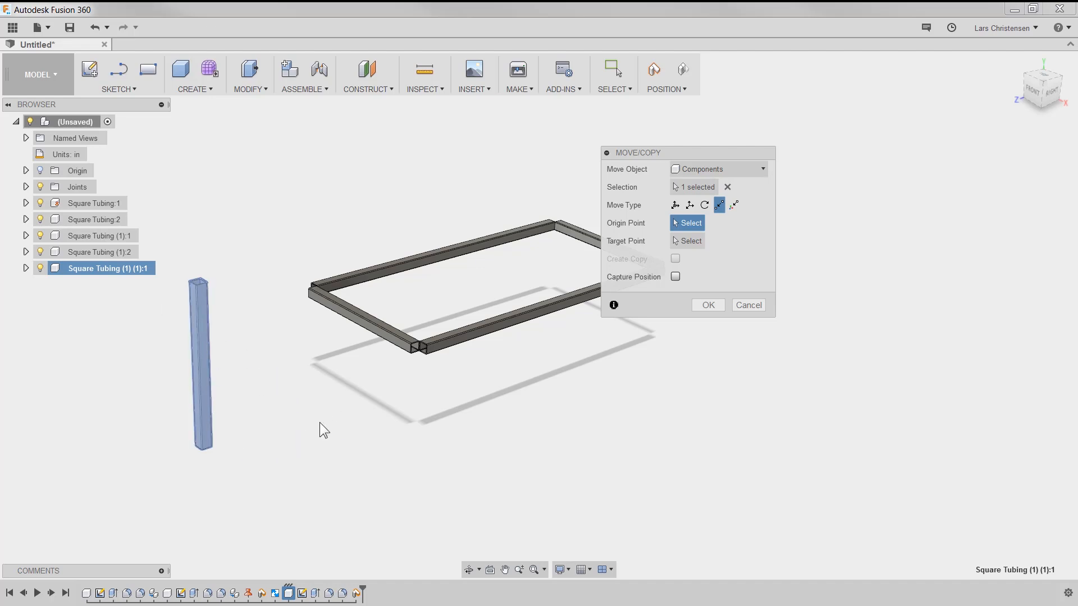
left_click(716, 307)
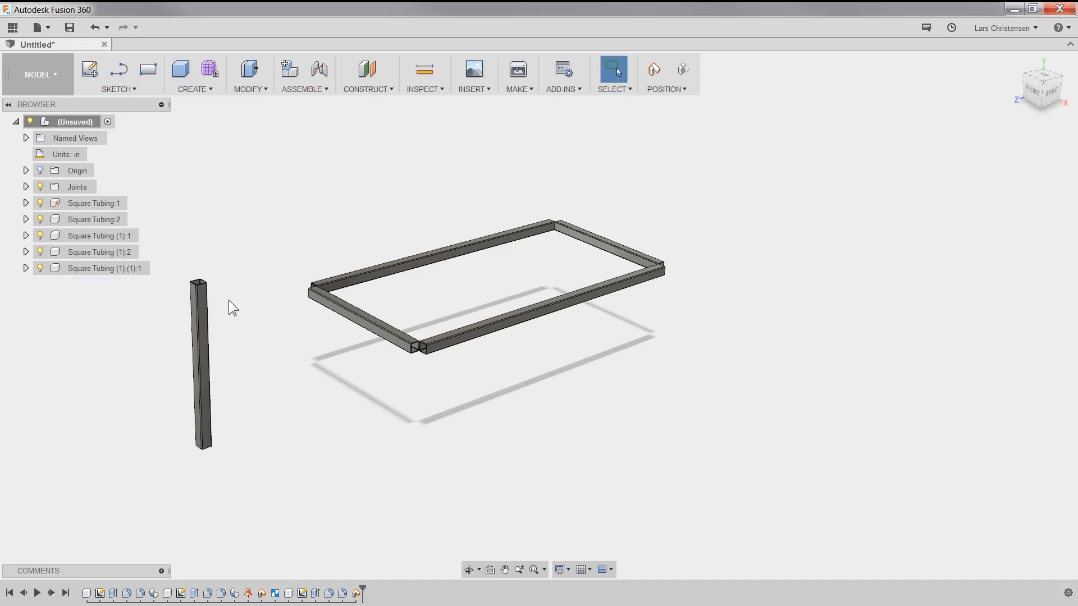
- Capture the position and add a rigid joint from the upright tube's top end edge midpoint to the top edge midpoint at Square Tubing:1's open end
left_click(319, 68)
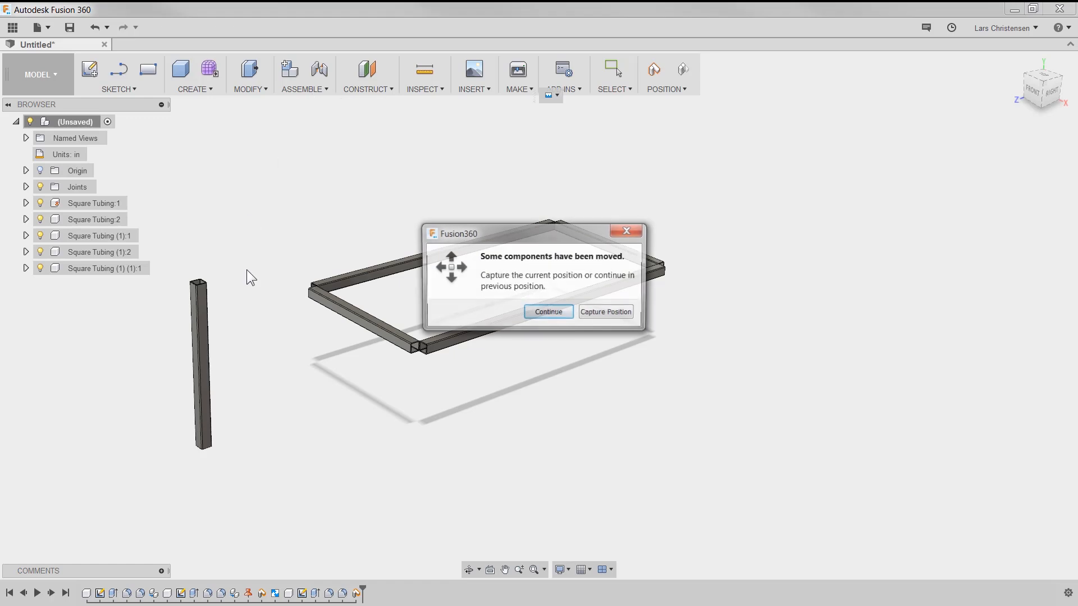
left_click(601, 316)
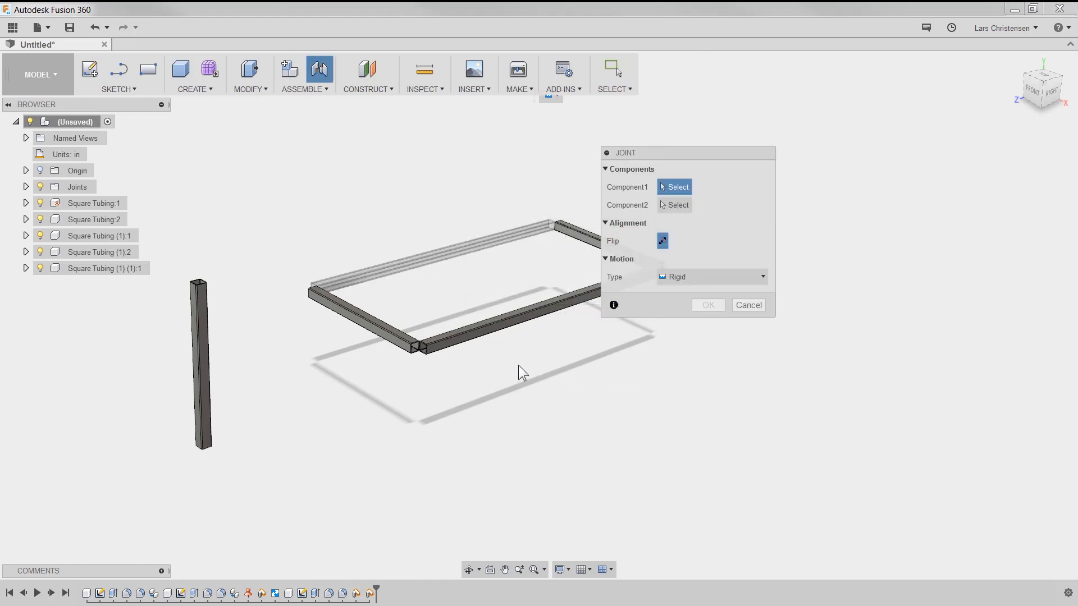
middle_click_drag(522, 373, 511, 292, "shift")
scroll(510, 292, "up", 3)
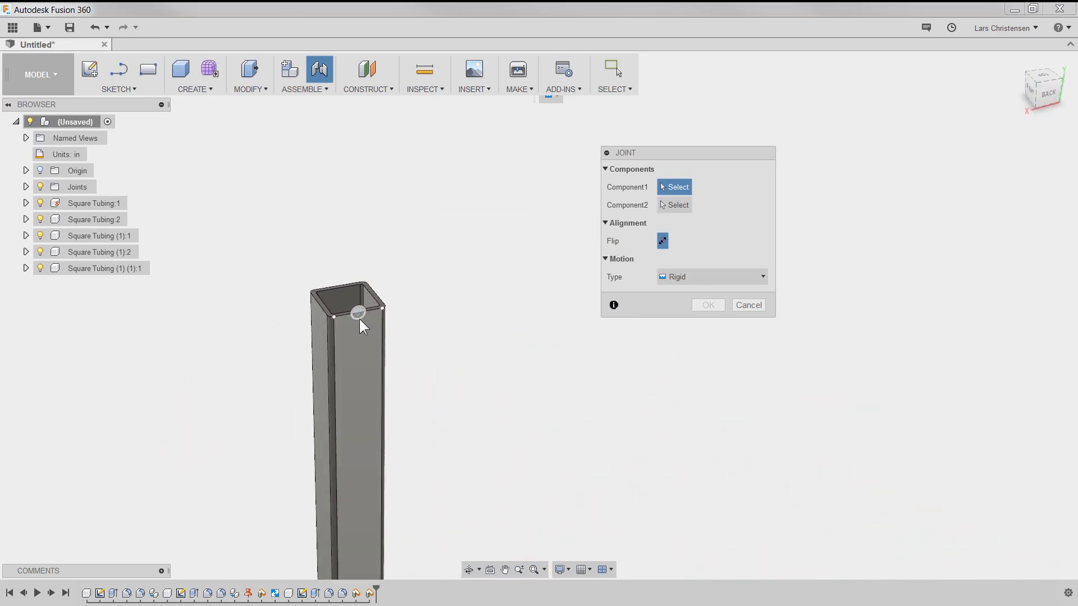
left_click(359, 319)
middle_click_drag(396, 342, 214, 376, "shift")
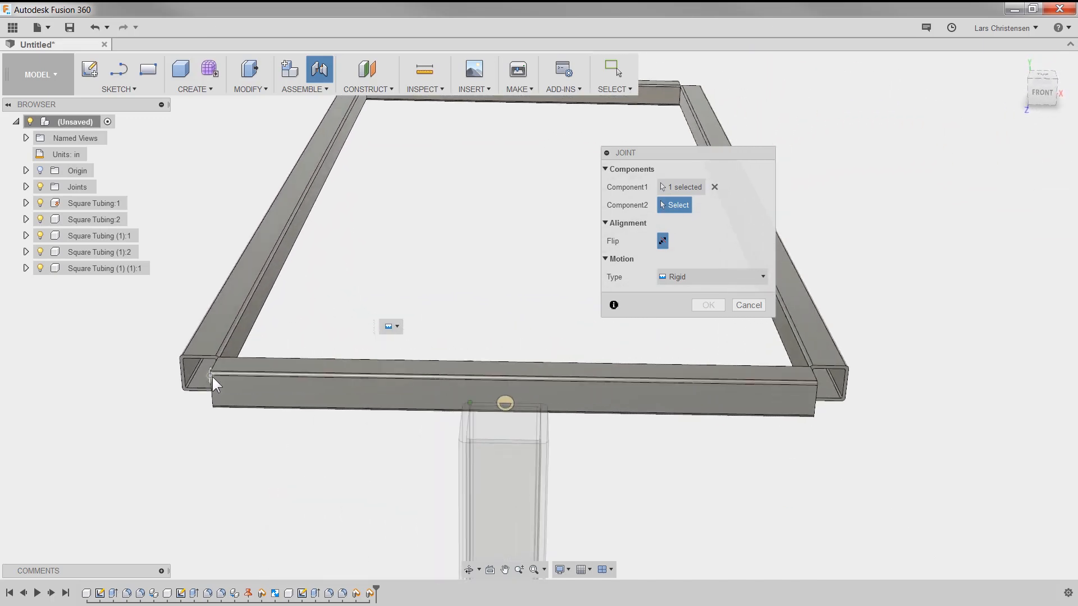
scroll(167, 419, "up", 8)
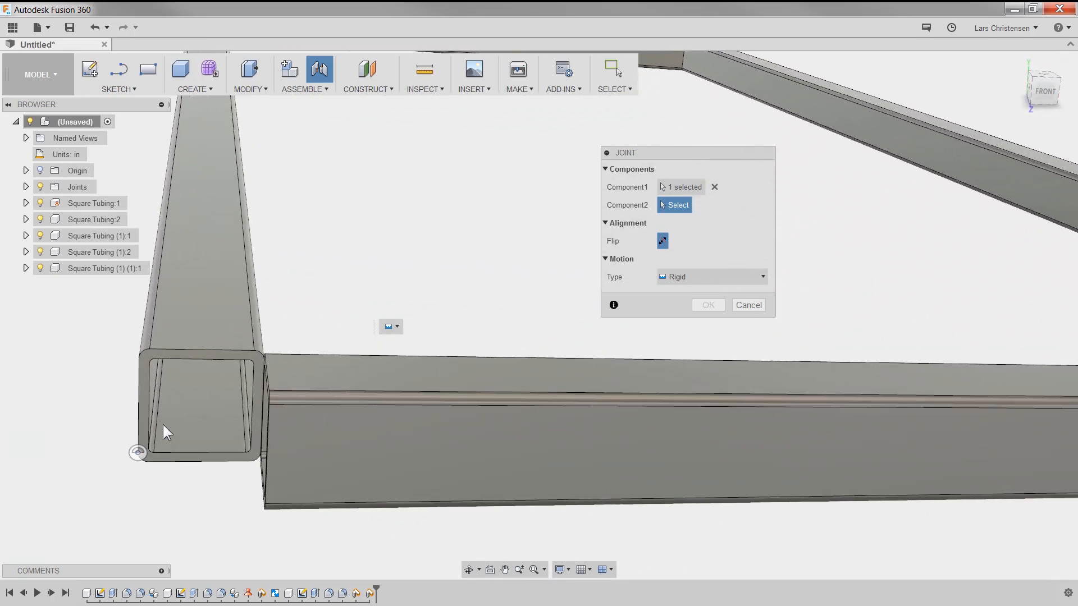
left_click(176, 429)
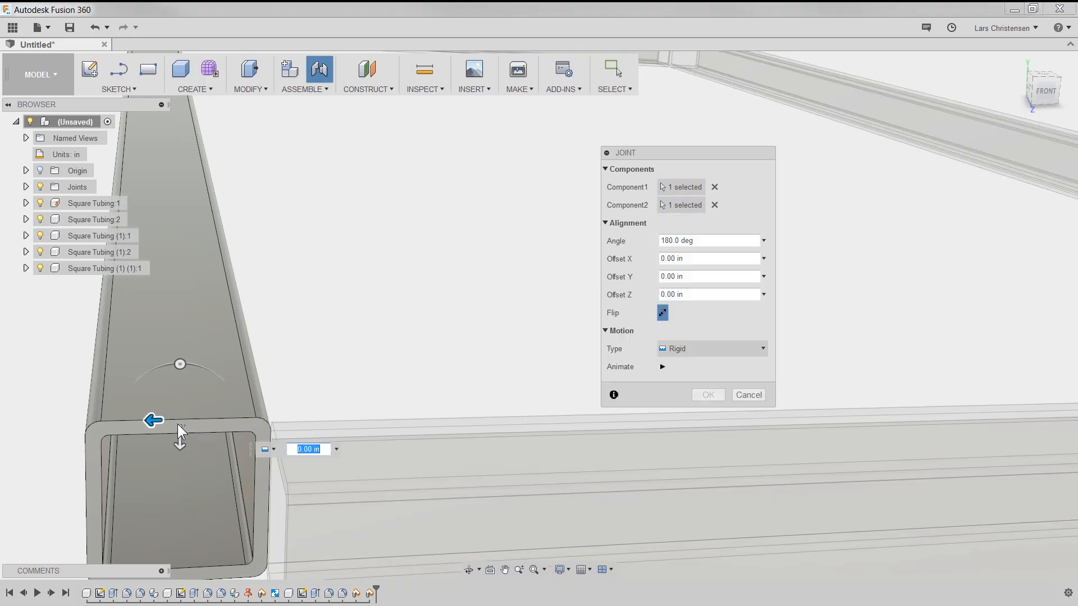
scroll(331, 339, "down", 3)
scroll(343, 336, "down", 5)
left_click(707, 395)
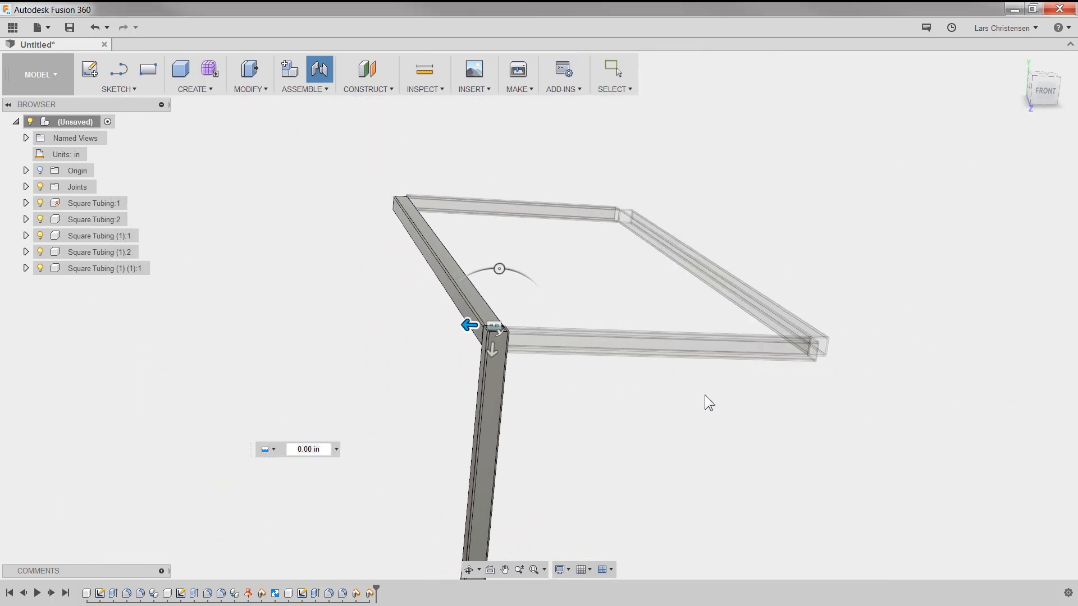
- Activate the upright leg component, shorten its extrusion distance, and make the top-level assembly active again
middle_click_drag(644, 433, 440, 458, "shift")
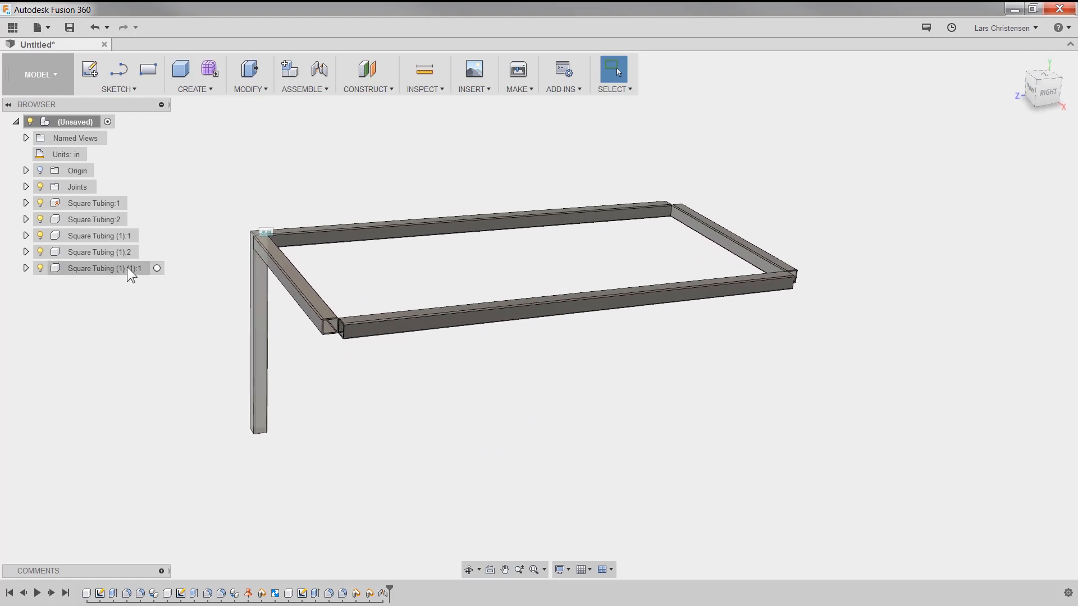
left_click(158, 269)
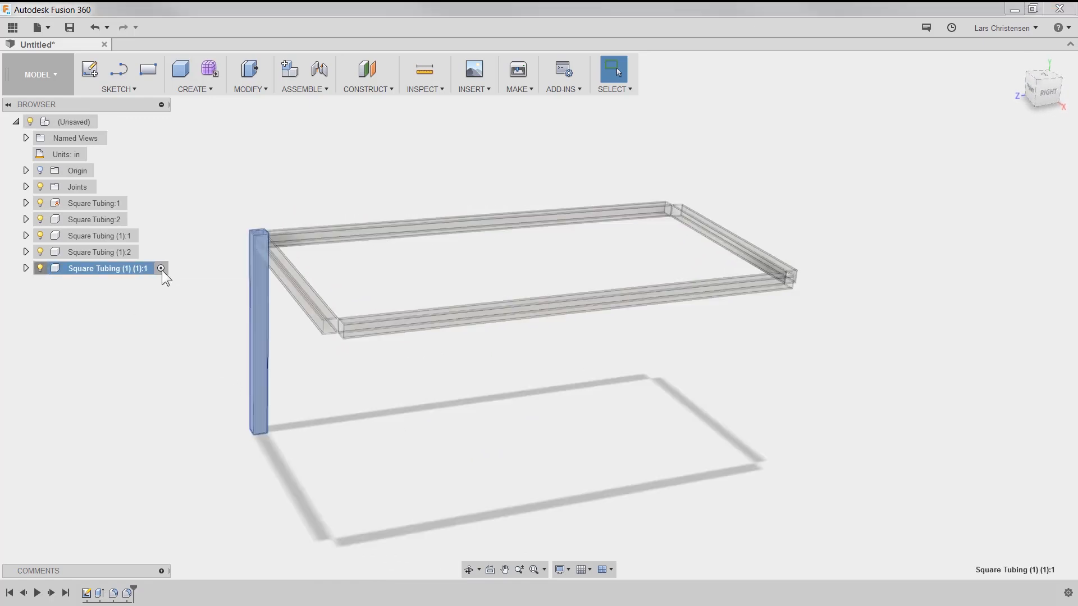
right_click(99, 593)
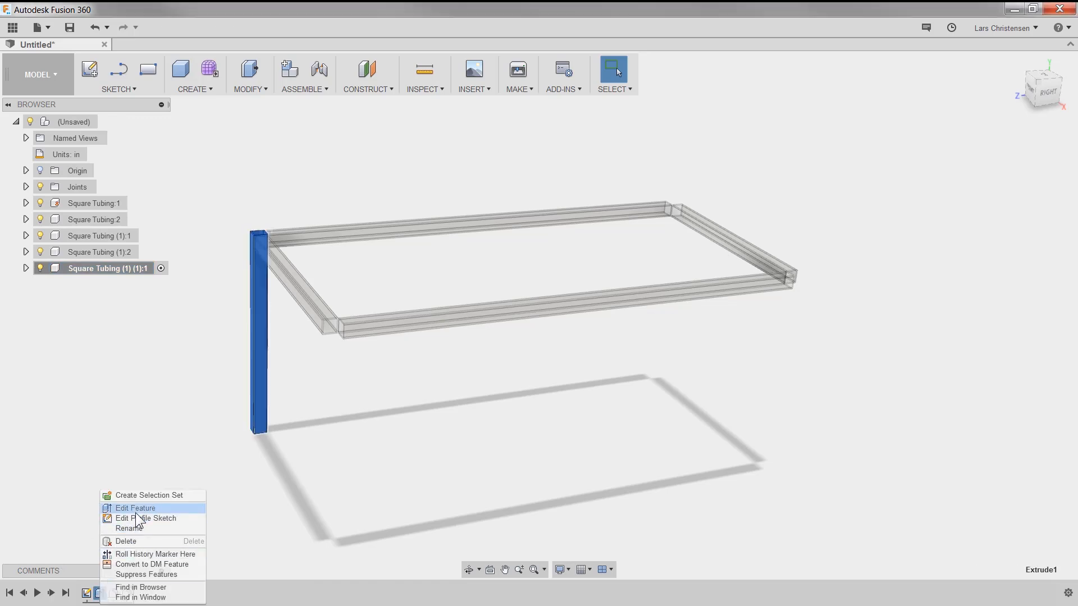
left_click(136, 509)
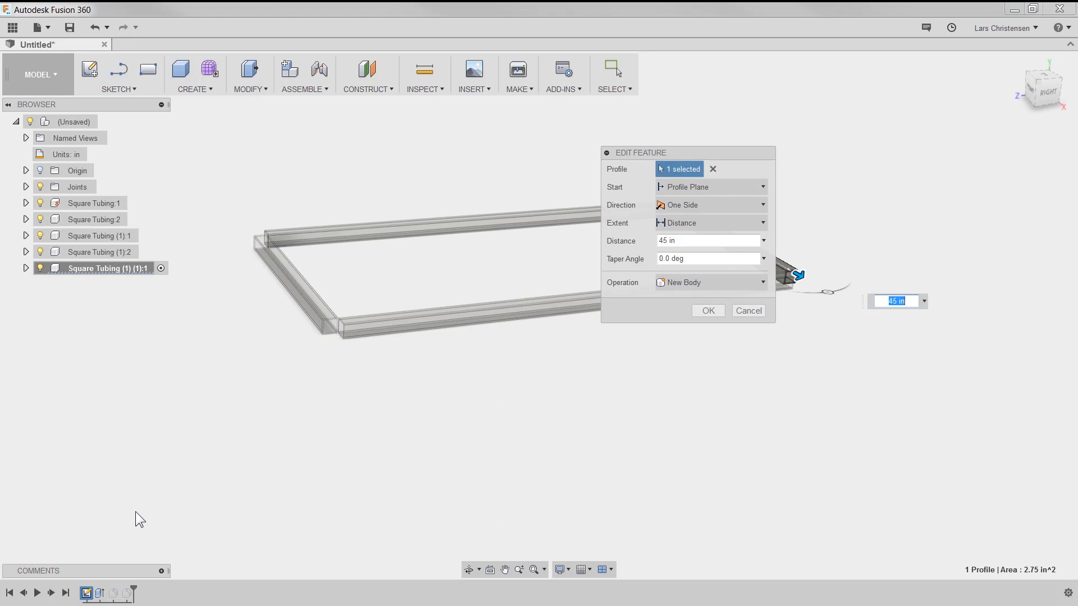
key("Return")
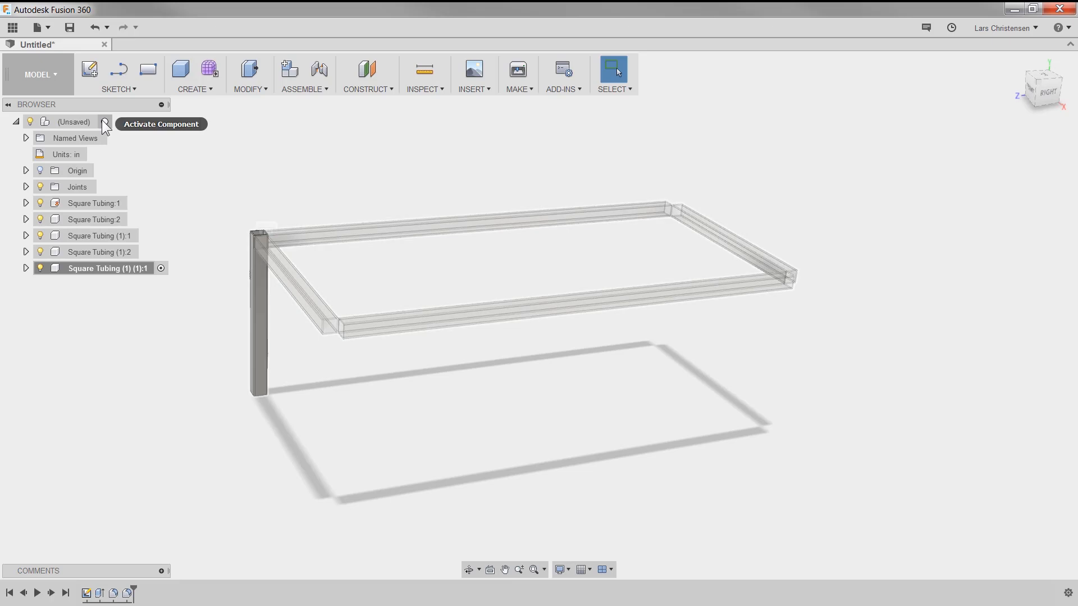
left_click(107, 121)
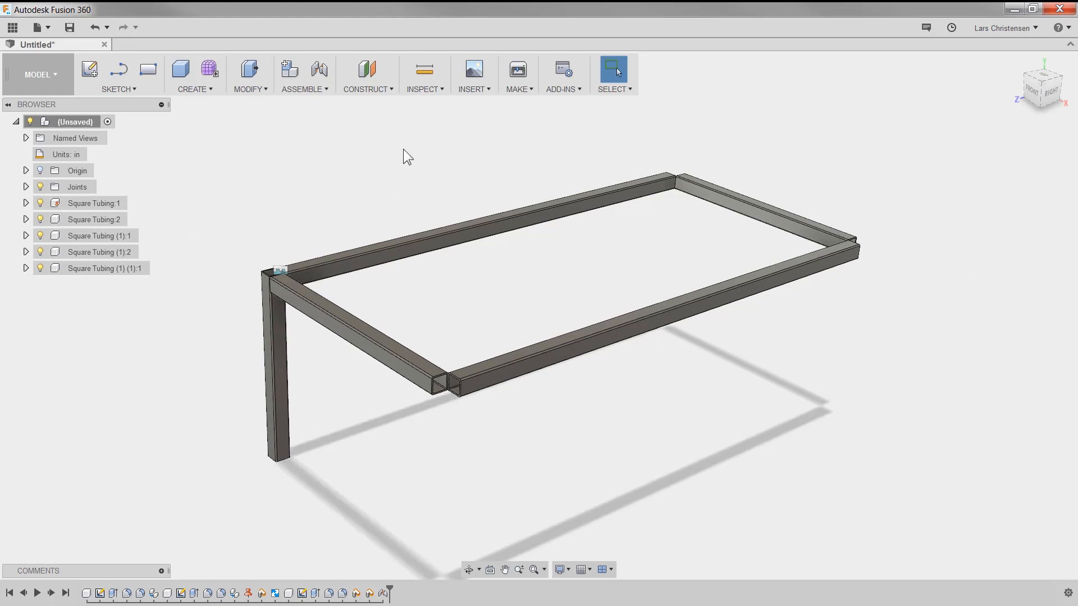
- Start a rectangular component pattern of the upright leg, with its direction along the edge of the long tube Square Tubing:1
left_click(190, 90)
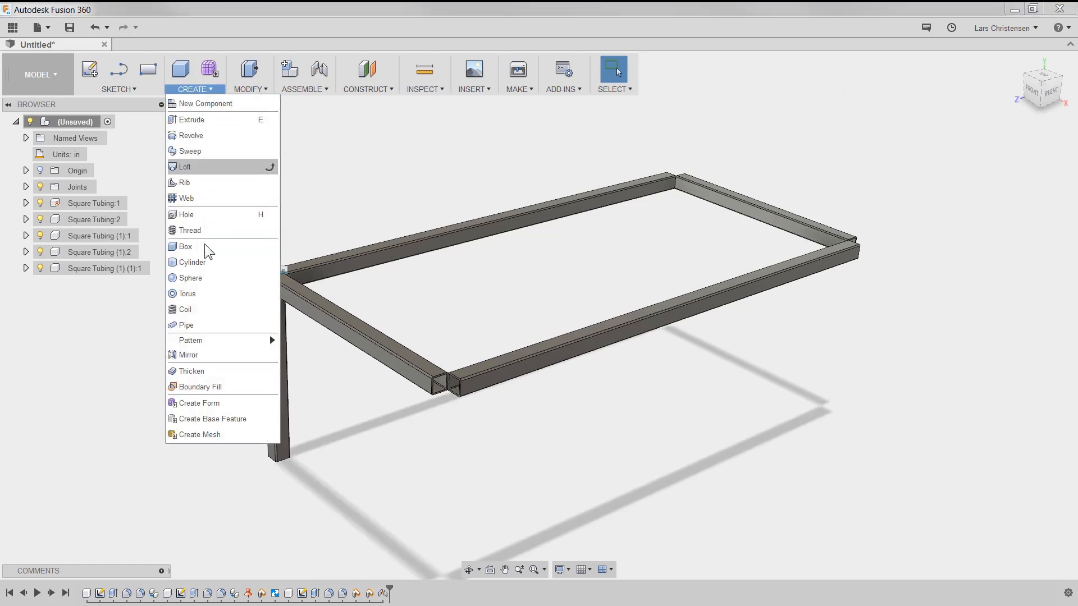
mouse_move(204, 343)
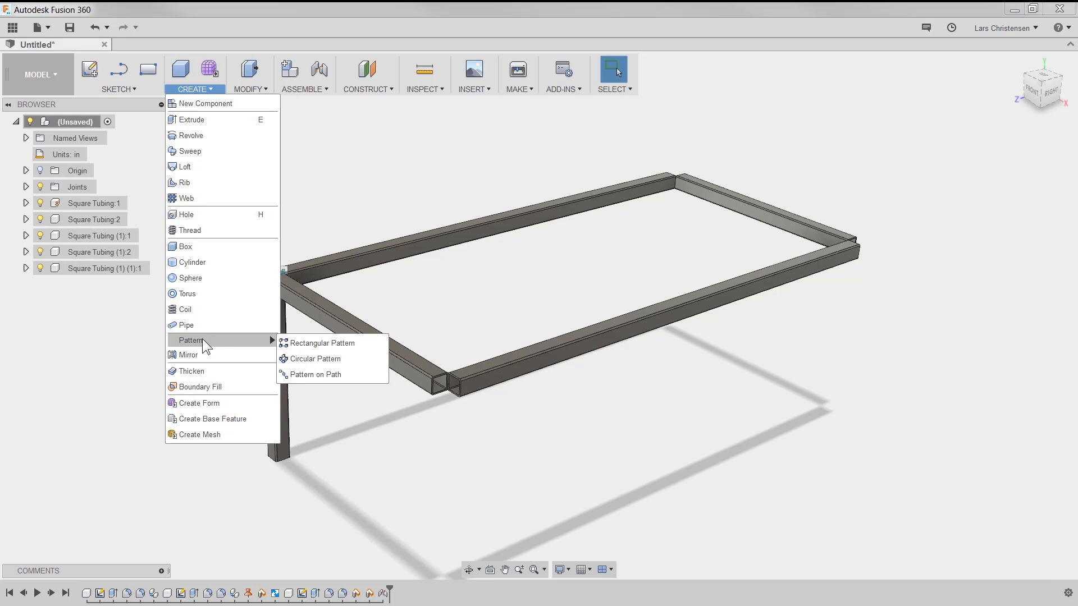
left_click(296, 343)
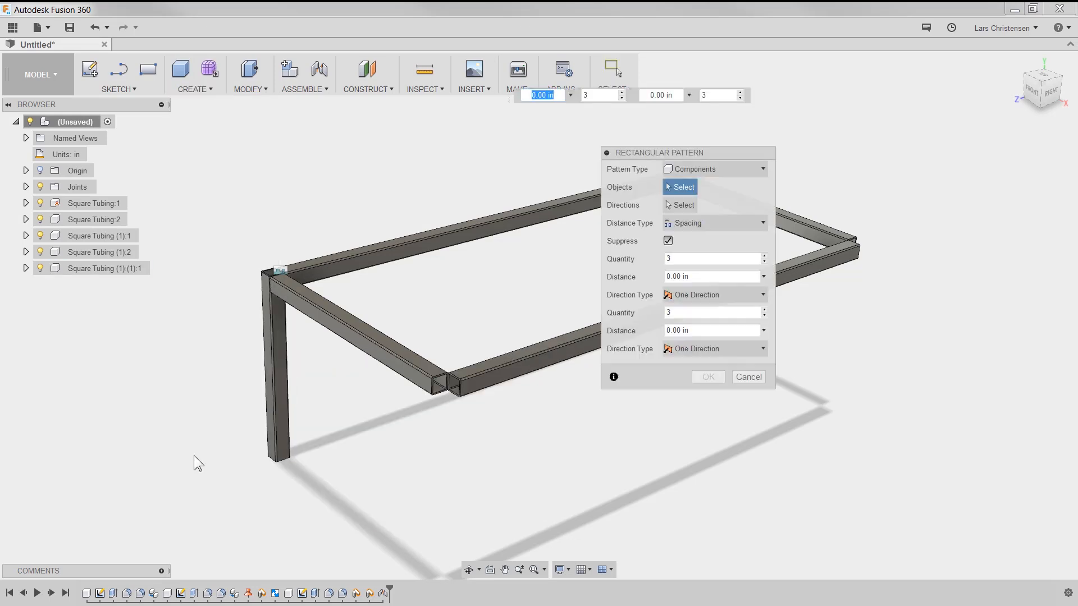
left_click(754, 171)
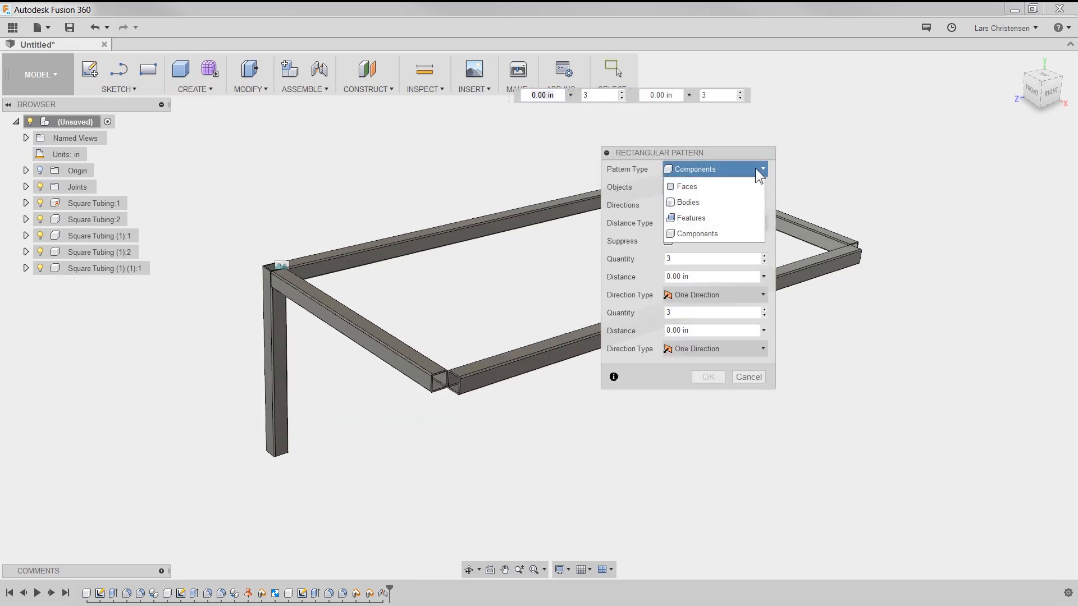
left_click(697, 233)
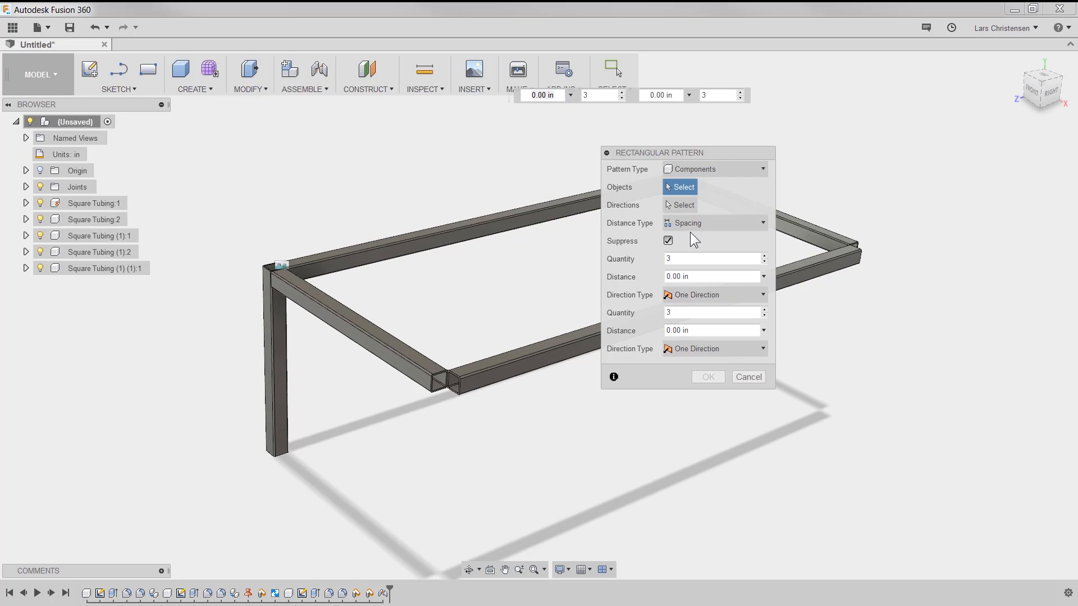
left_click(269, 337)
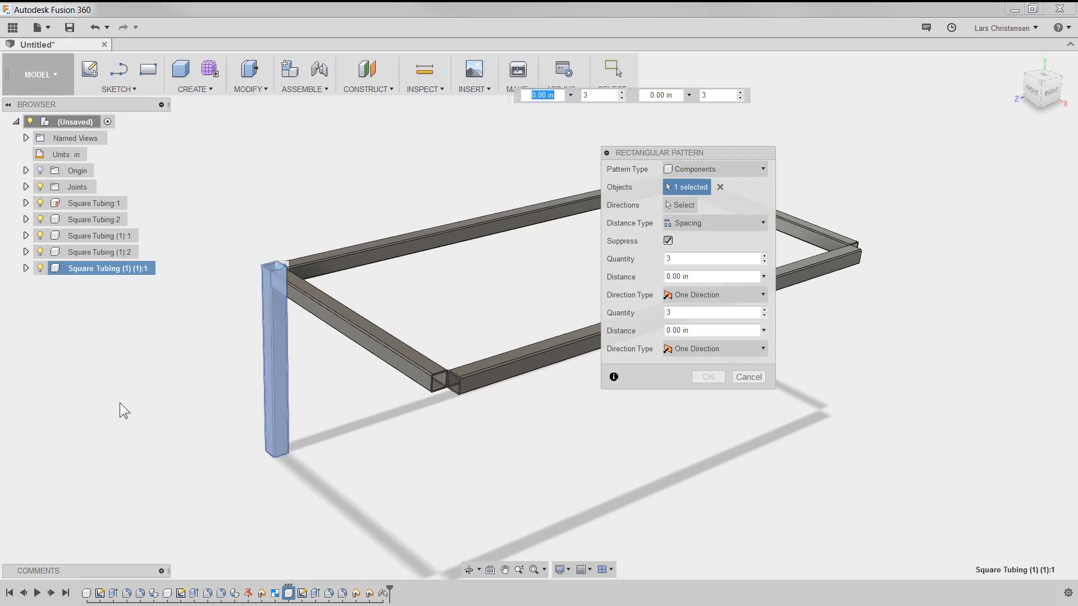
scroll(169, 418, "down", 2)
scroll(402, 495, "down", 2)
left_click(677, 204)
left_click(458, 268)
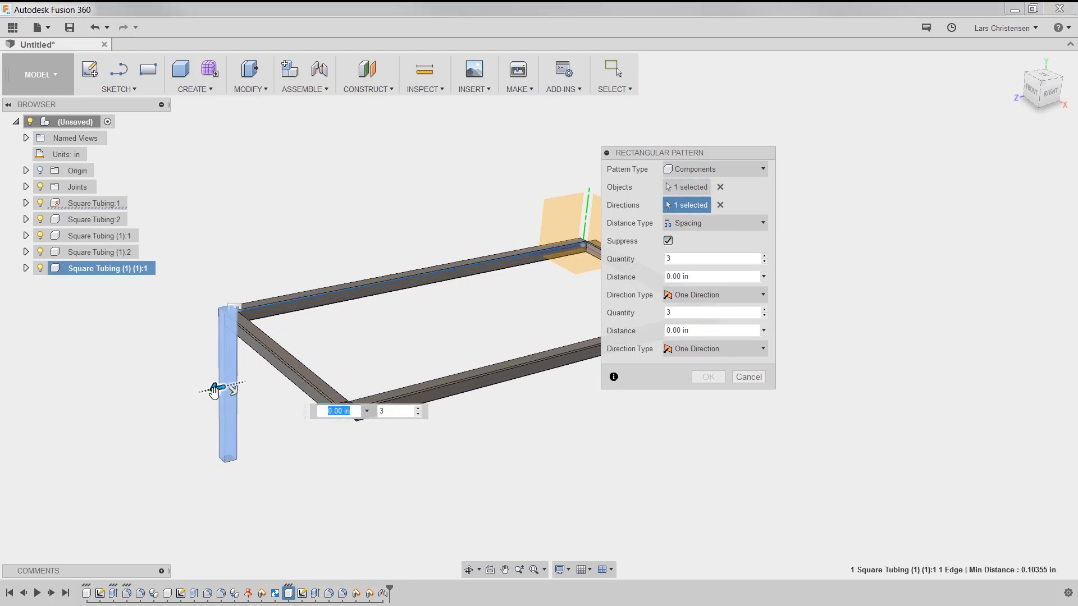
- Set the pattern's first direction along the long tube to a quantity of 2 and a distance of -99 in
left_click_drag(215, 388, 362, 349)
key("Tab")
double_click(677, 262)
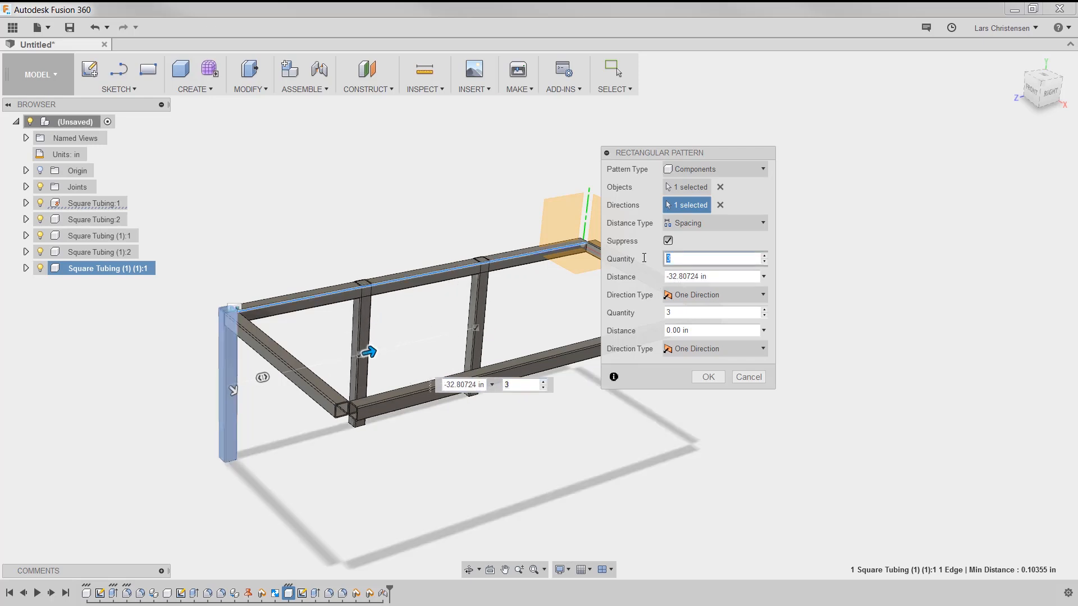
type("2")
middle_click_drag(496, 316, 695, 238, "shift")
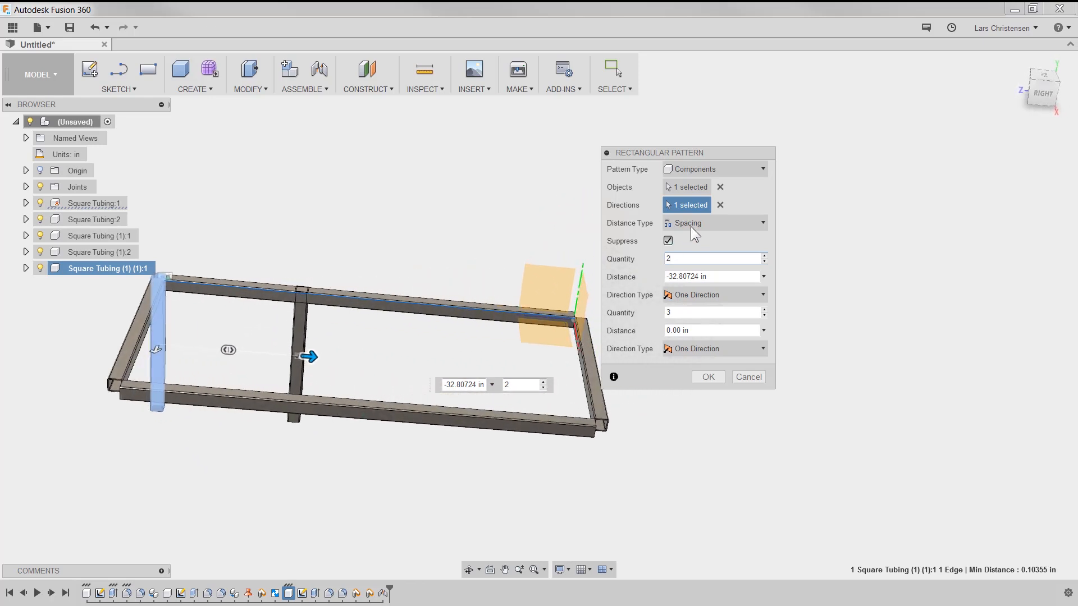
left_click_drag(319, 355, 582, 414)
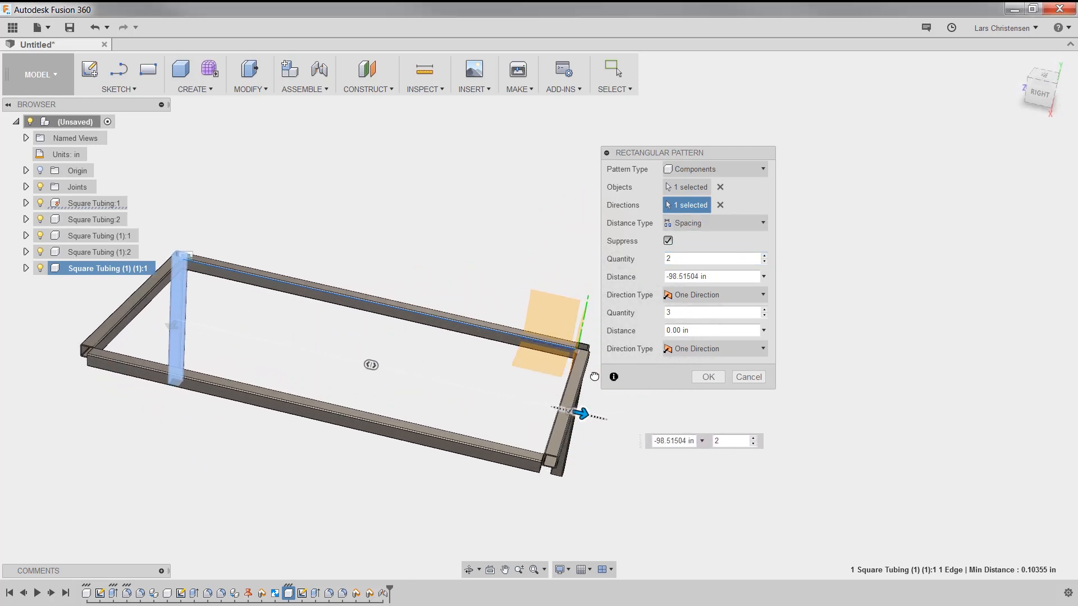
left_click(1044, 76)
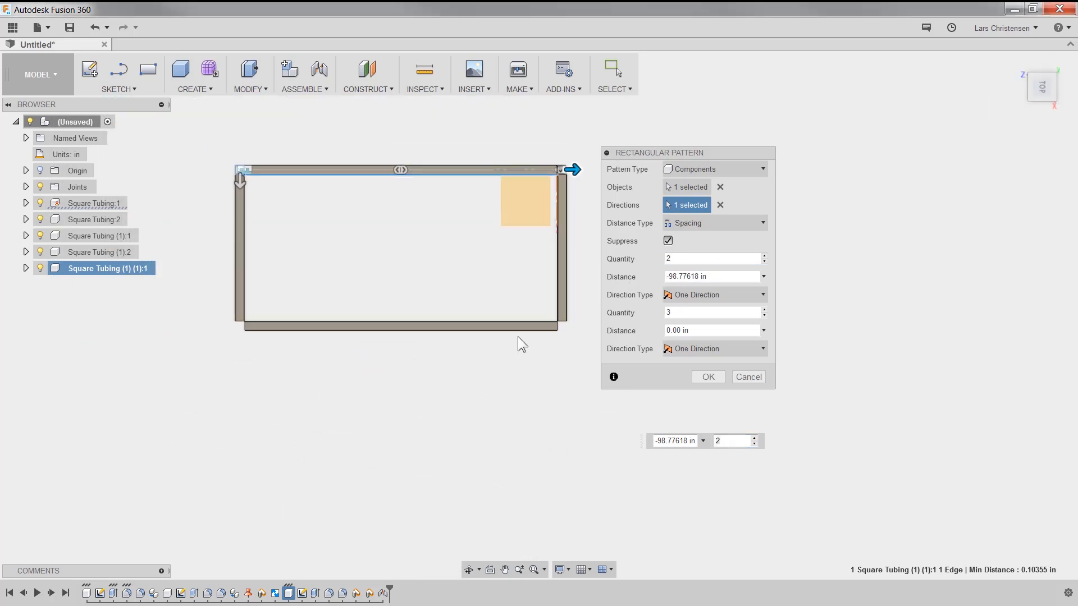
scroll(556, 176, "up", 6)
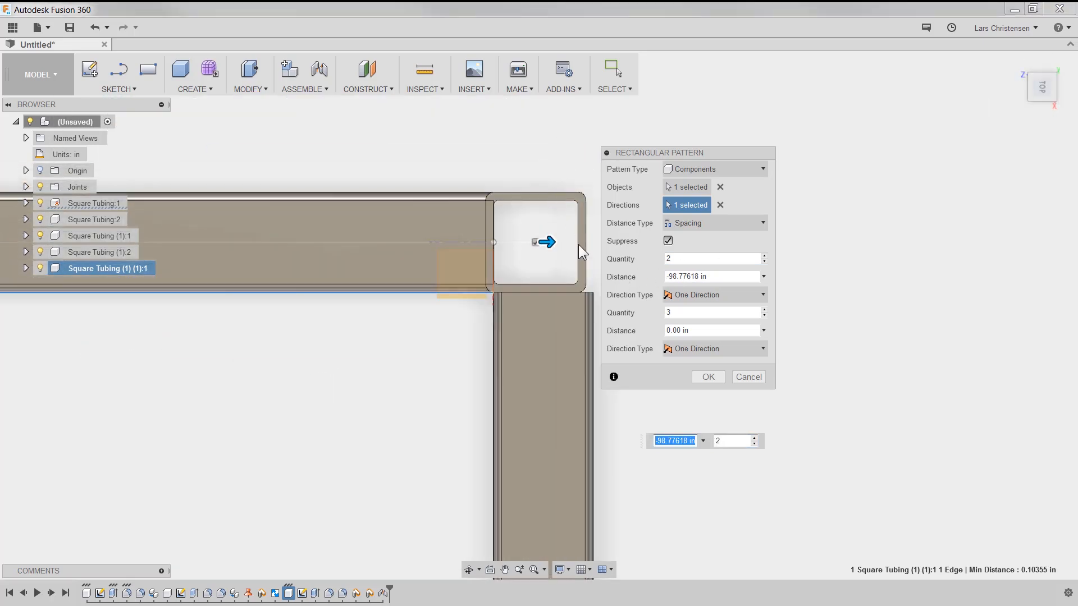
left_click_drag(553, 242, 562, 242)
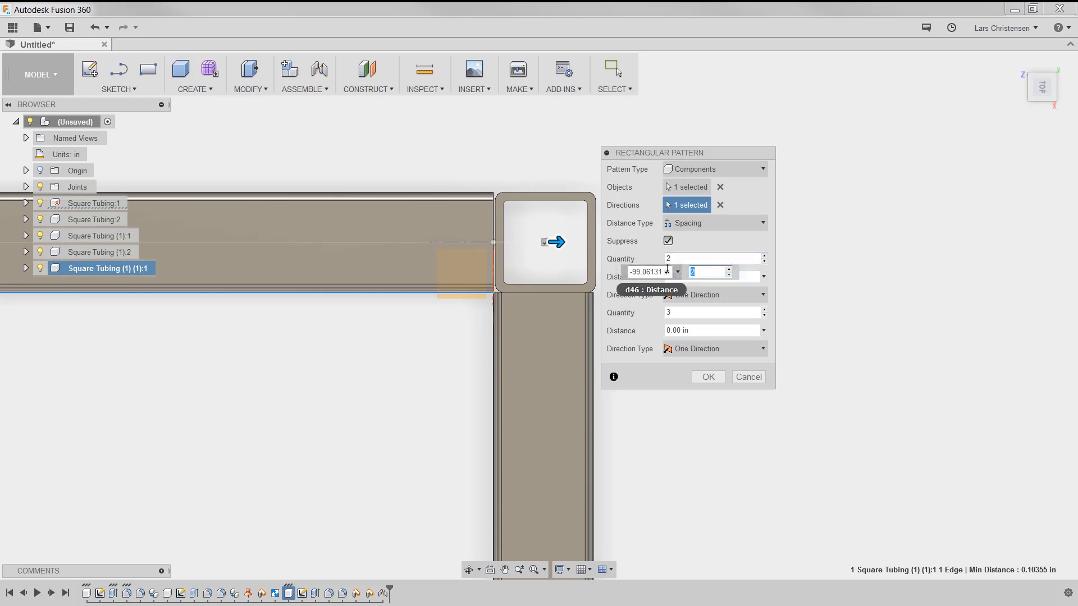
double_click(667, 271)
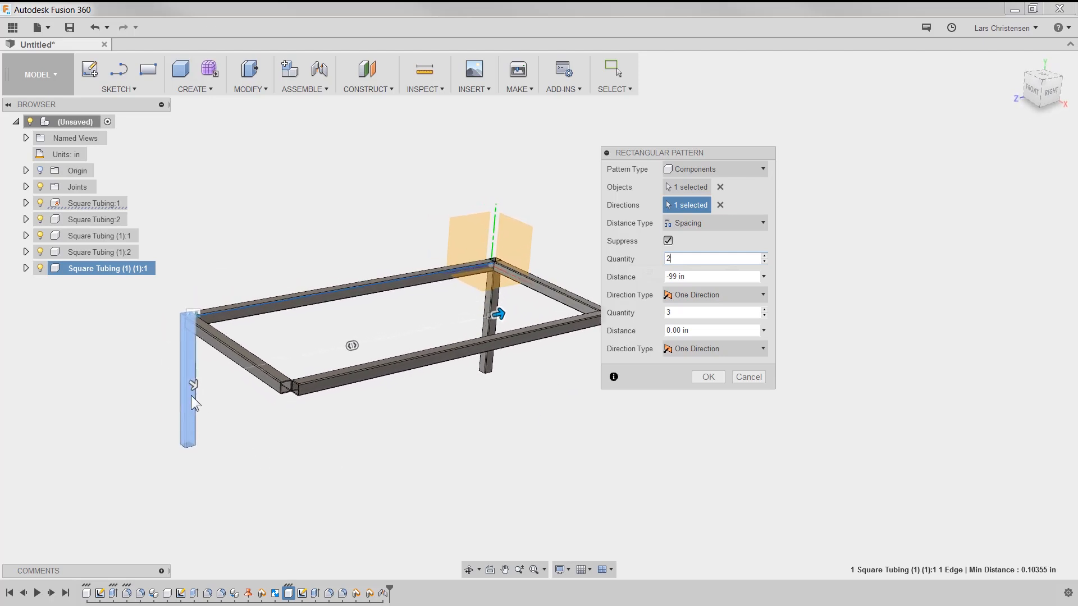
- Set the pattern's second direction along the short side to a quantity of 2 and a distance of 48 in, and create the legs
left_click(193, 387)
left_click_drag(193, 386, 218, 404)
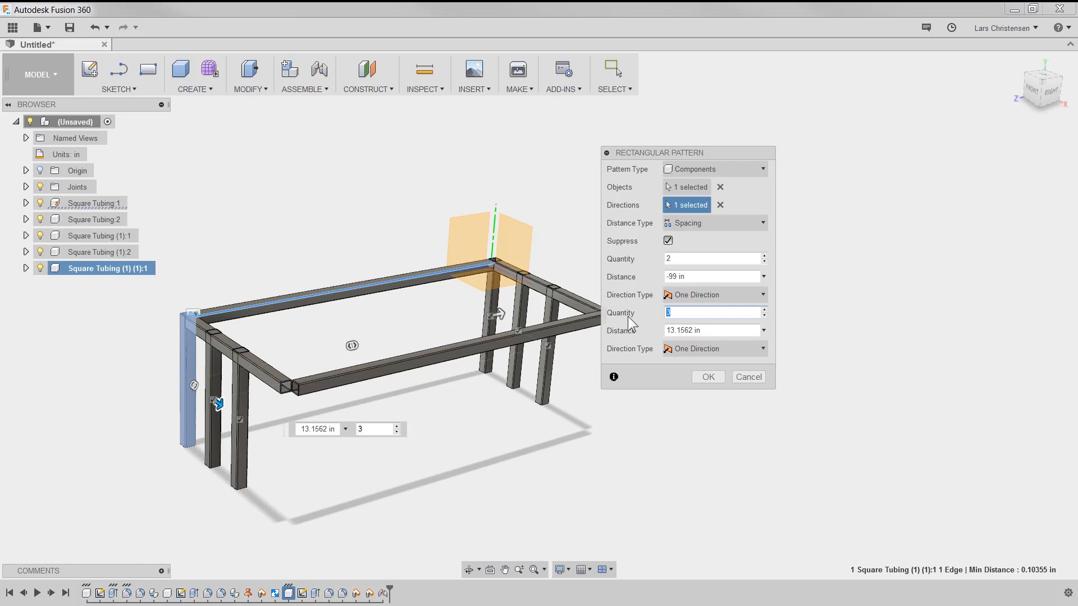
type("2")
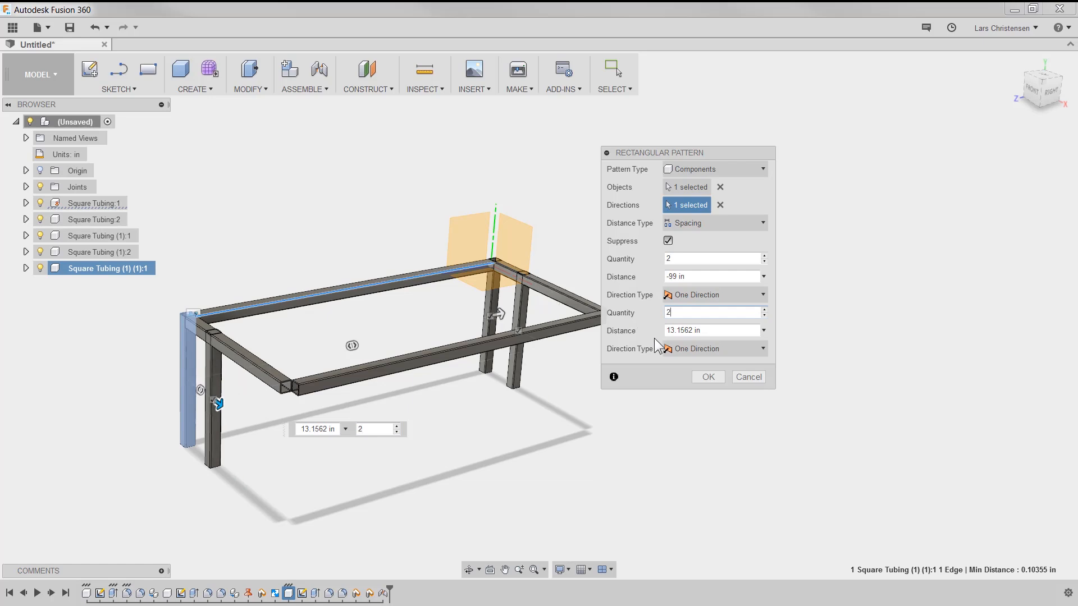
left_click_drag(220, 406, 299, 461)
key("Tab")
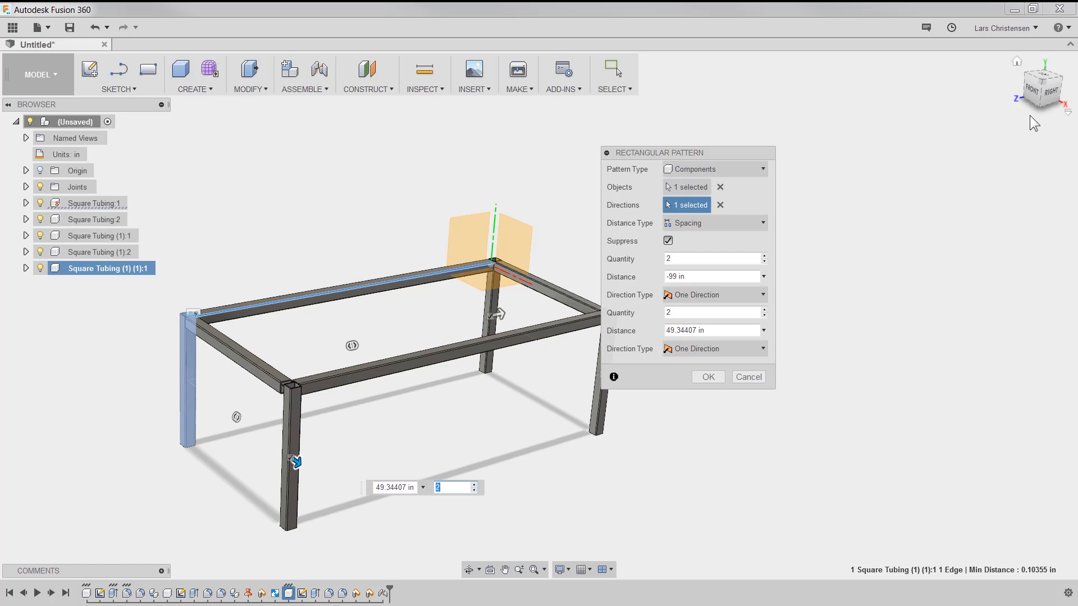
left_click(1048, 78)
scroll(180, 344, "up", 5)
scroll(161, 385, "up", 2)
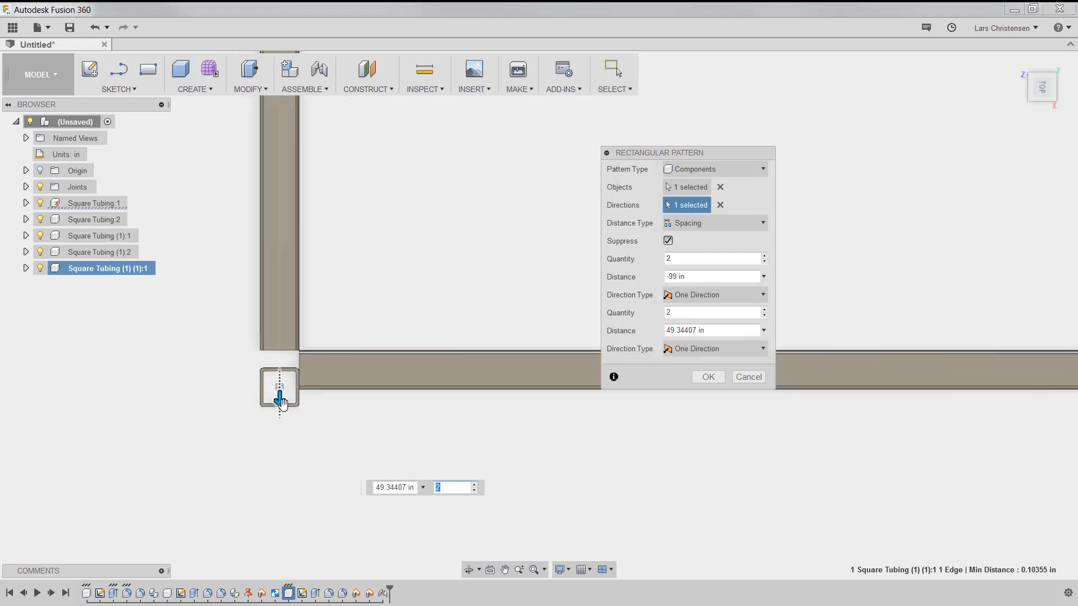
left_click_drag(280, 400, 283, 387)
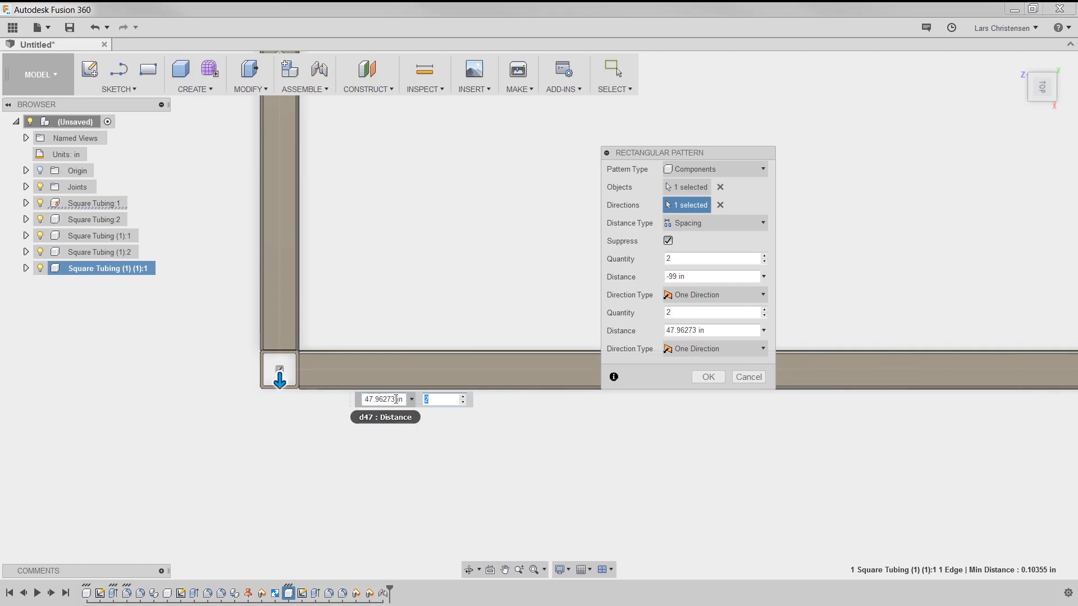
left_click_drag(373, 402, 337, 414)
type("48")
key("Return")
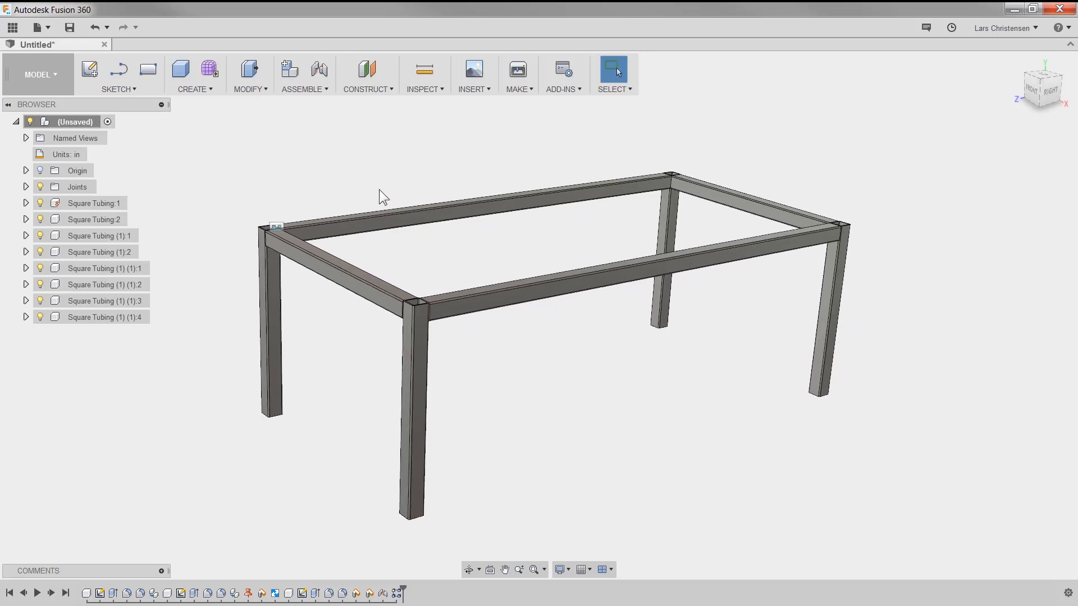
- Pull the three patterned legs away from the frame to test whether they are free, and undo the moves
left_click_drag(416, 393, 531, 457)
left_click_drag(834, 329, 926, 292)
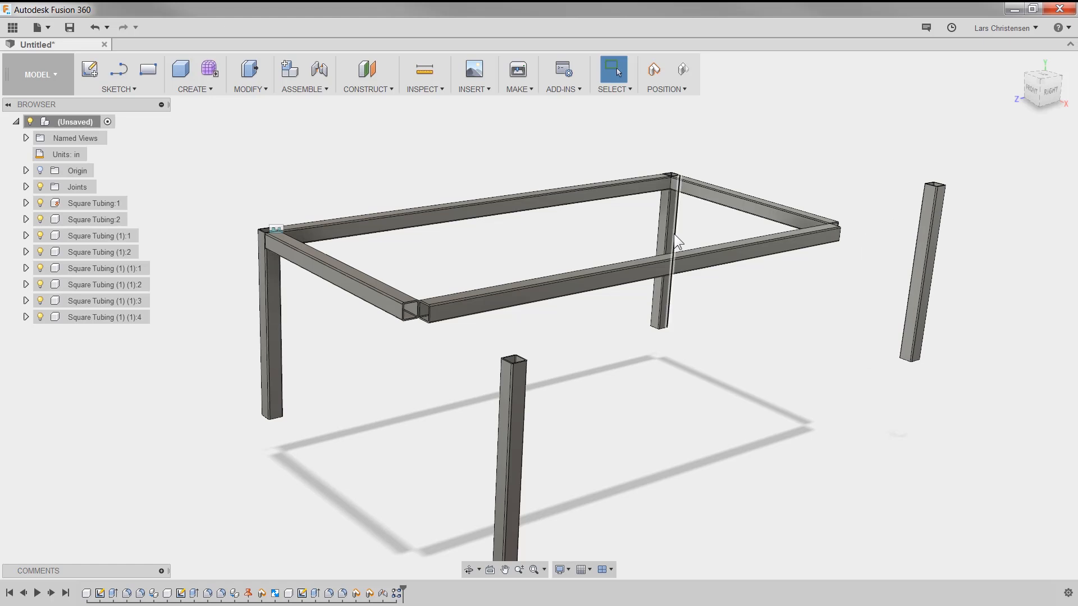
left_click_drag(670, 234, 730, 184)
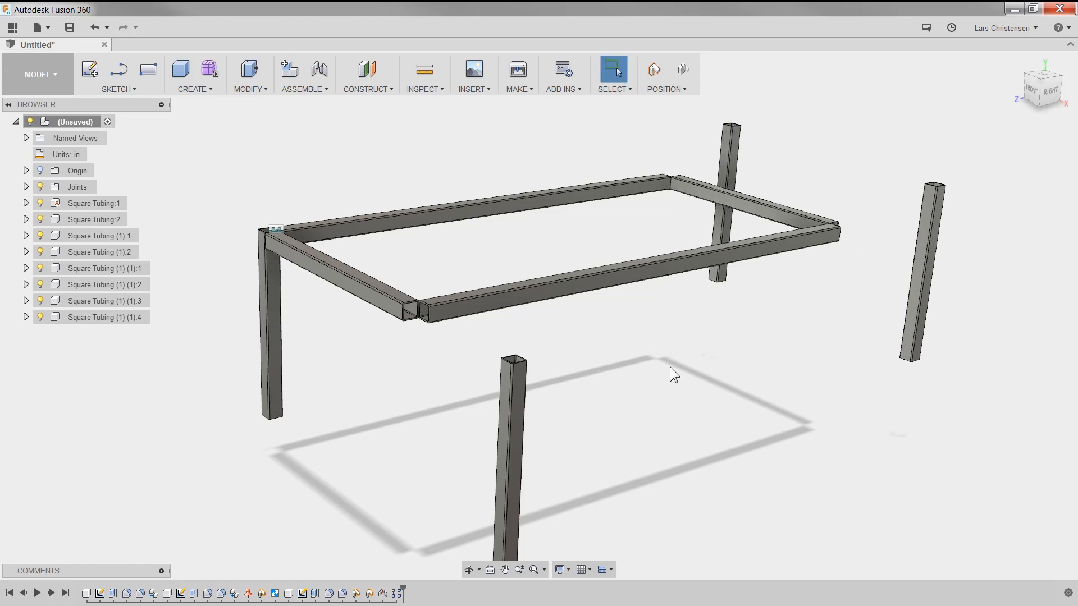
key("ctrl+z")
key("ctrl+z")
key("ctrl+z")
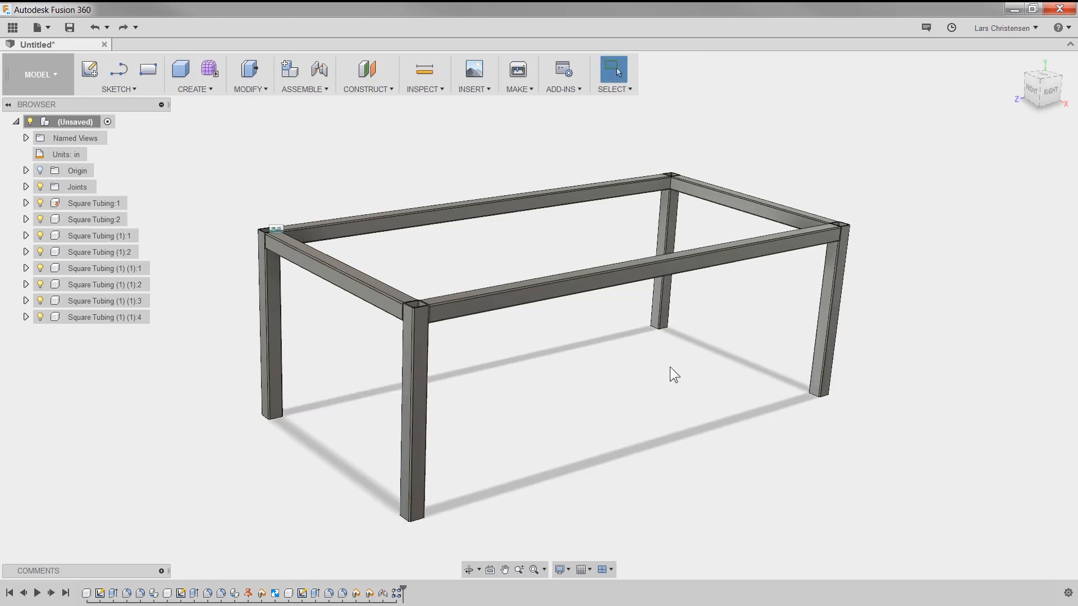
- Create a rigid group from the four upright legs, including child components
scroll(670, 366, "down", 1)
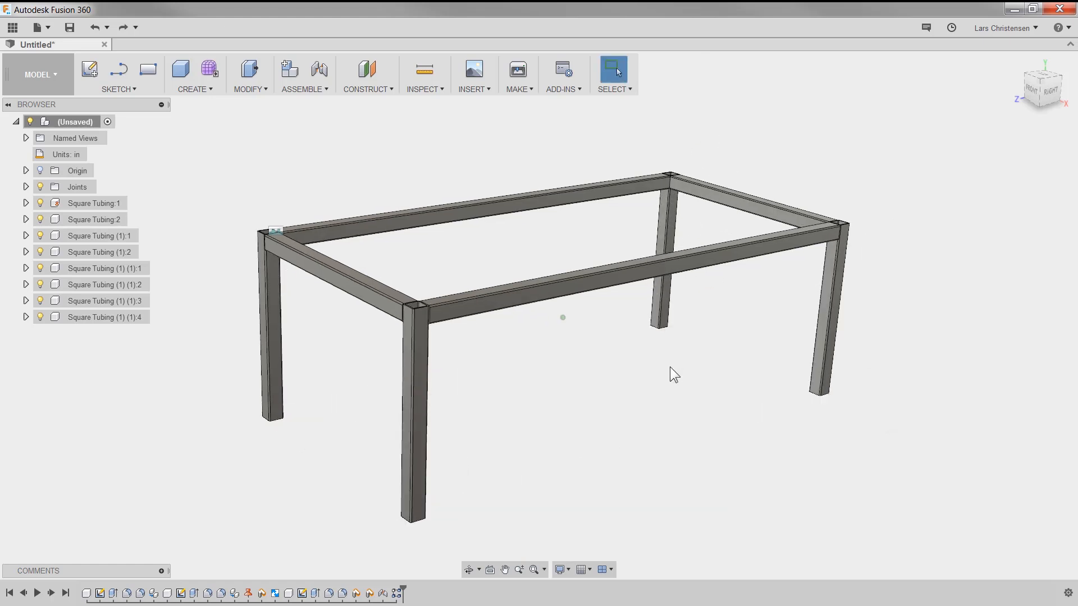
left_click(309, 89)
left_click(304, 168)
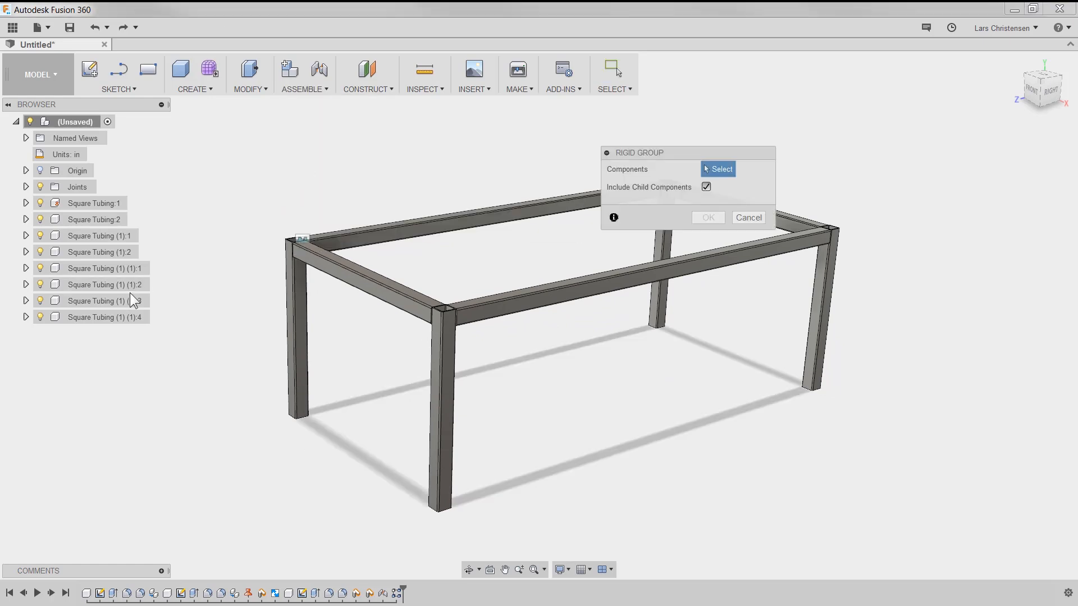
left_click(605, 282)
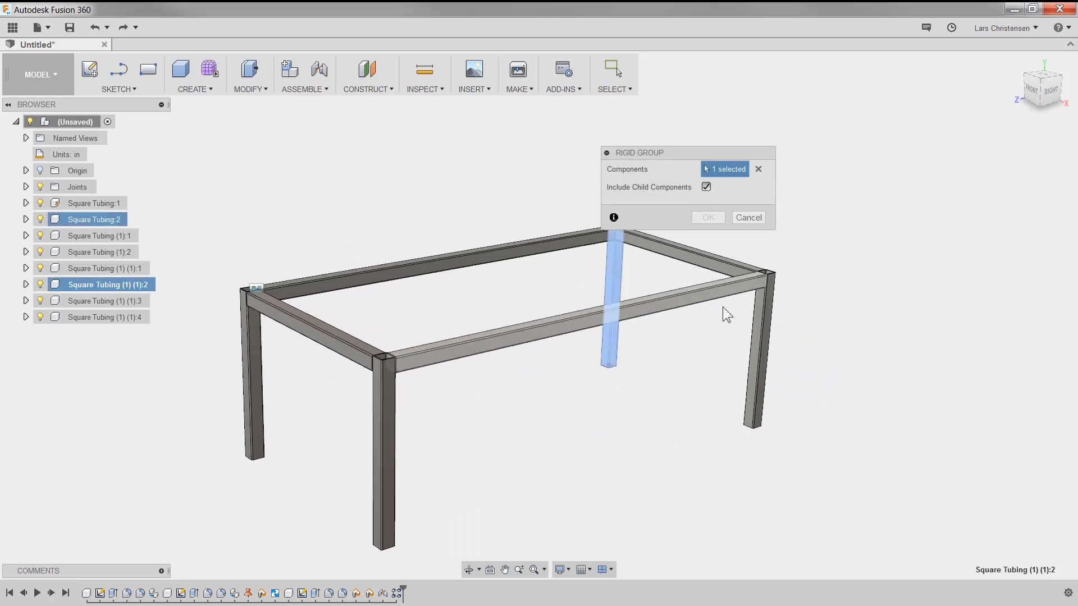
left_click(755, 340)
left_click(374, 459)
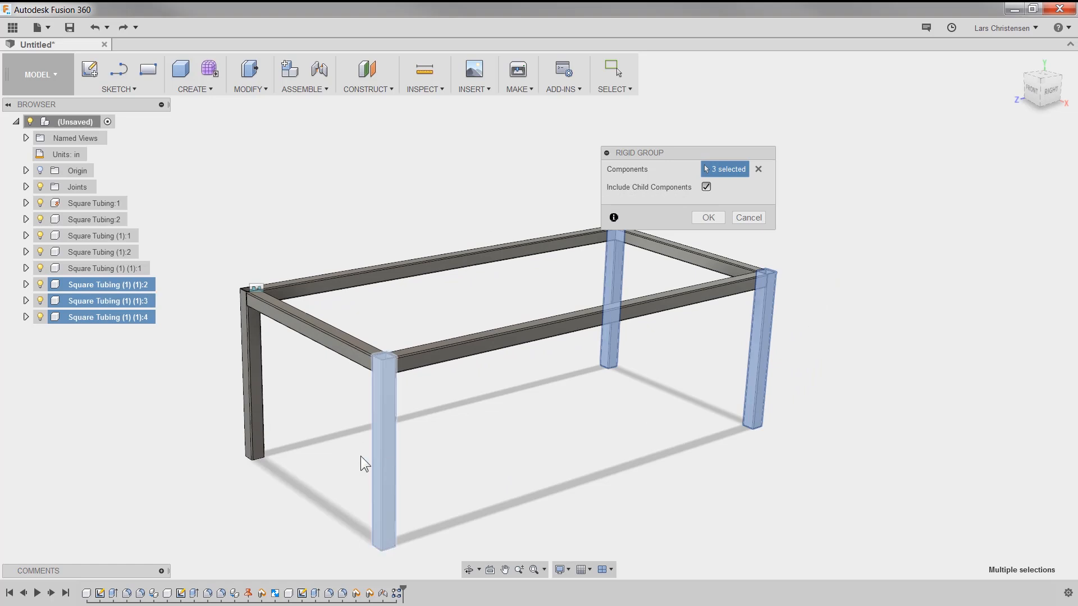
left_click(249, 391)
middle_click_drag(626, 352, 653, 336, "shift")
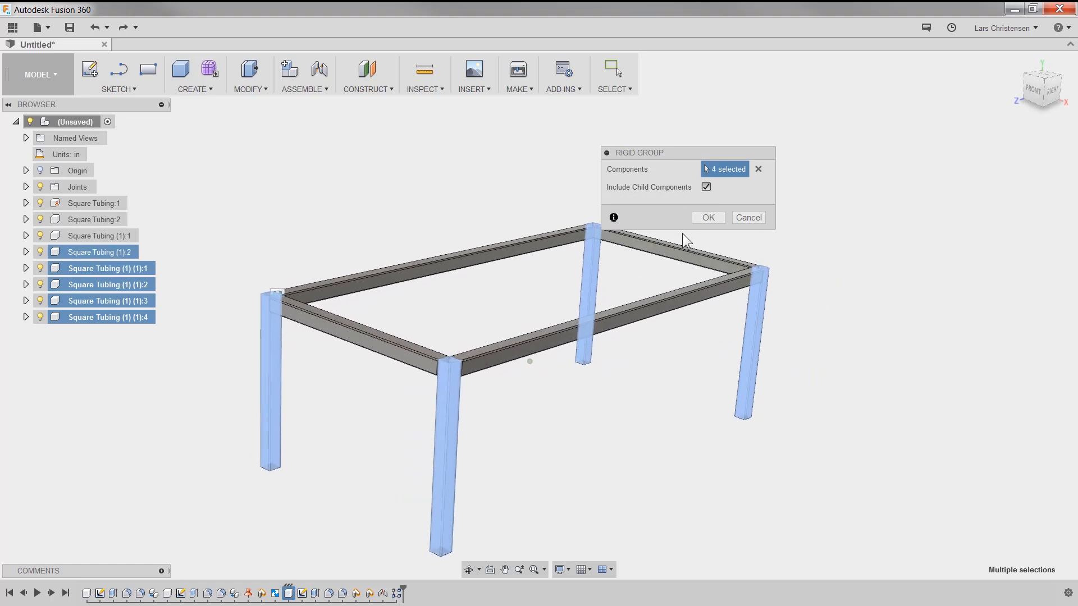
left_click(708, 218)
middle_click_drag(626, 210, 585, 217, "shift")
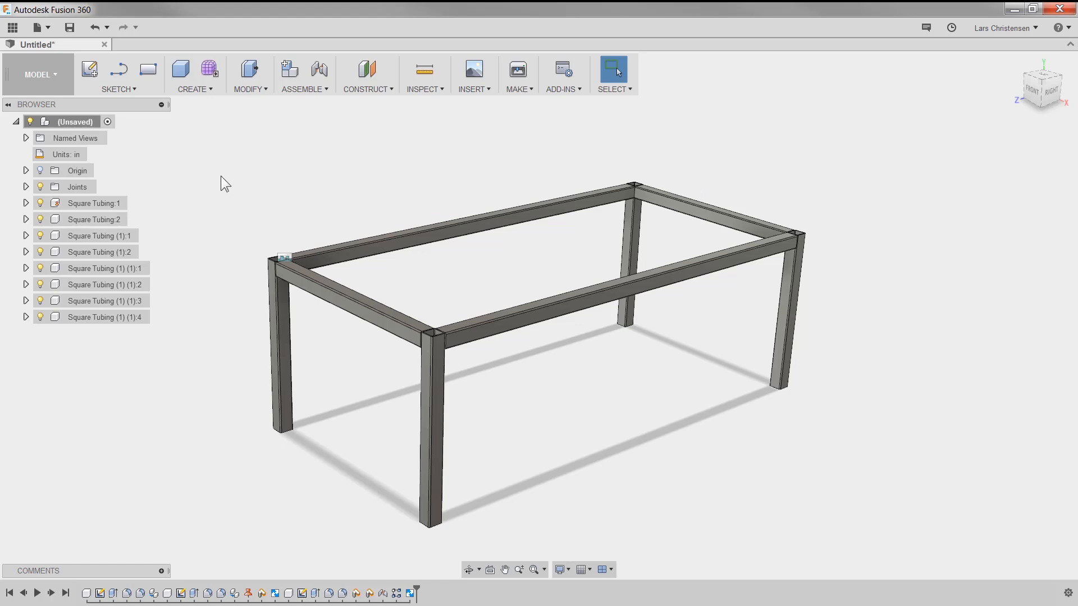
- Start a rectangular component pattern with the four horizontal tubes of the top frame as its objects
left_click(198, 90)
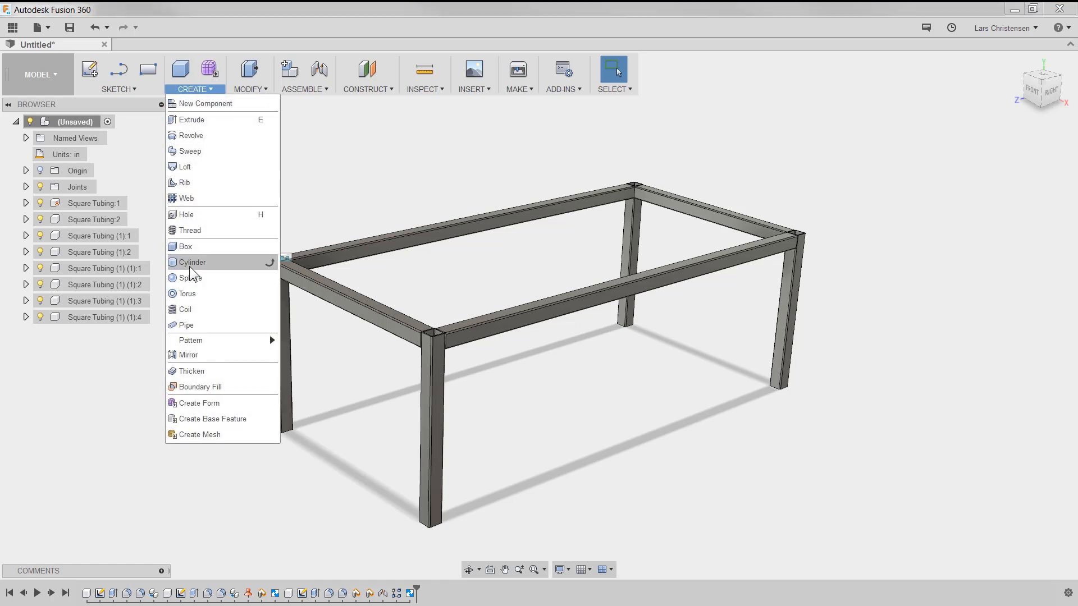
mouse_move(207, 342)
left_click(282, 346)
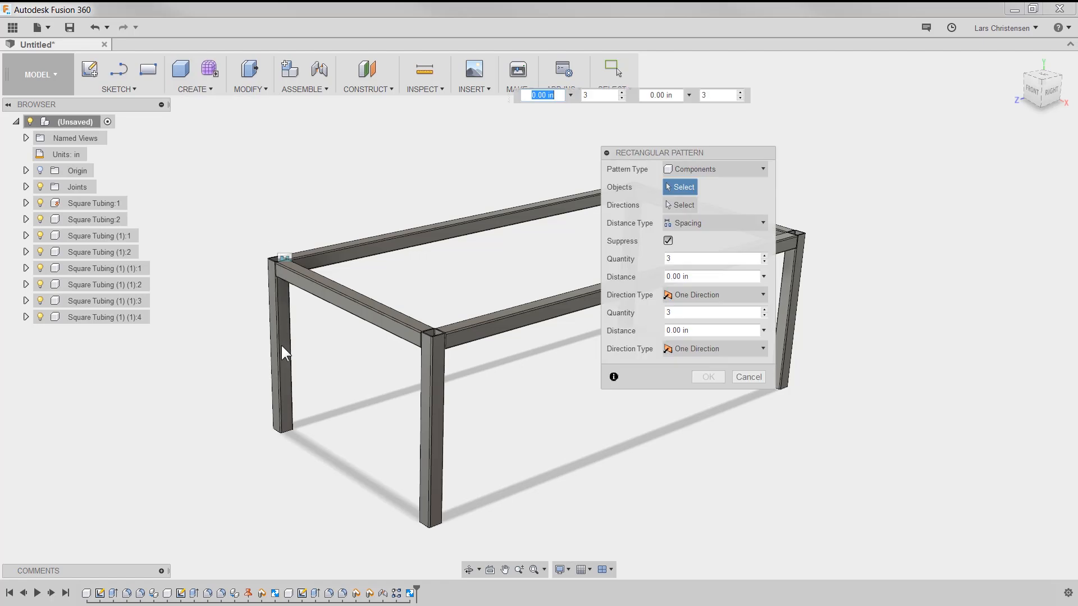
left_click(395, 240)
left_click(363, 306)
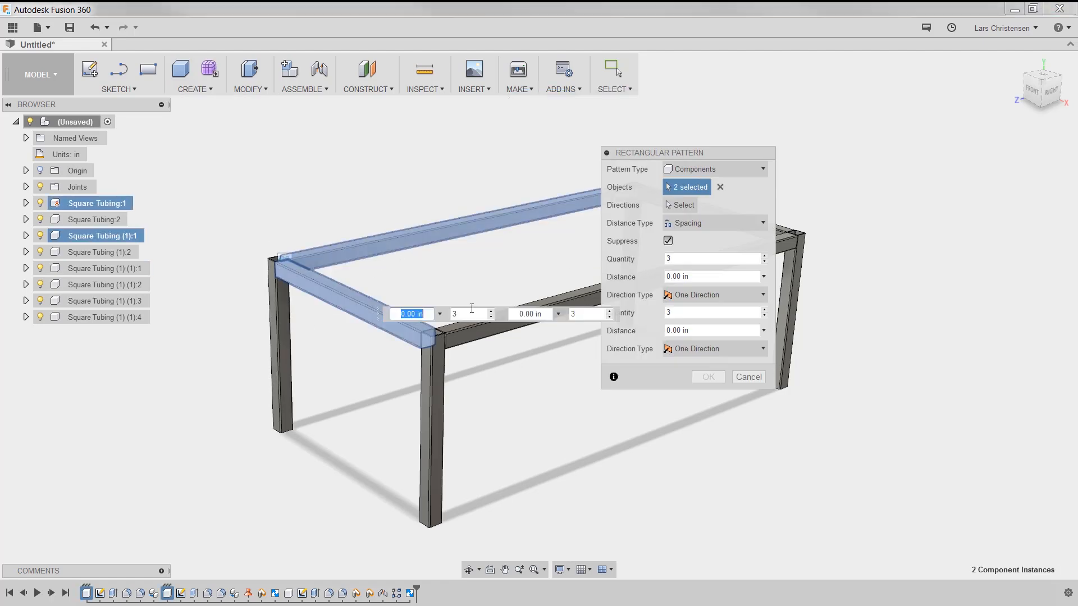
left_click(492, 335)
middle_click_drag(492, 335, 375, 354)
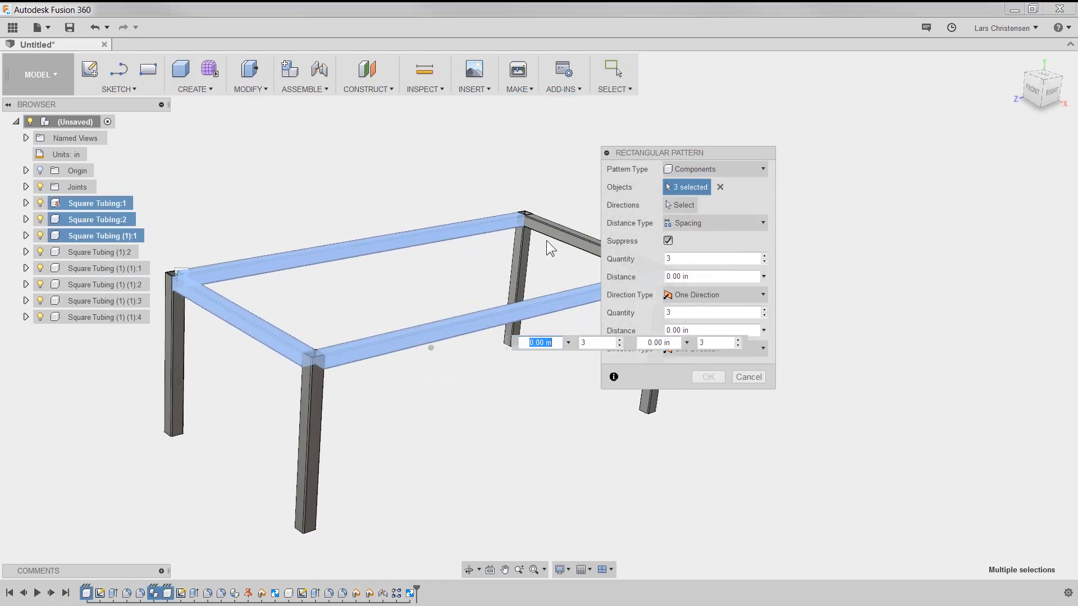
left_click(559, 237)
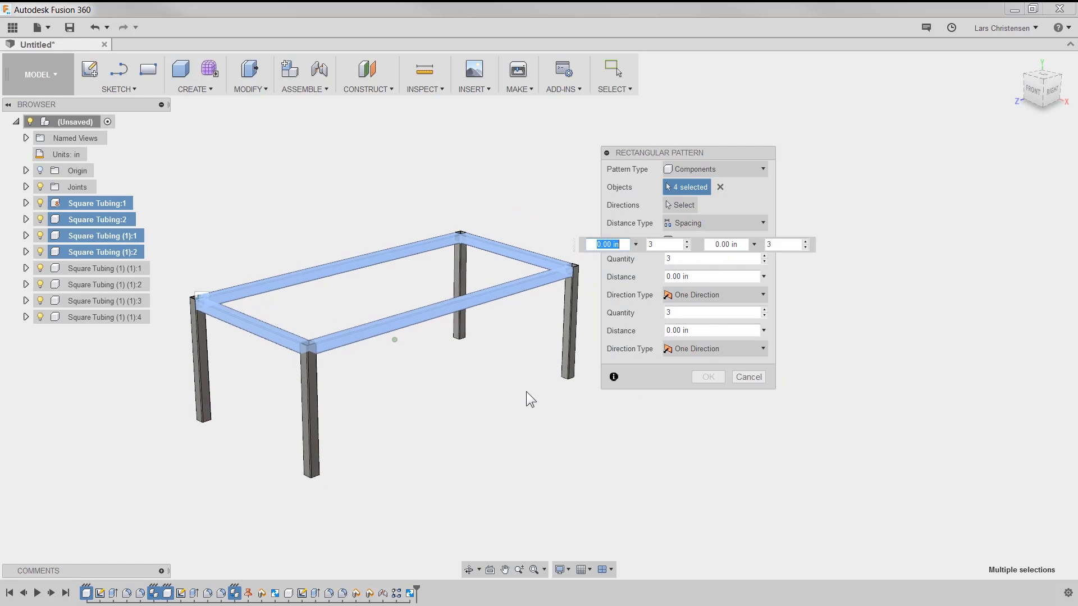
- Pattern the tubes down along a leg with a quantity of 2 and a distance of -25 in, and create the lower frame
left_click(682, 202)
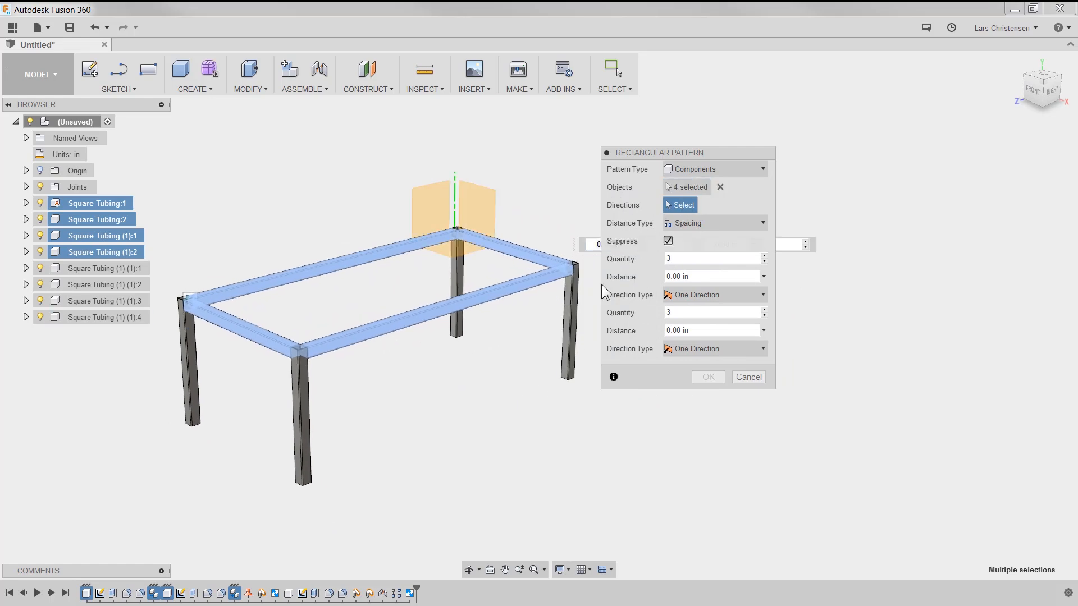
left_click(570, 337)
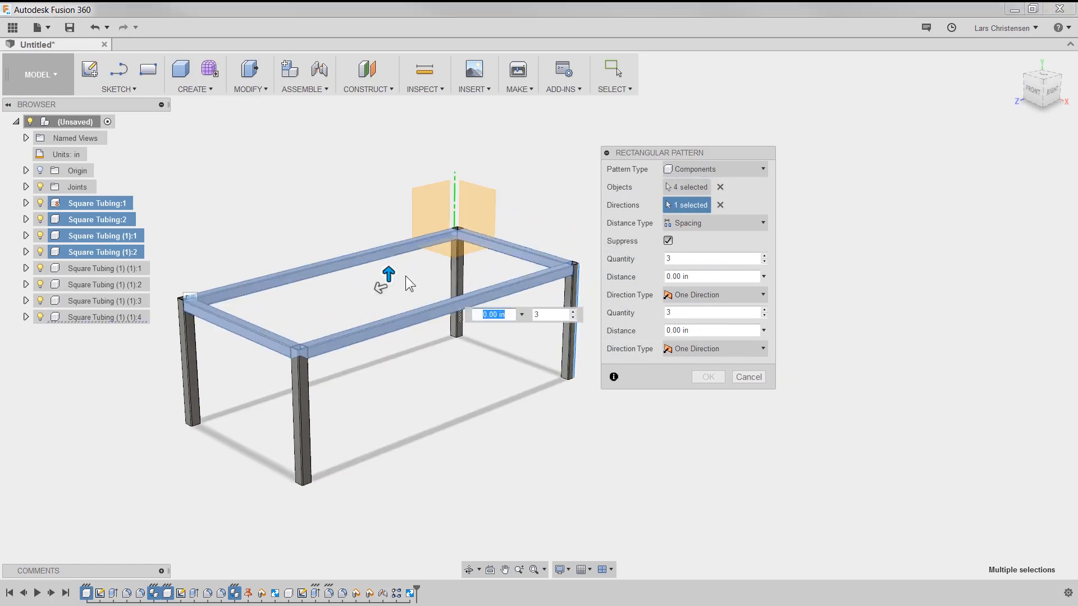
left_click_drag(387, 276, 389, 319)
left_click(670, 256)
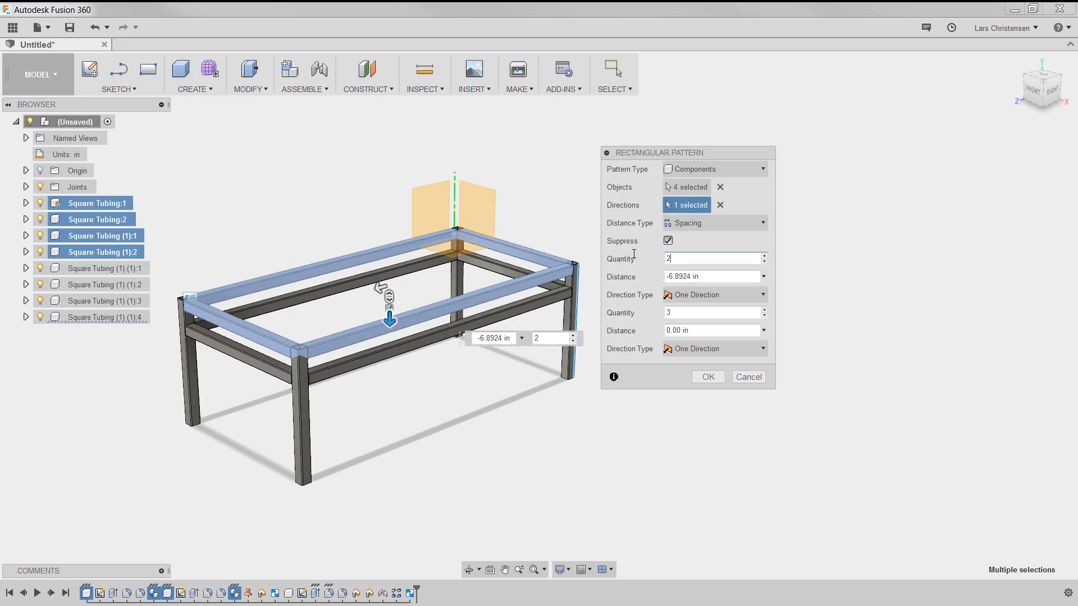
left_click_drag(686, 278, 652, 280)
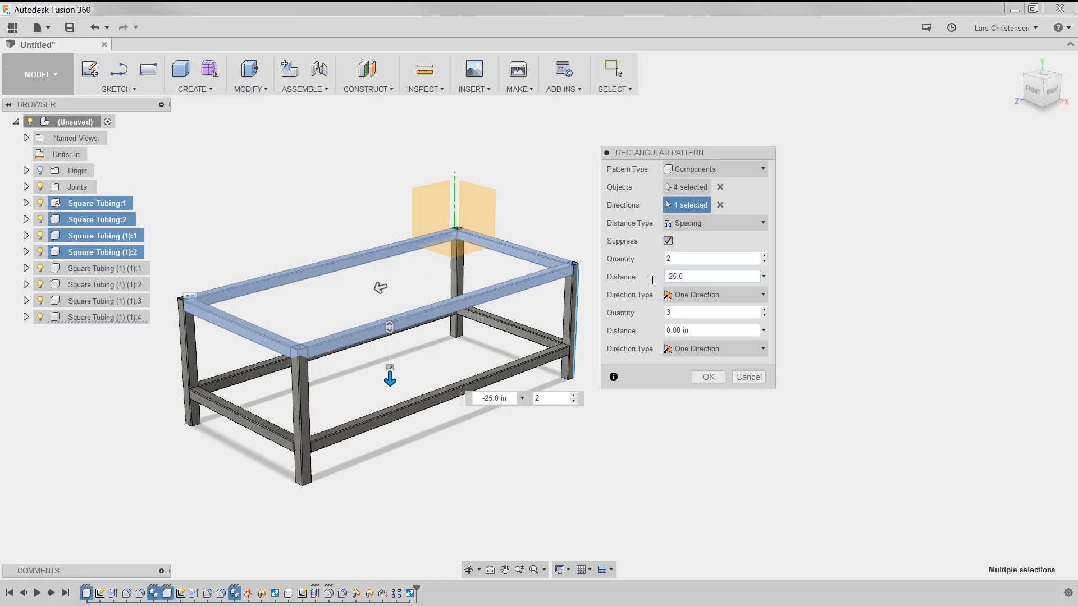
left_click(702, 374)
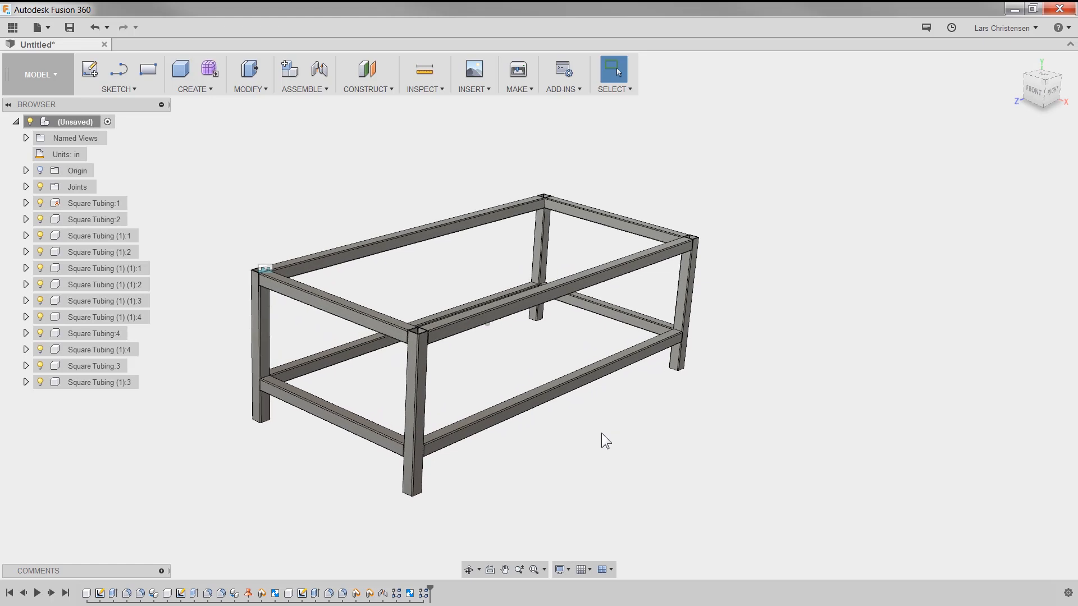
- Pull a long and a short lower tube away from the frame to test whether they are free, and undo the moves
left_click_drag(504, 401, 622, 434)
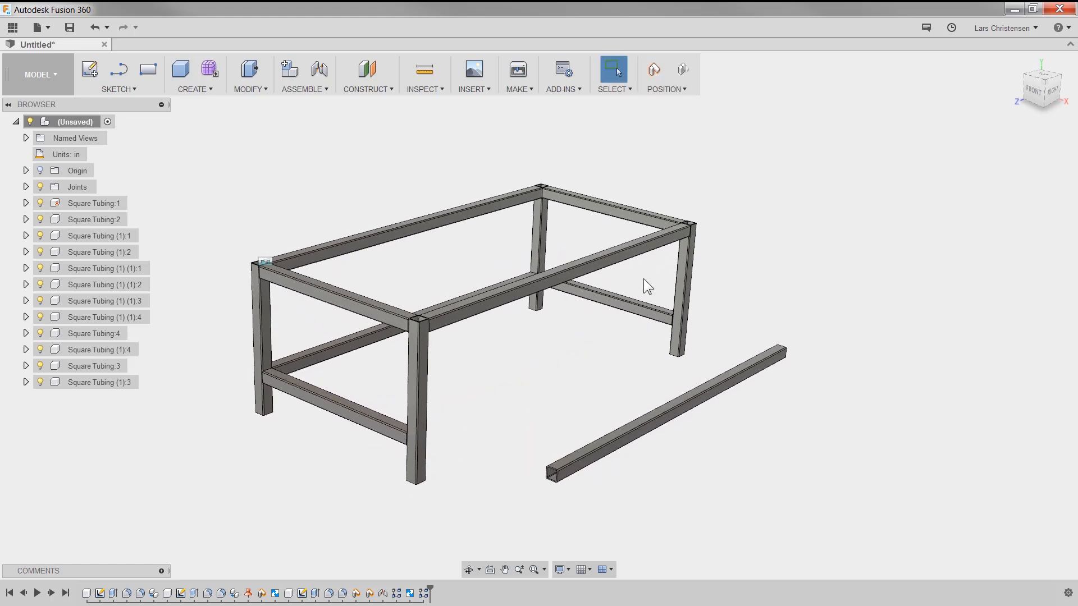
mouse_move(633, 300)
left_mouse_down()
mouse_move(657, 277)
mouse_move(642, 288)
left_mouse_up()
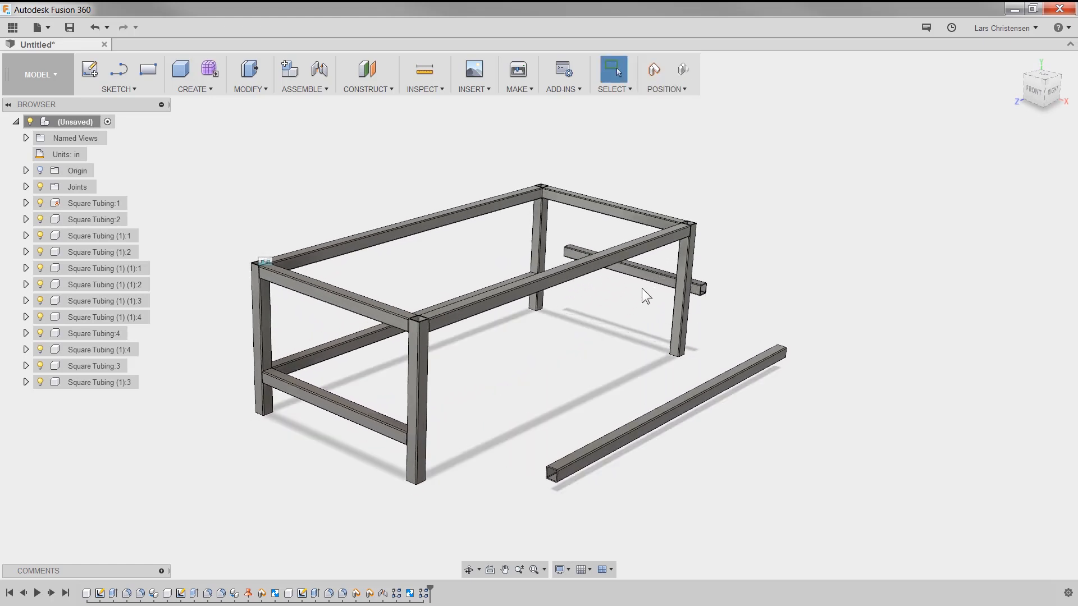
key("ctrl+z")
key("ctrl+z")
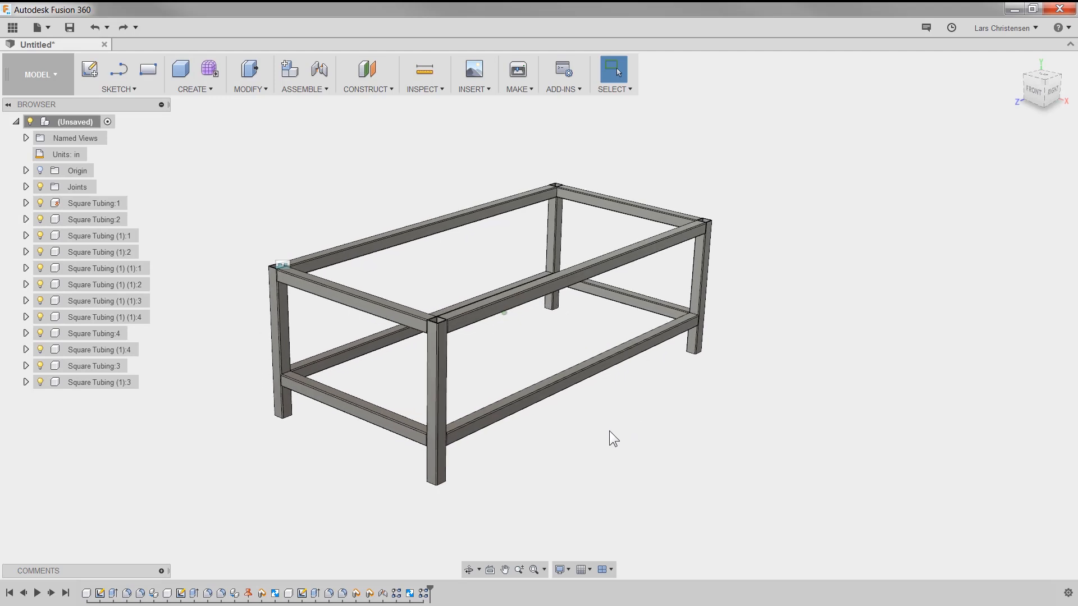
- Create a rigid group from the four lower horizontal tubes
left_click(304, 89)
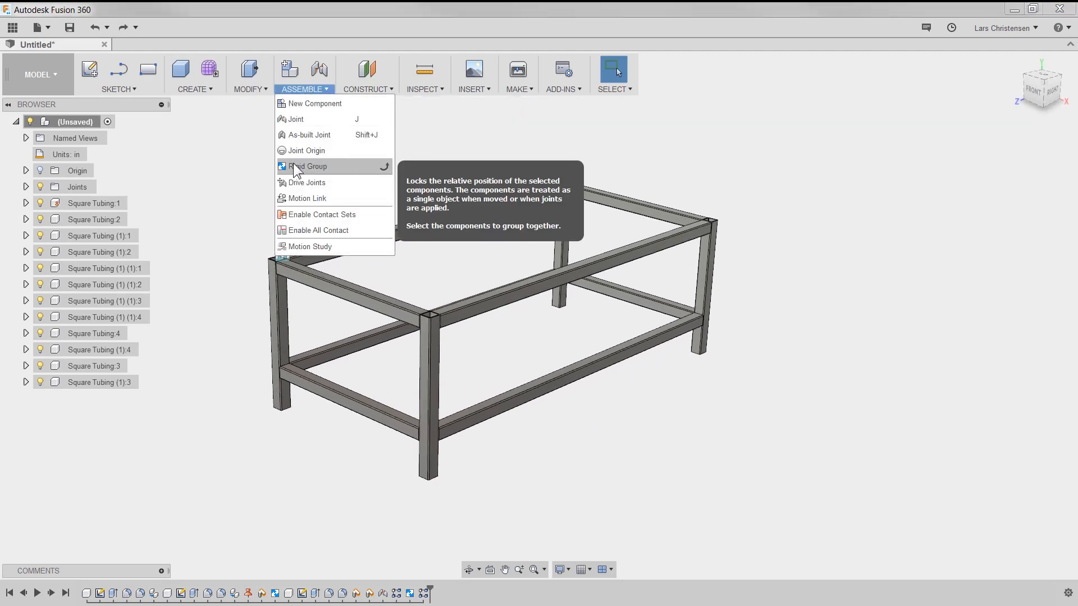
left_click(306, 164)
left_click(317, 388)
left_click(329, 340)
left_click(510, 396)
left_click(628, 293)
left_click(708, 218)
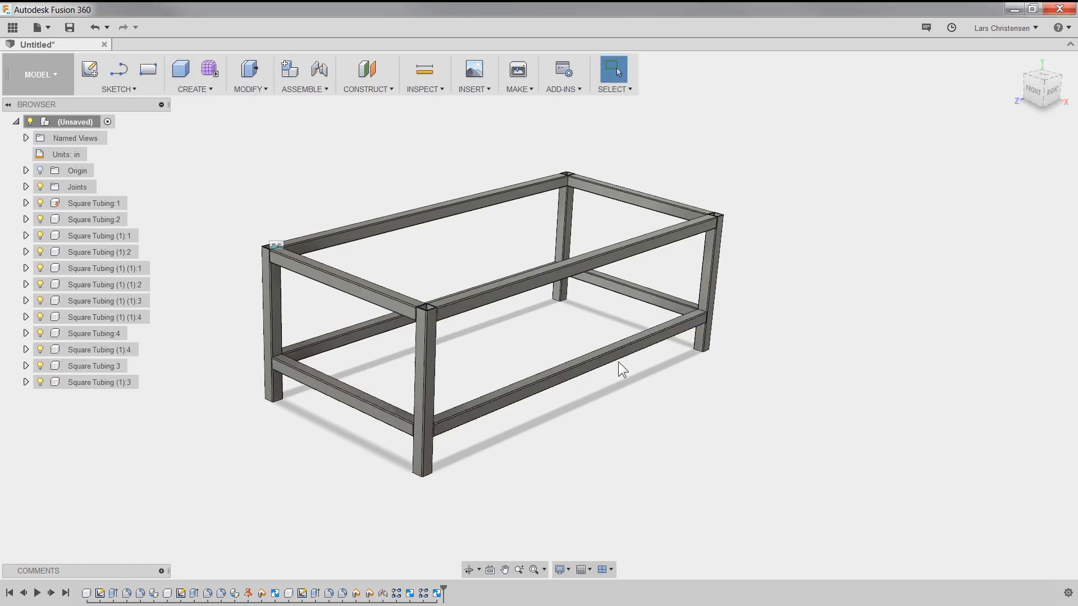
- Pull the lower tube group to test it, undo the move, and add one corner leg to its rigid group
left_click_drag(626, 359, 955, 380)
key("ctrl+z")
right_click(438, 595)
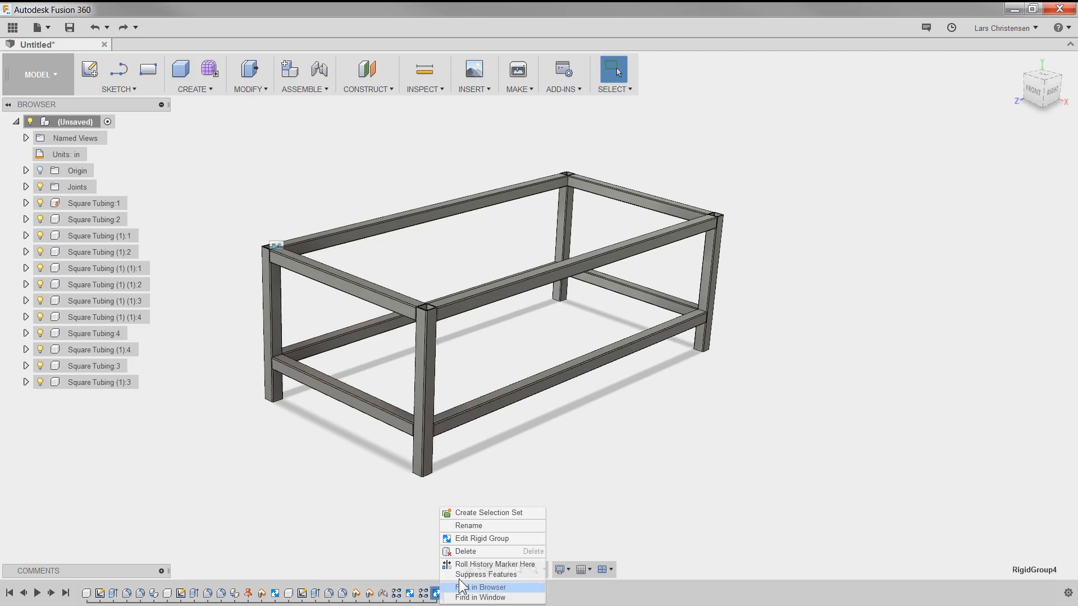
left_click(491, 537)
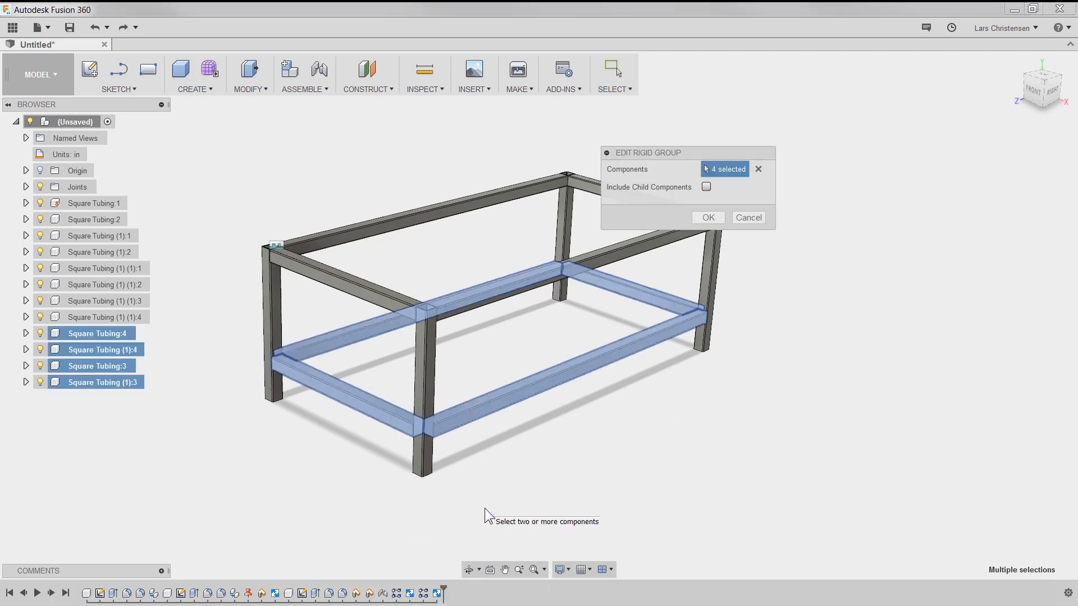
left_click(280, 305)
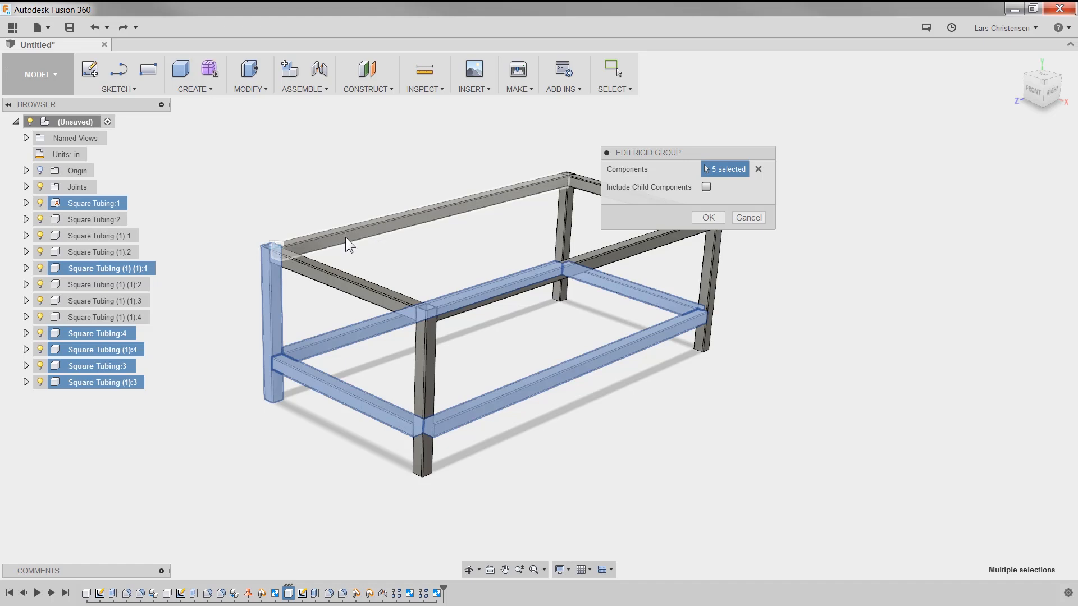
left_click(709, 218)
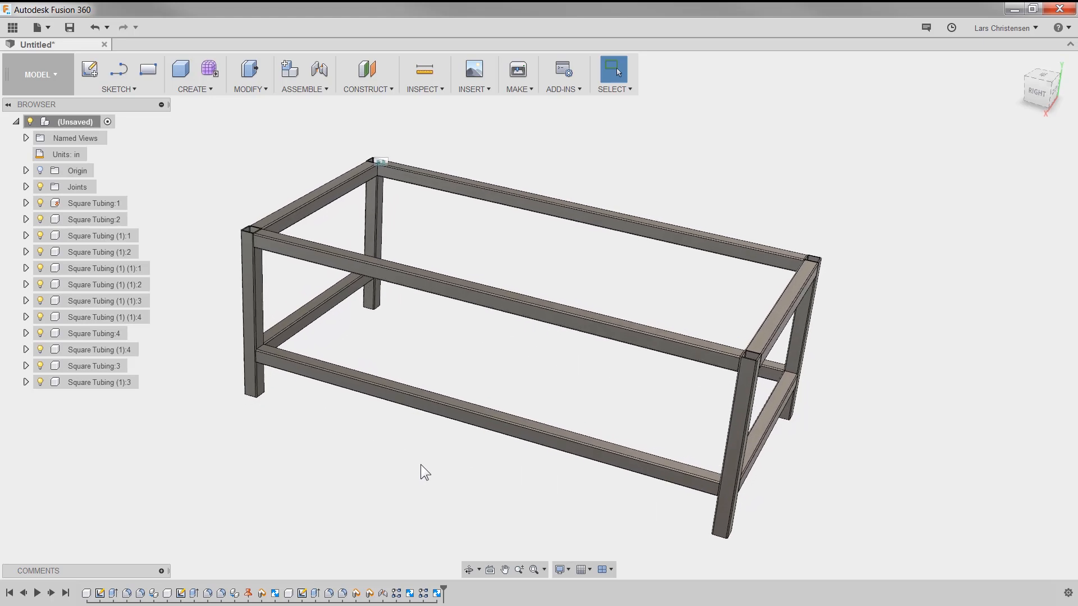
right_click(227, 155)
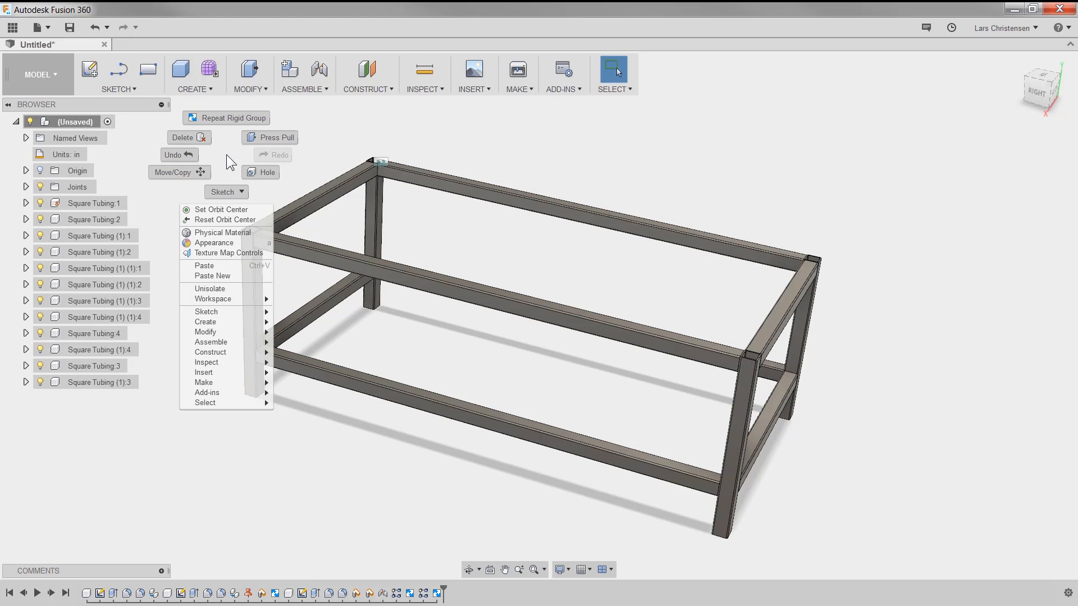
left_click(190, 171)
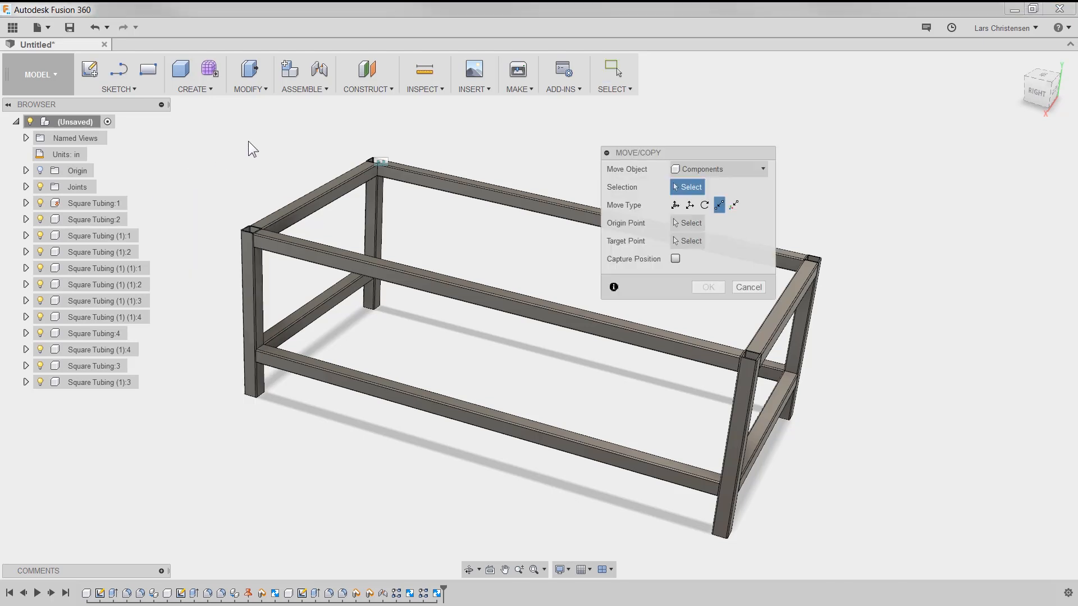
left_click(313, 200)
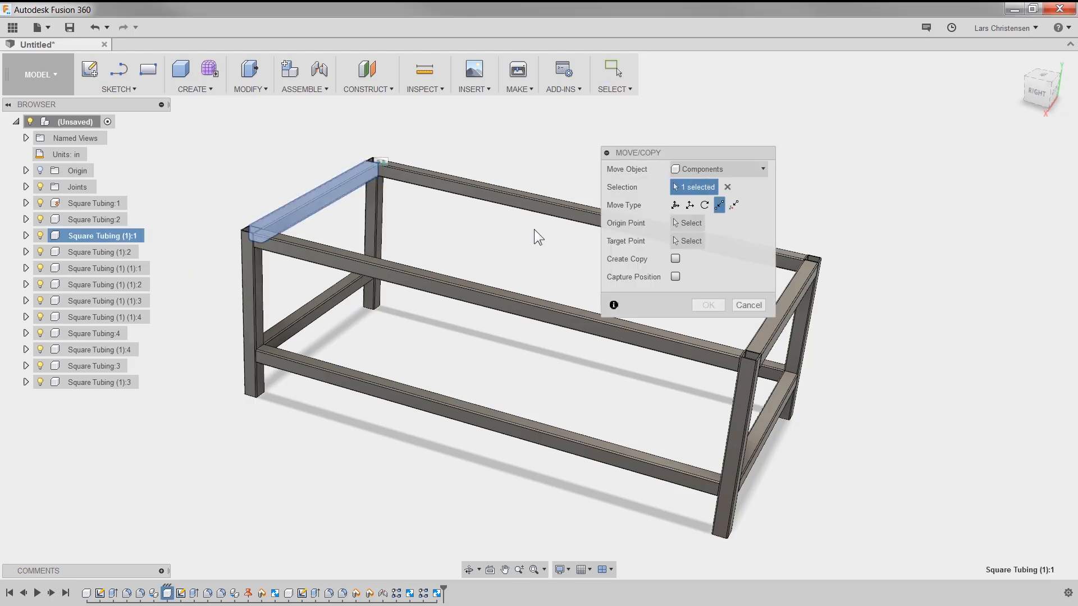
left_click(675, 205)
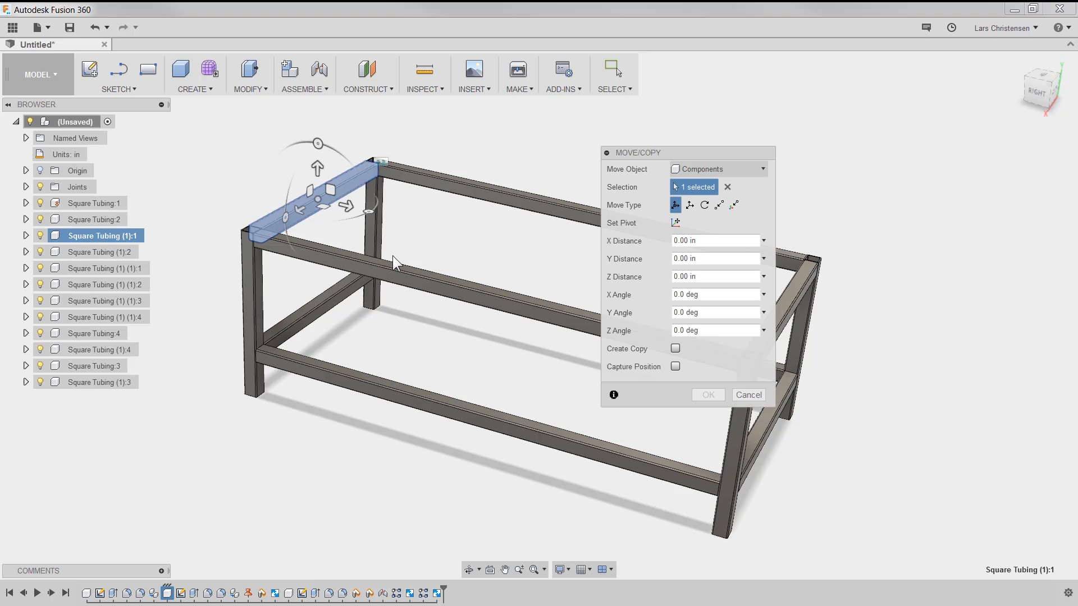
left_click_drag(348, 208, 409, 232)
left_click_drag(410, 233, 409, 233)
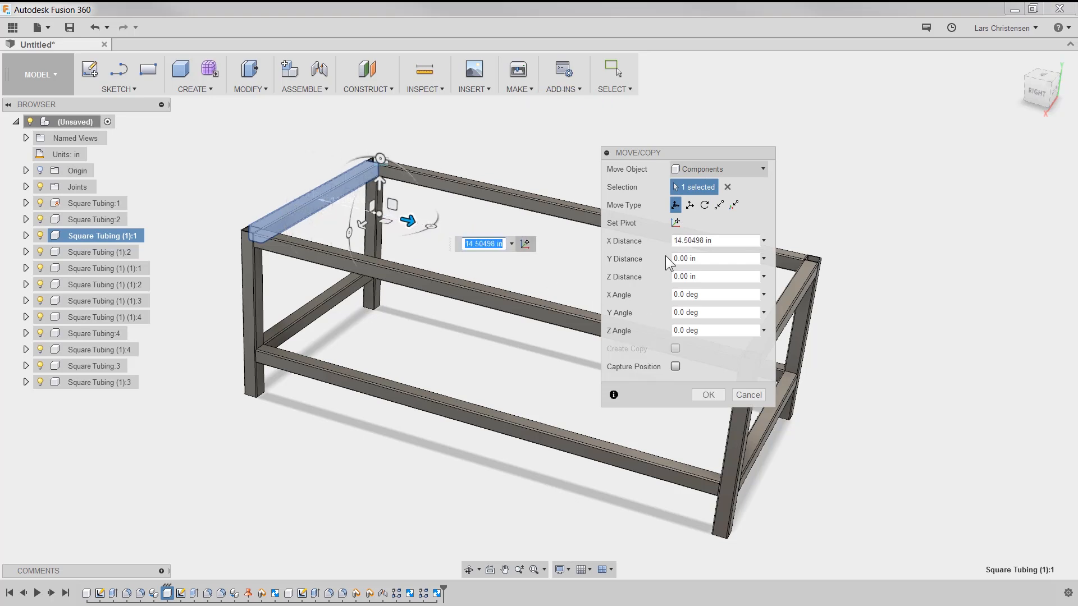
left_click(755, 395)
- Copy the short top end tube and move the copy 4 ft in X along the frame as a crossbar
right_click(716, 167)
left_click(683, 187)
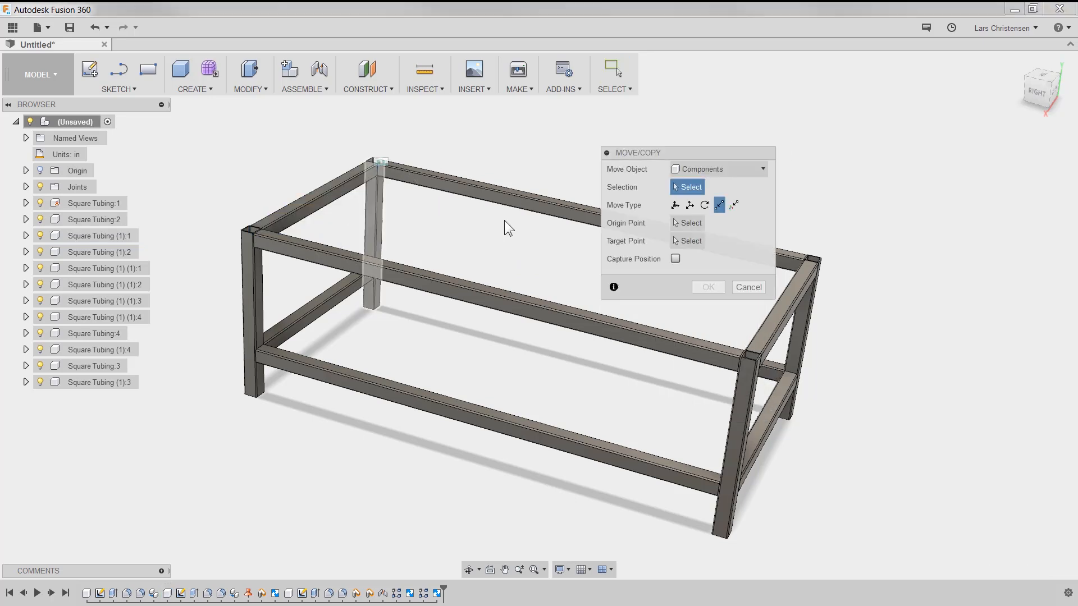
left_click(324, 202)
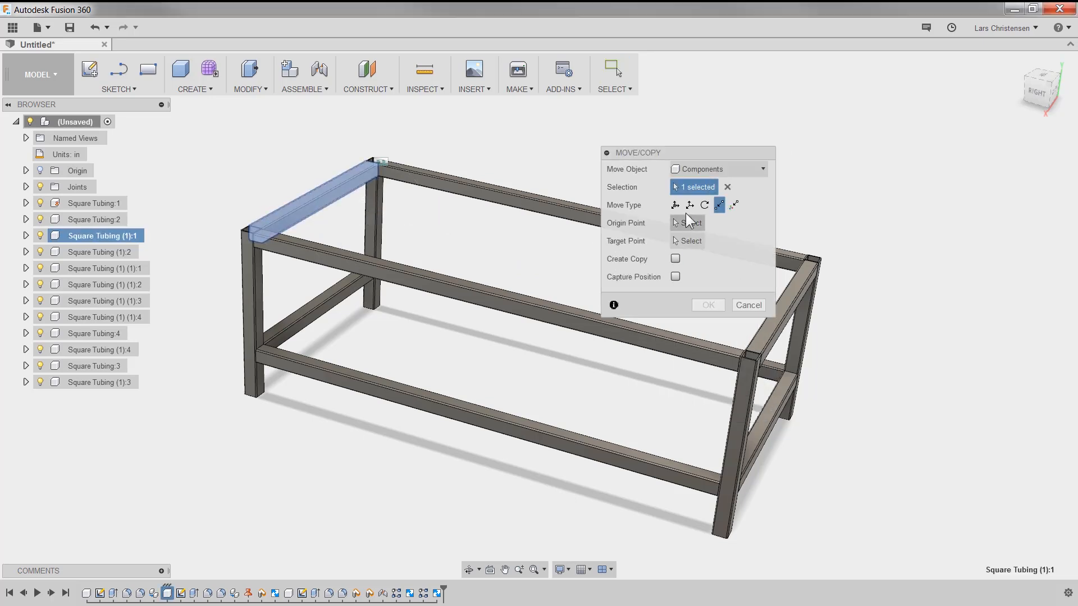
left_click(676, 259)
left_click(676, 206)
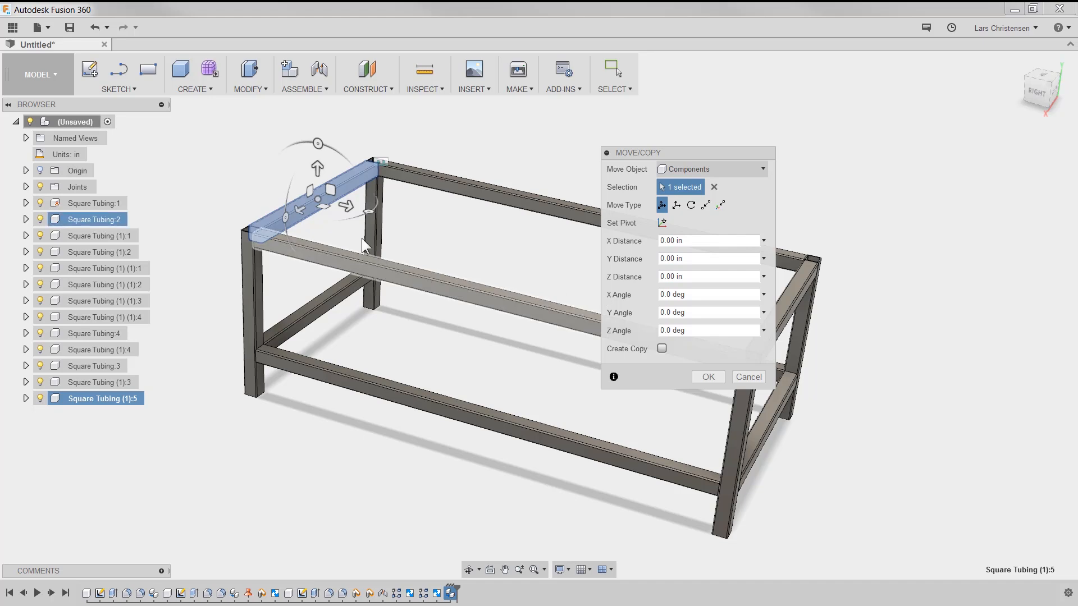
left_click_drag(348, 209, 454, 232)
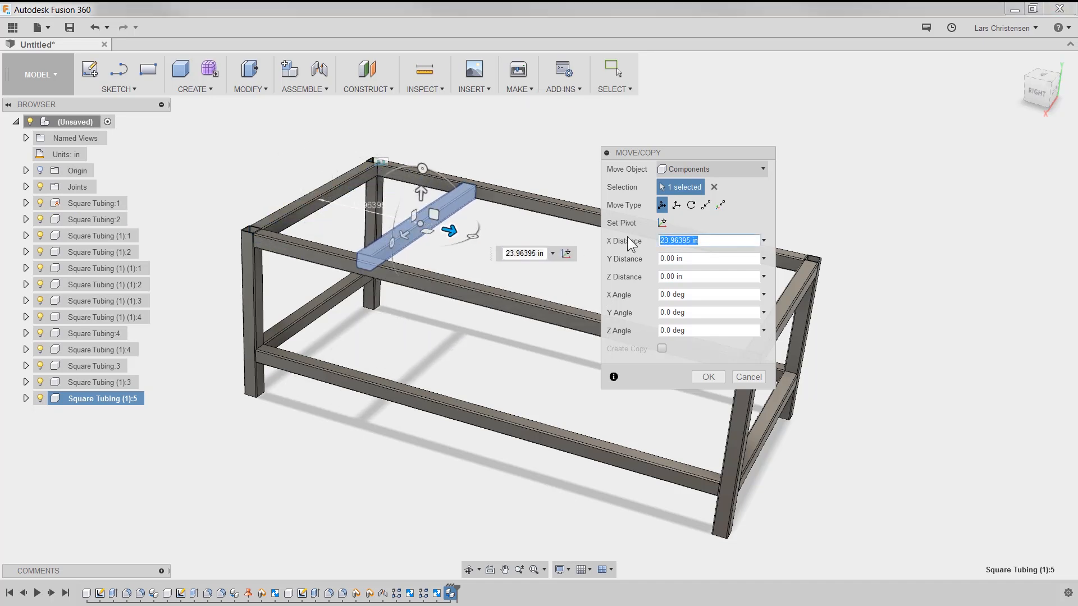
type("4ft")
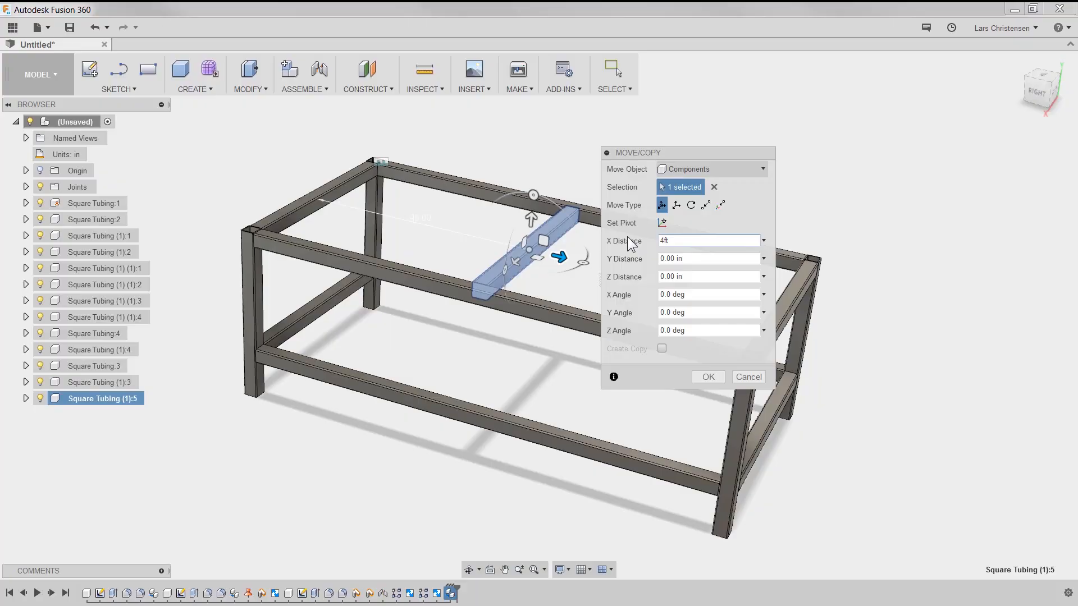
key("Return")
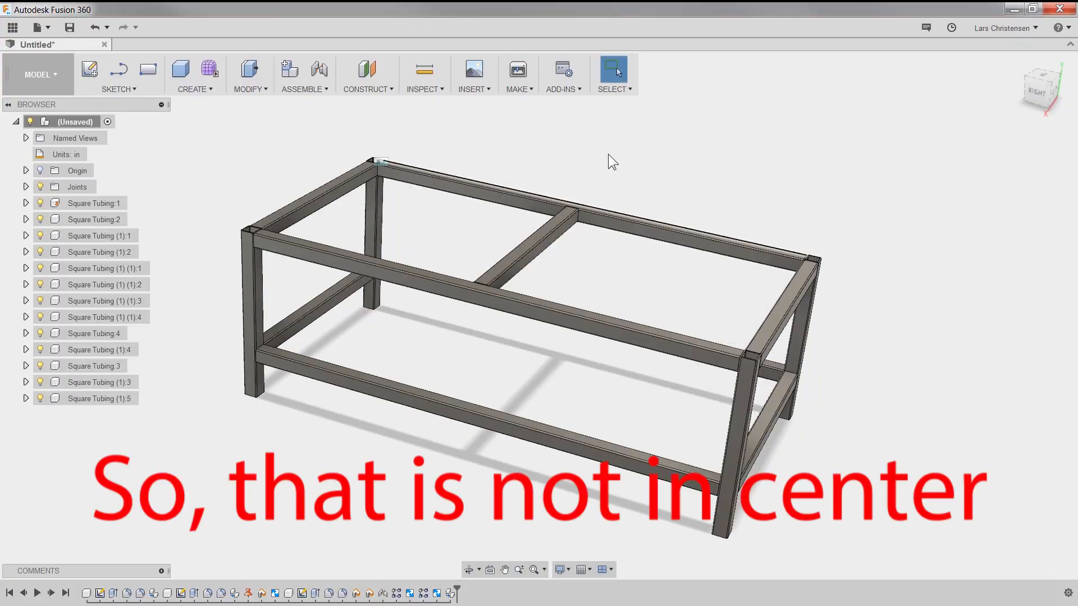
- Copy the middle top crossbar and move the copy -25 in in X, down to the lower rails
right_click(648, 145)
left_click(621, 165)
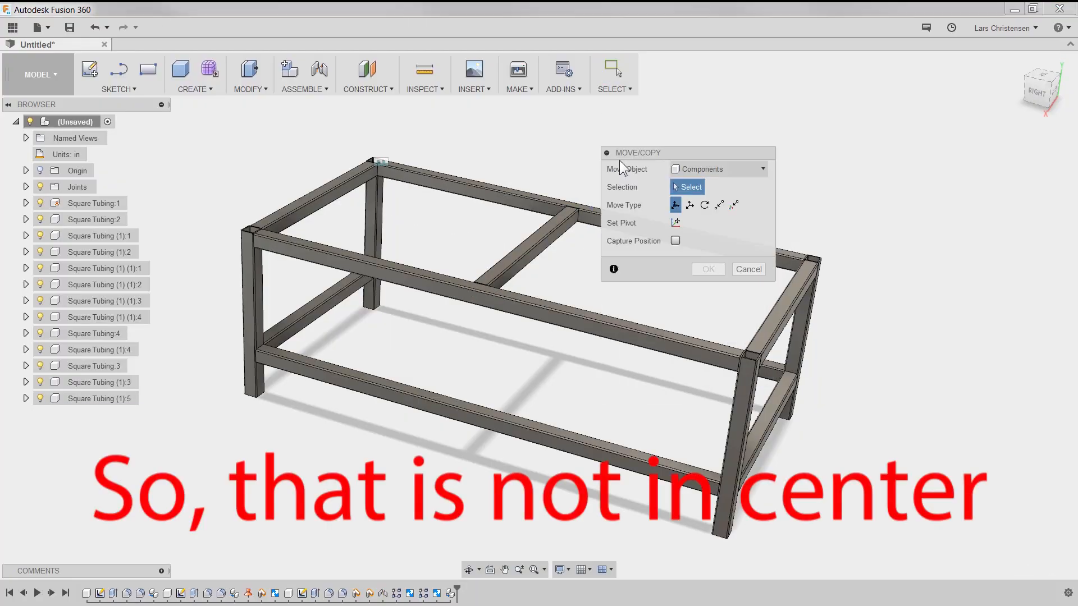
left_click(541, 247)
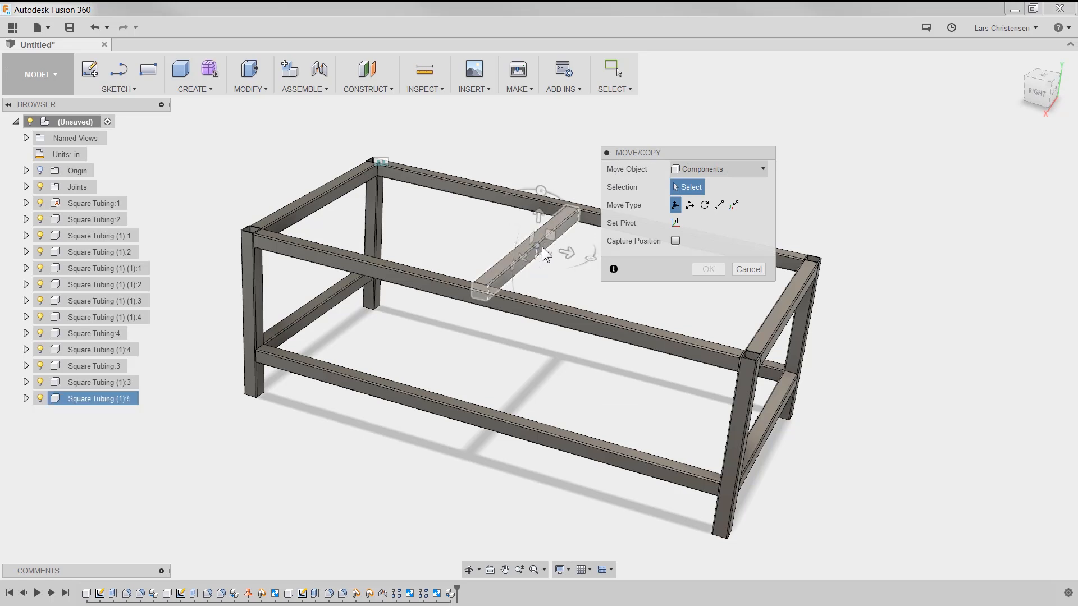
left_click(541, 248)
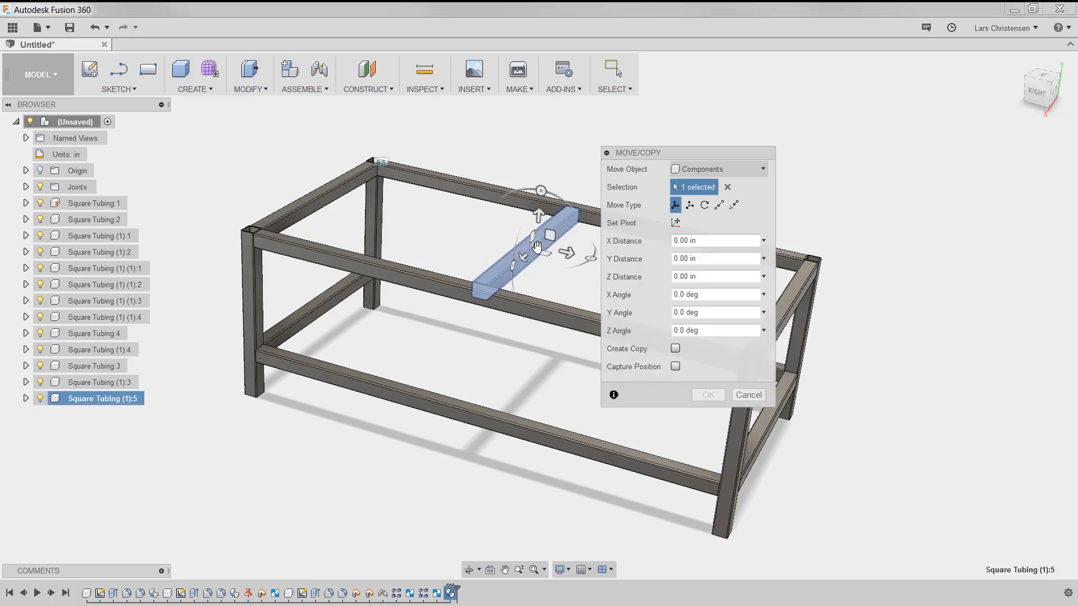
left_click(675, 348)
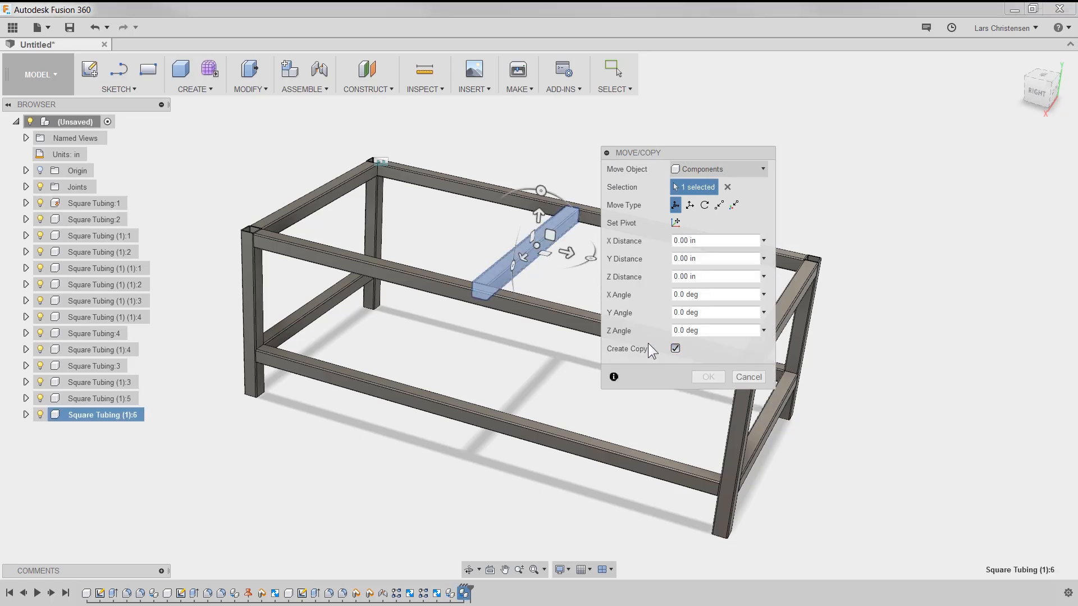
left_click_drag(538, 216, 537, 247)
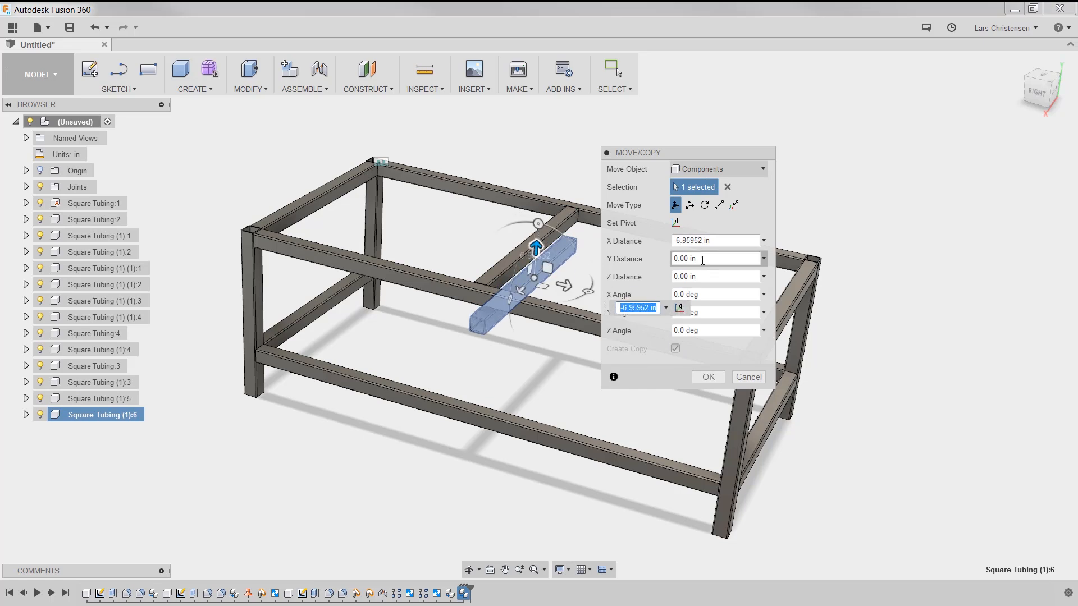
left_click_drag(723, 240, 656, 239)
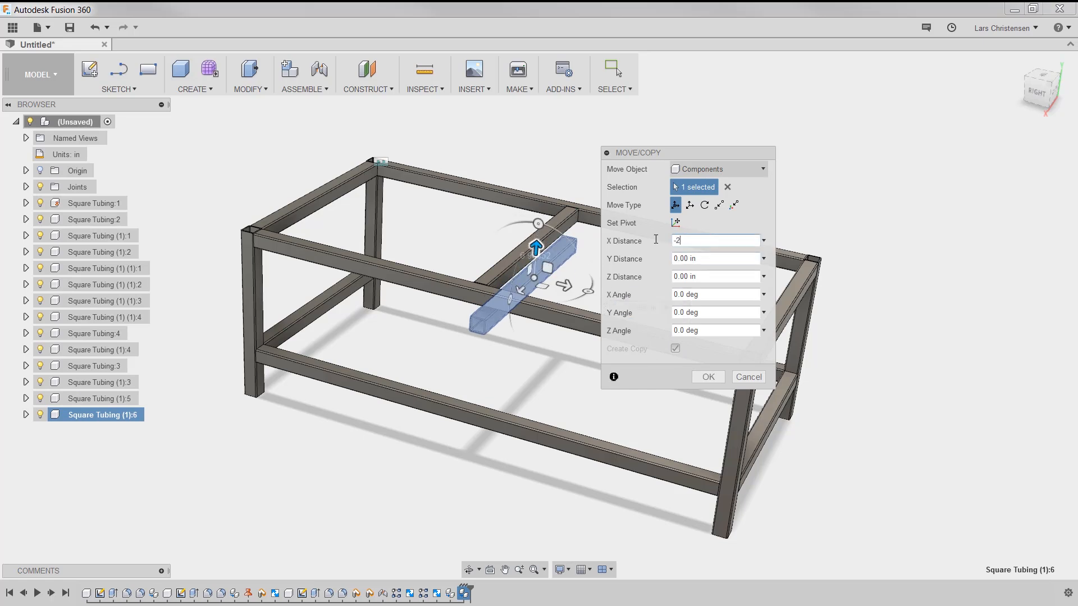
type("-25")
key("Return")
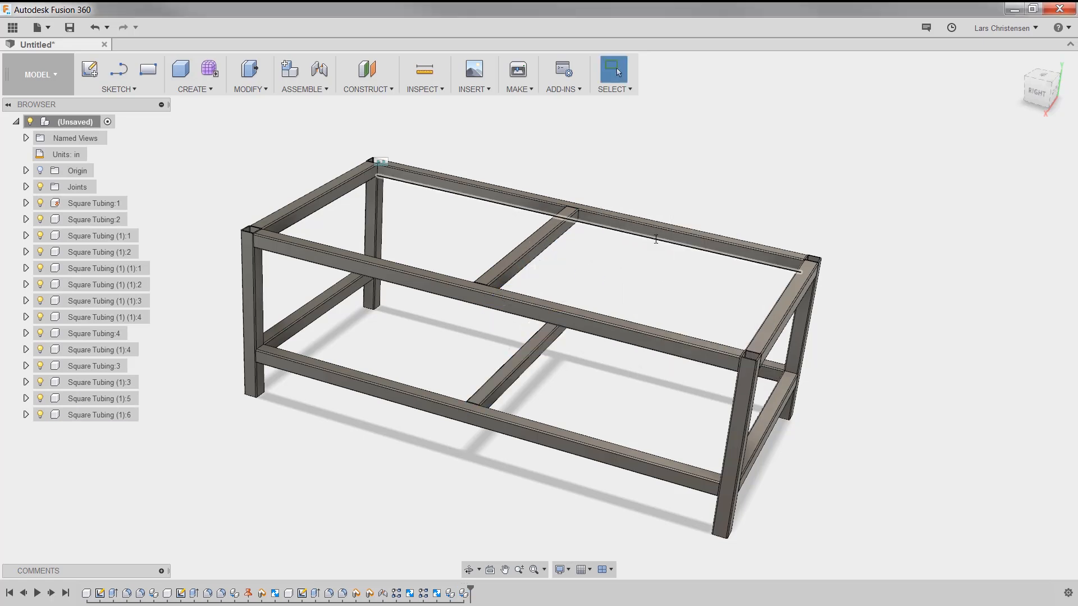
- Paste an independent new copy of the lower crossbar into the assembly and move it about 80 in in Z, clear of the frame
middle_click_drag(618, 137, 510, 280, "shift")
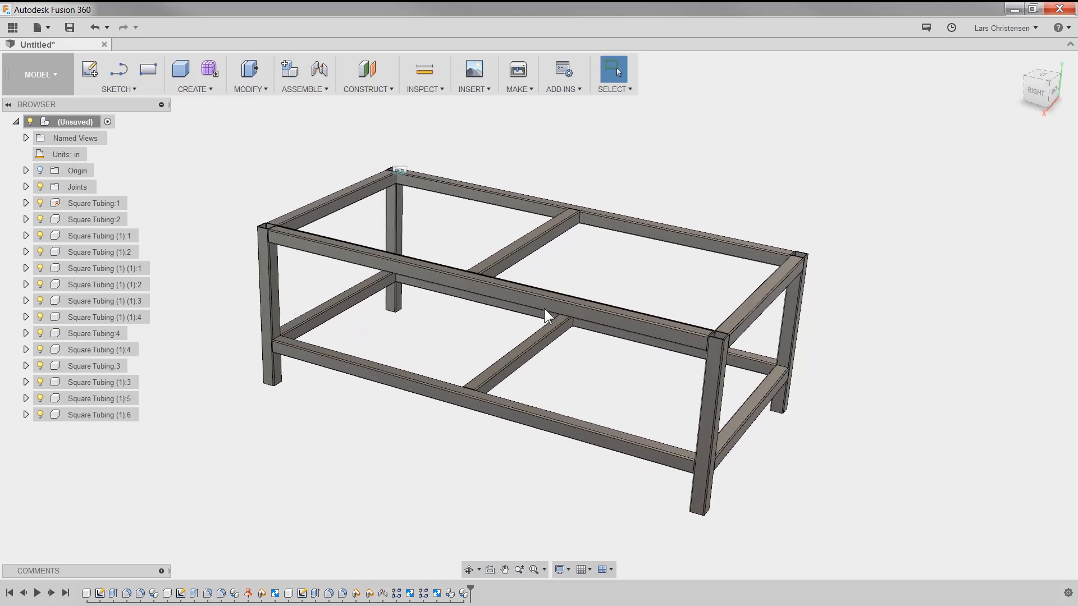
middle_click_drag(506, 378, 306, 432, "shift")
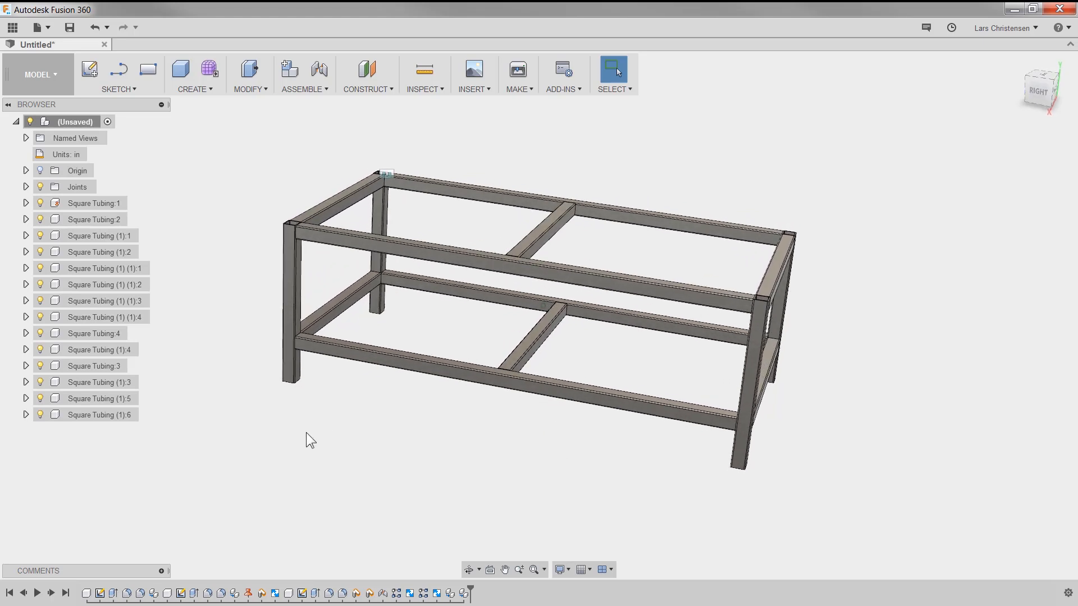
left_click(106, 417)
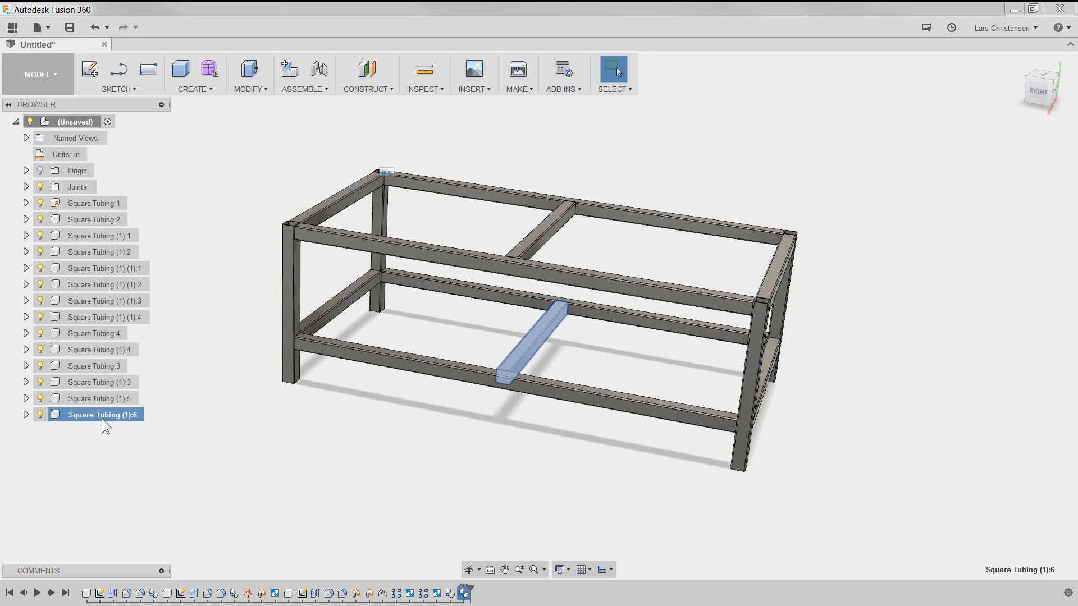
right_click(104, 417)
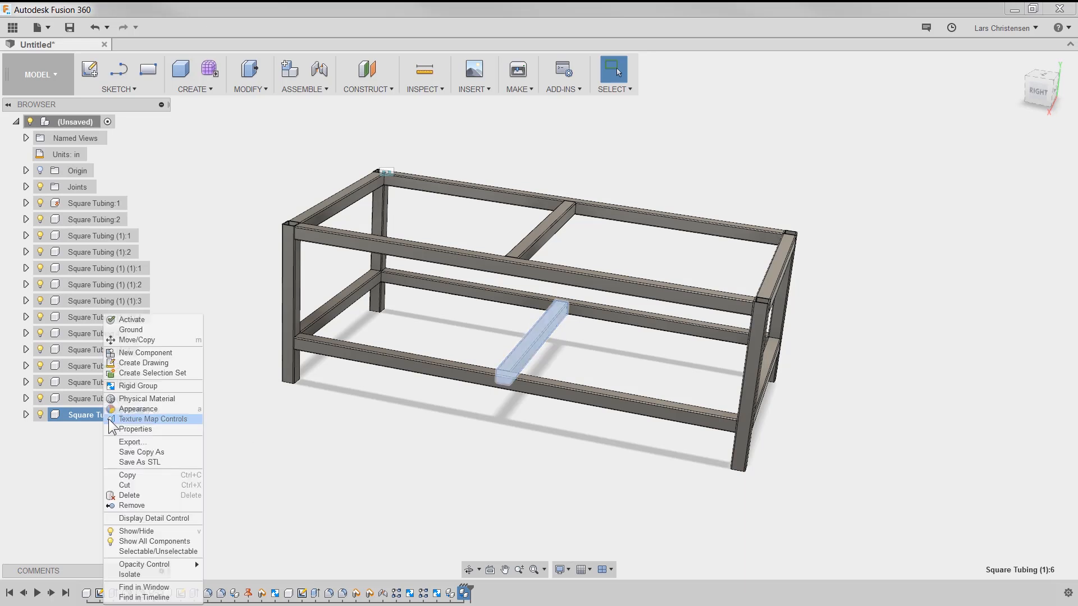
left_click(127, 476)
left_click(81, 123)
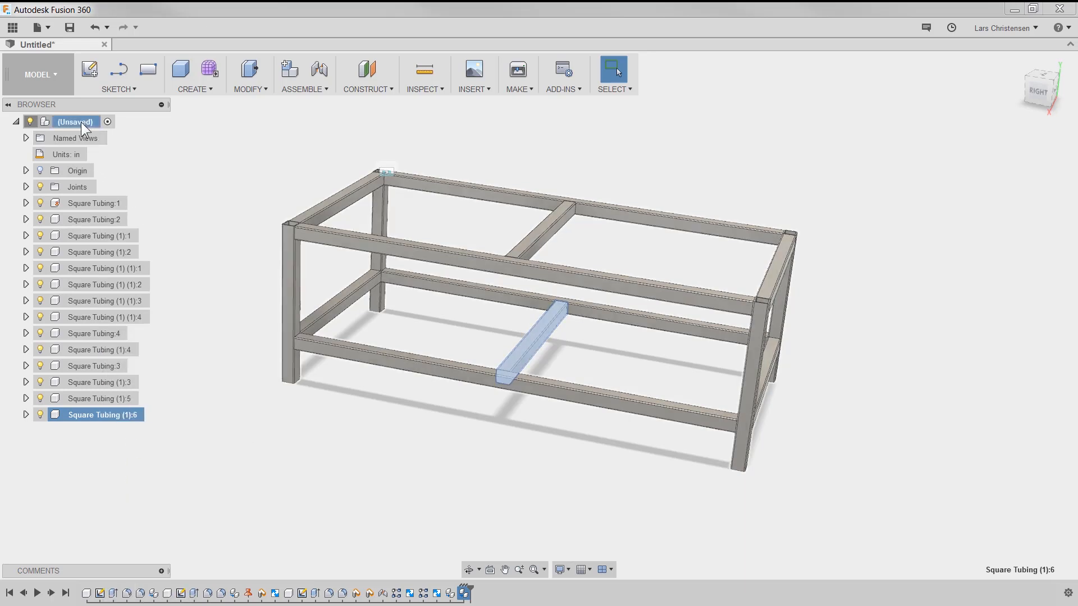
right_click(80, 122)
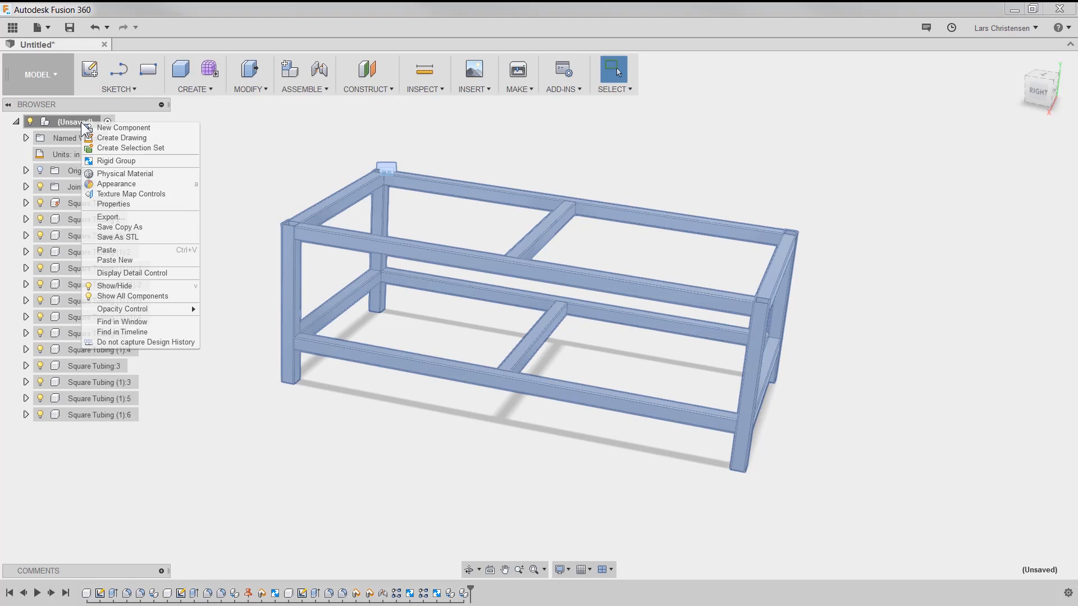
left_click(108, 258)
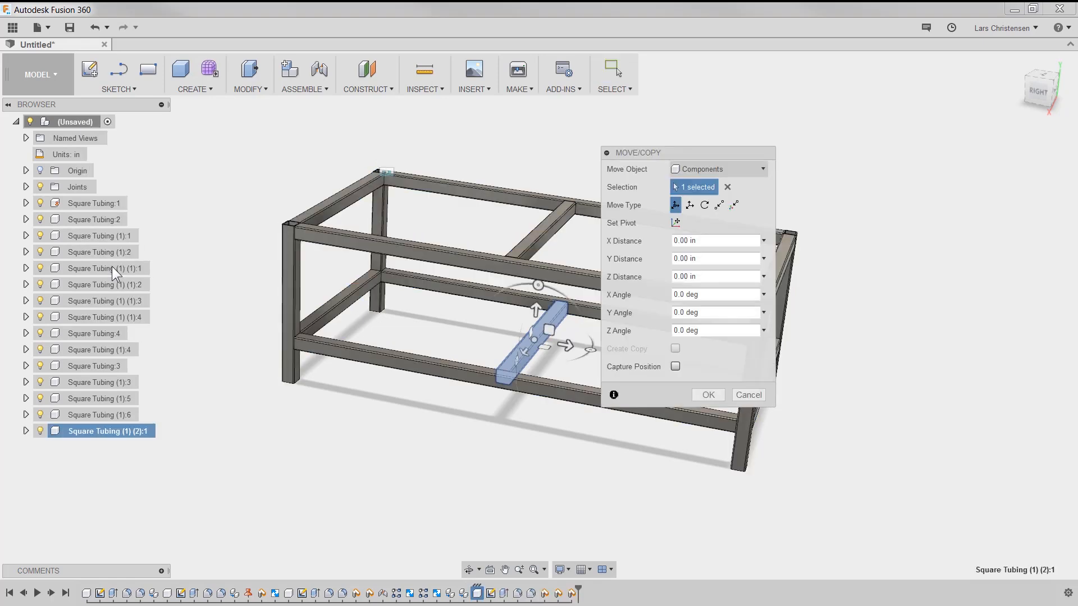
left_click_drag(527, 352, 346, 491)
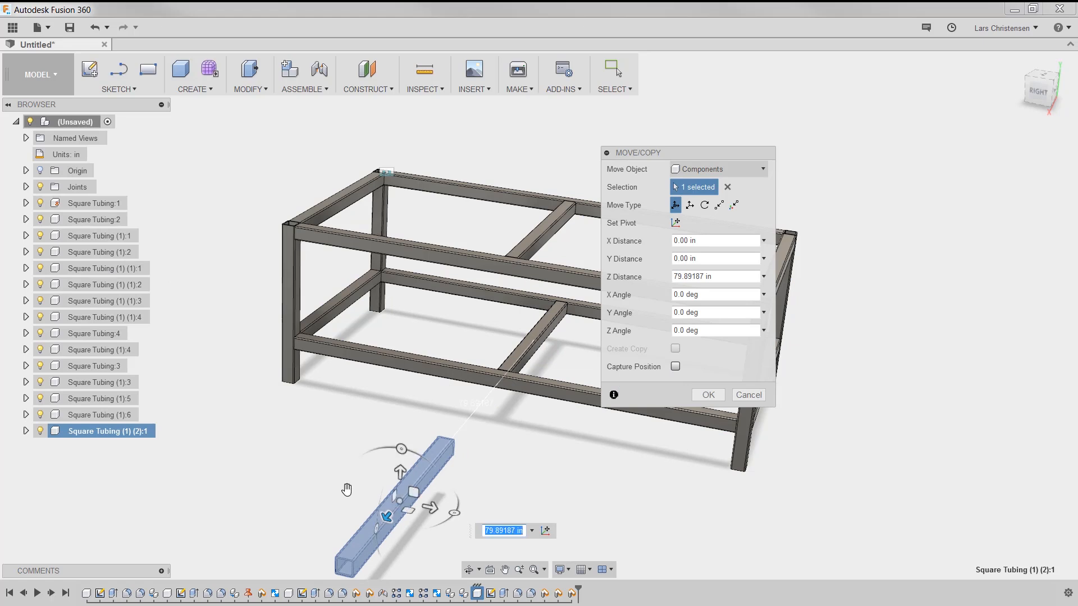
left_click(708, 395)
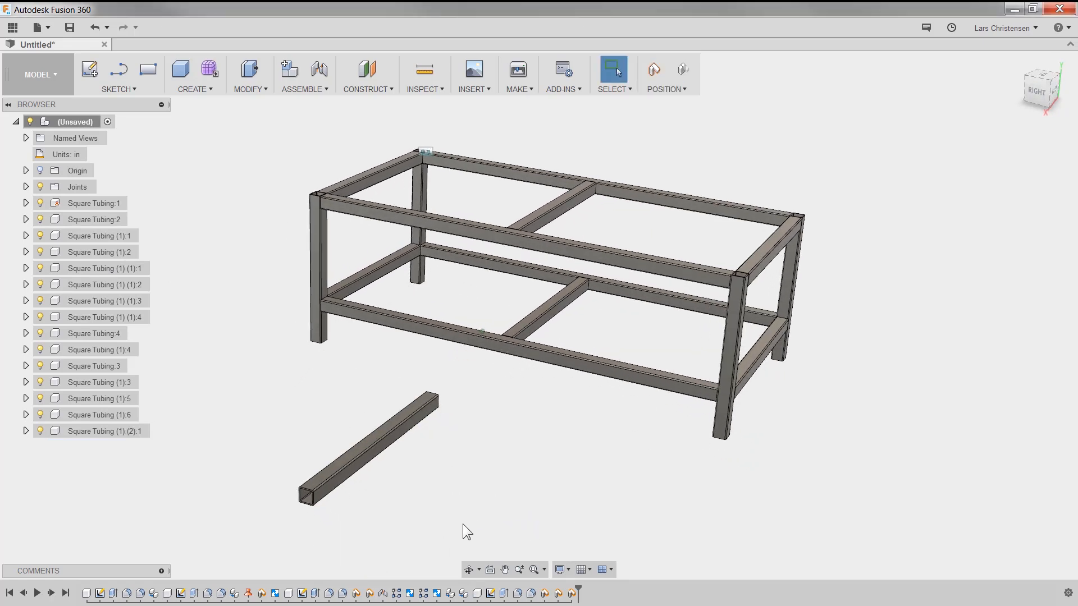
- Shorten the separate tube by editing its extrusion distance, and reactivate the whole assembly
left_click(156, 430)
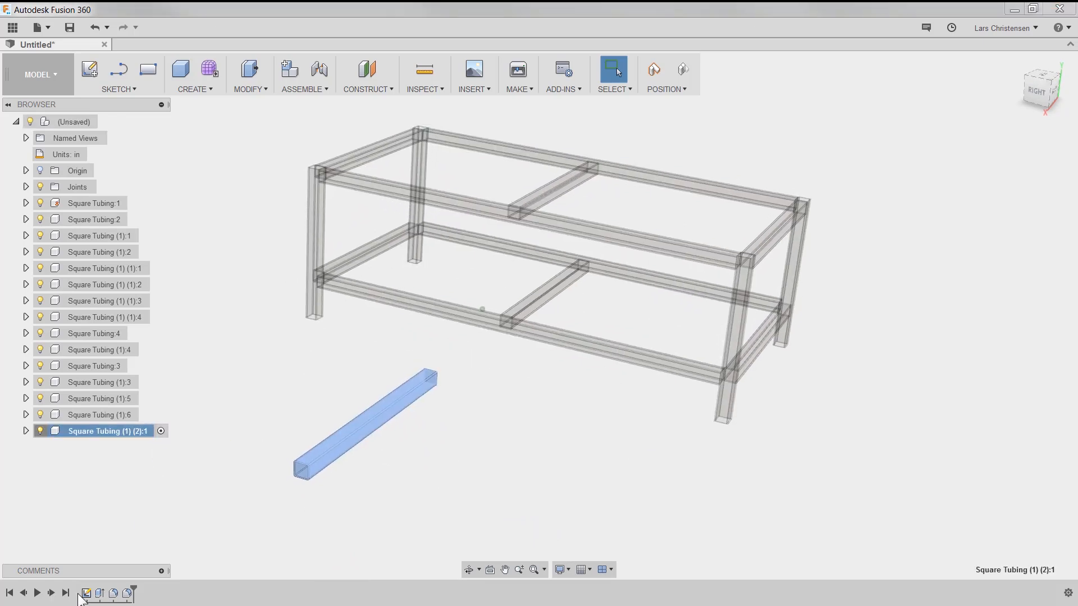
right_click(99, 594)
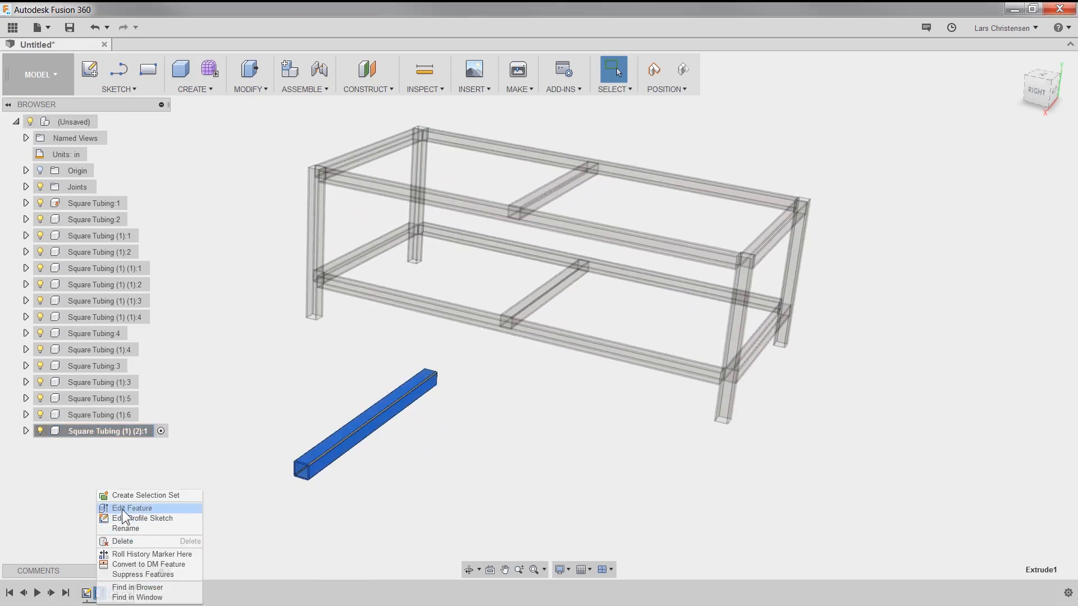
left_click(115, 507)
key("Return")
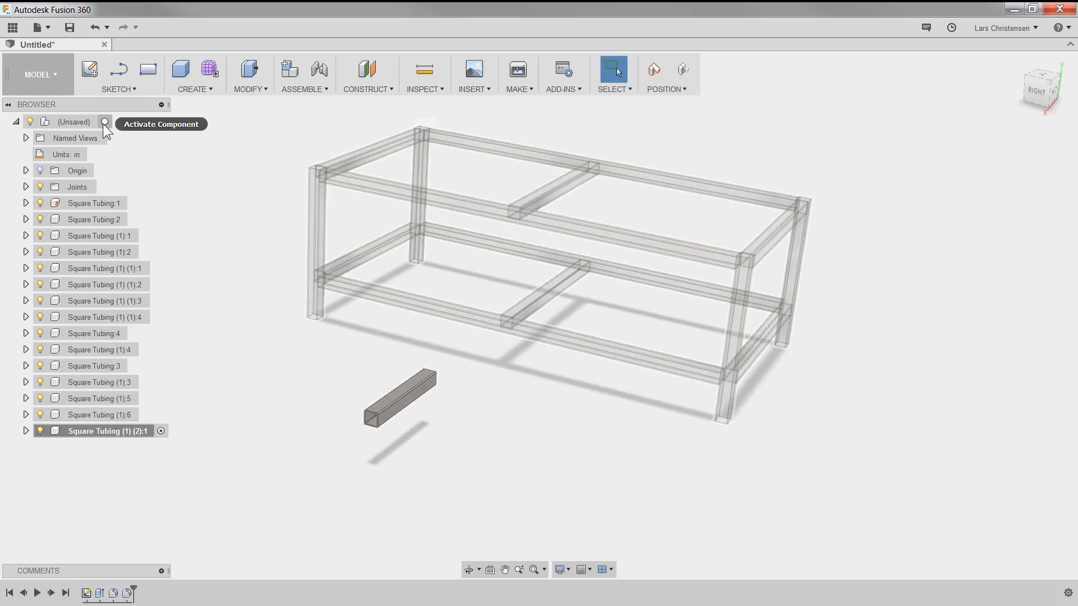
left_click(105, 122)
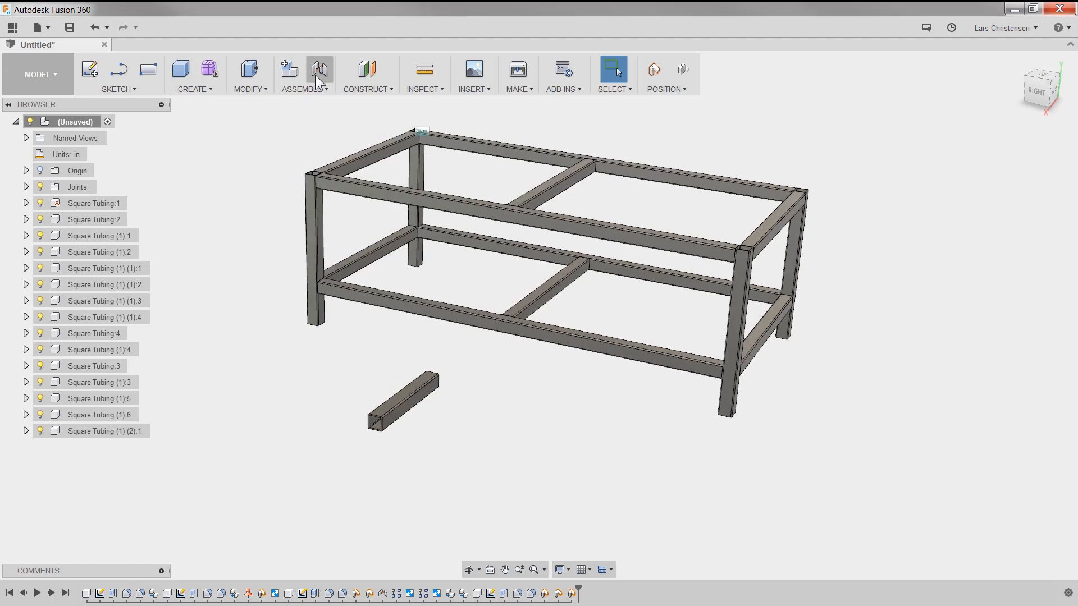
- Add a rigid joint from the short tube's end centre to the middle of the lower crossbar's top face, standing it upright
left_click(317, 72)
left_click(608, 313)
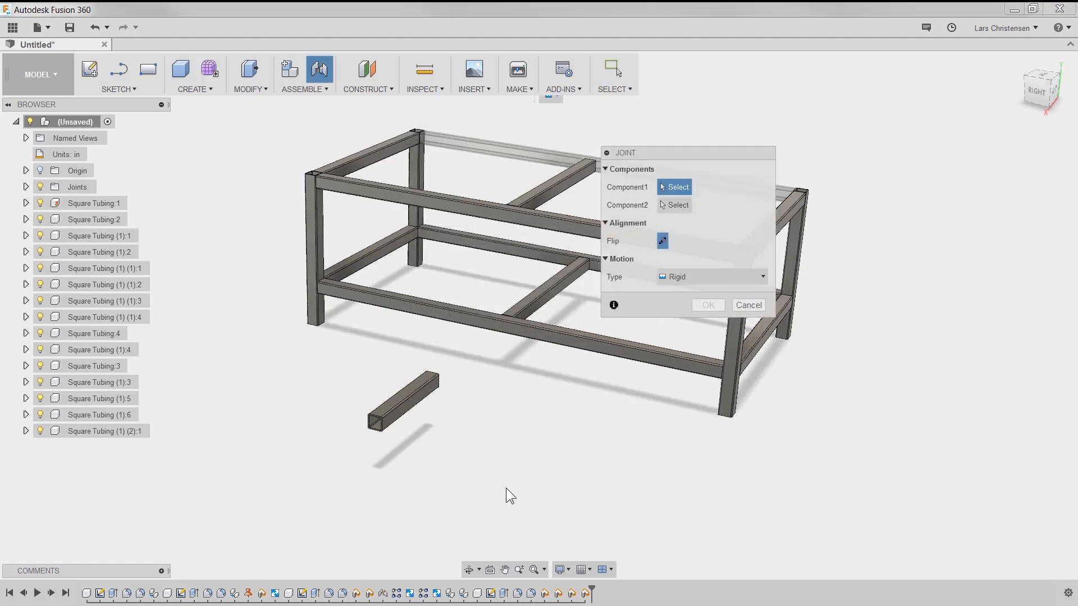
middle_click_drag(505, 490, 508, 461, "shift")
scroll(504, 457, "up", 2)
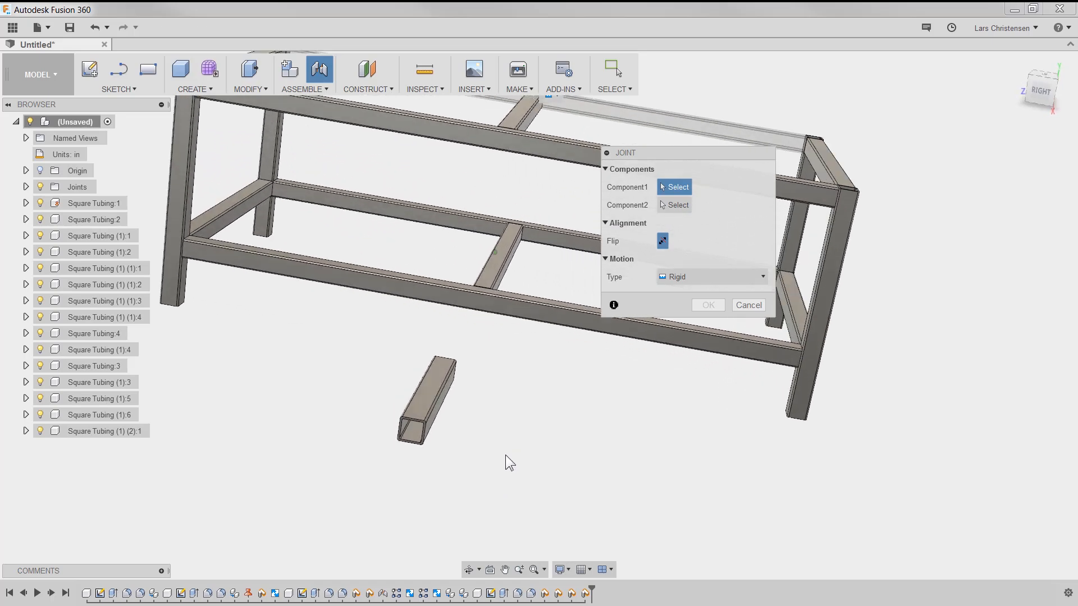
scroll(506, 455, "up", 10)
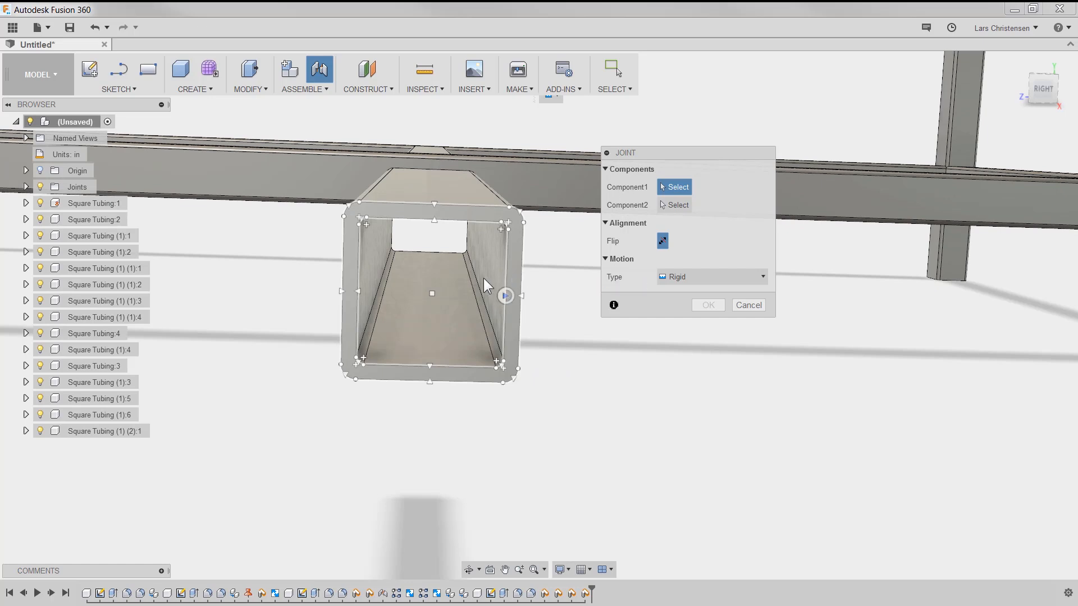
left_click(431, 296)
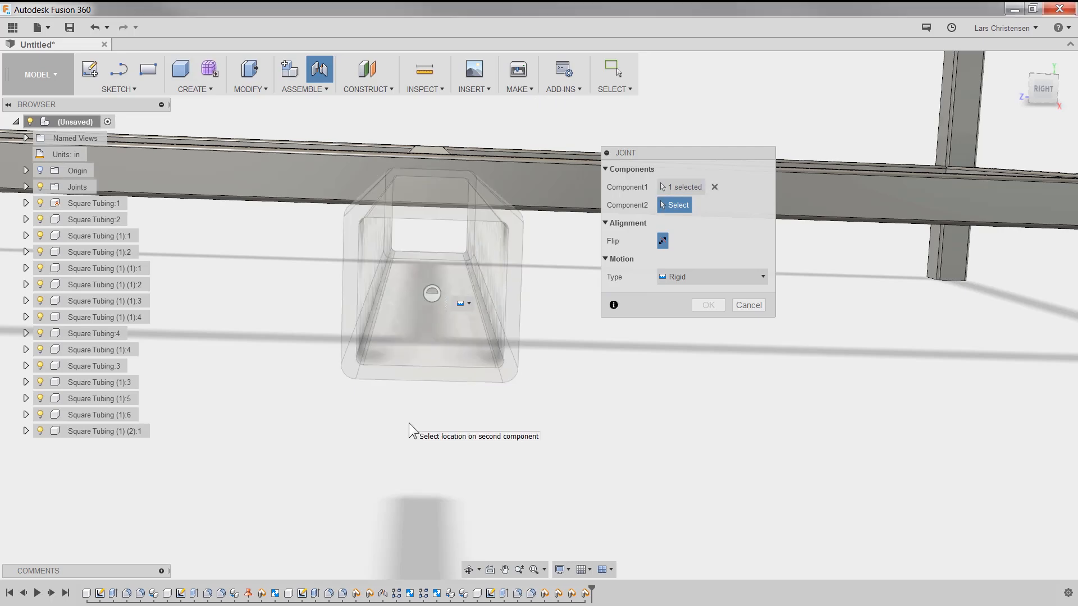
middle_click_drag(406, 427, 520, 309, "shift")
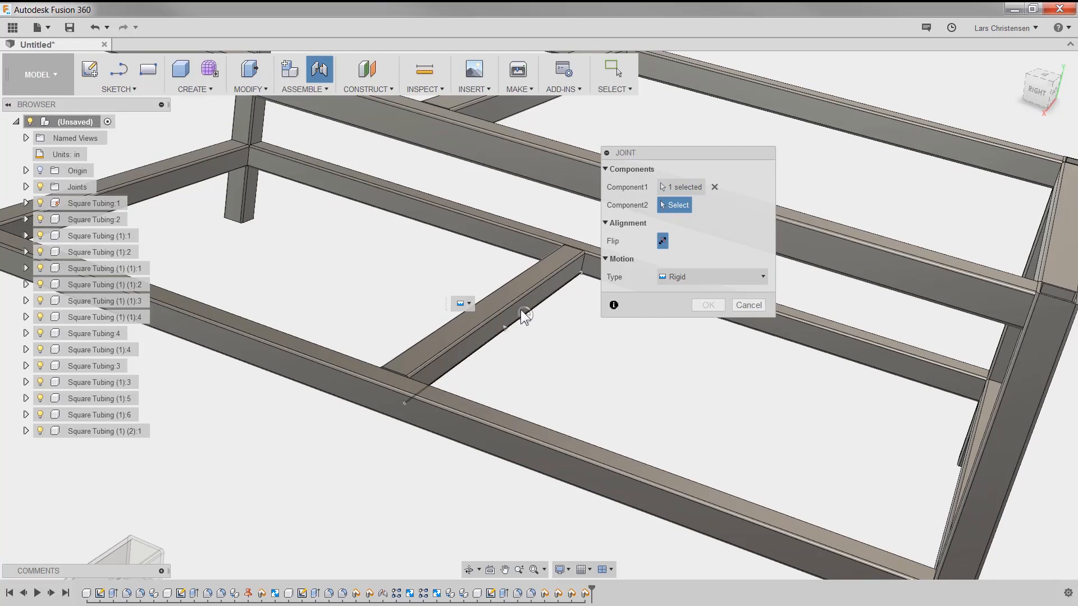
left_click(493, 300)
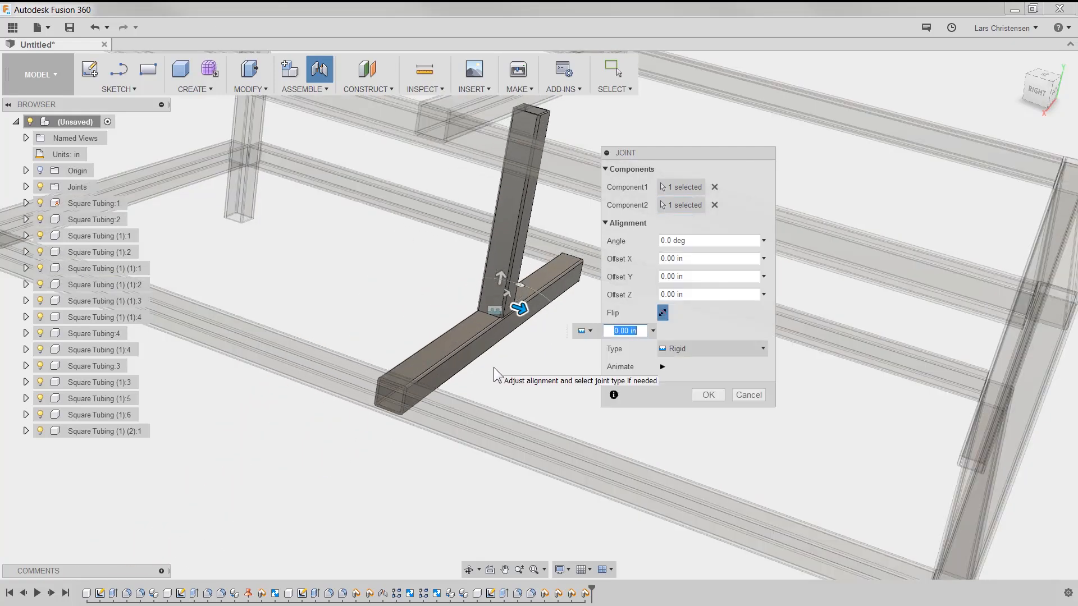
left_click(708, 395)
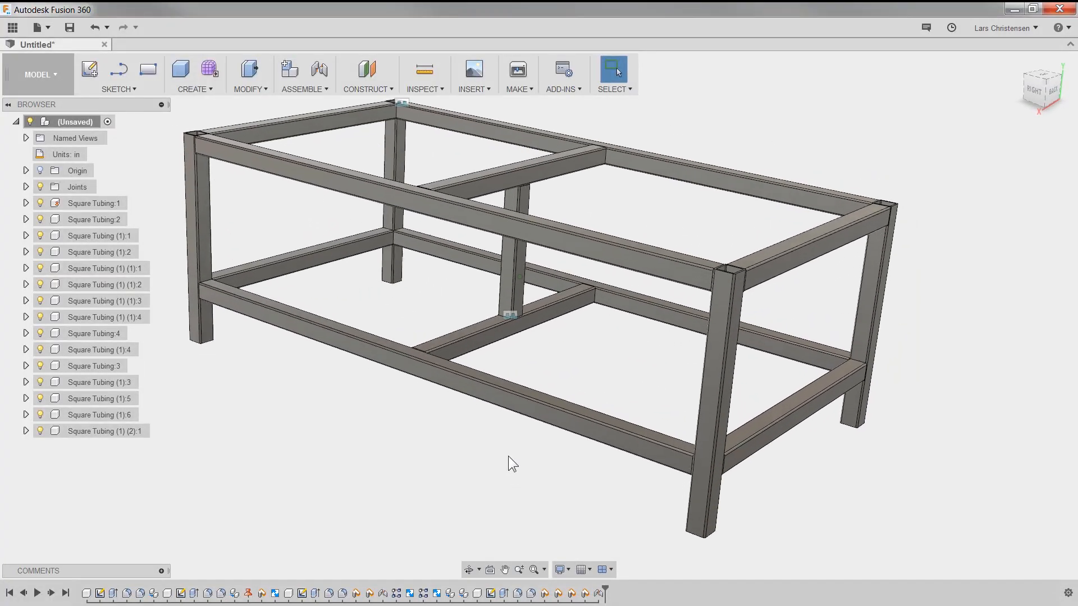
- Pull the lower and upper crossbars away from the frame to test whether they are free, and undo the moves
left_click_drag(461, 346, 506, 378)
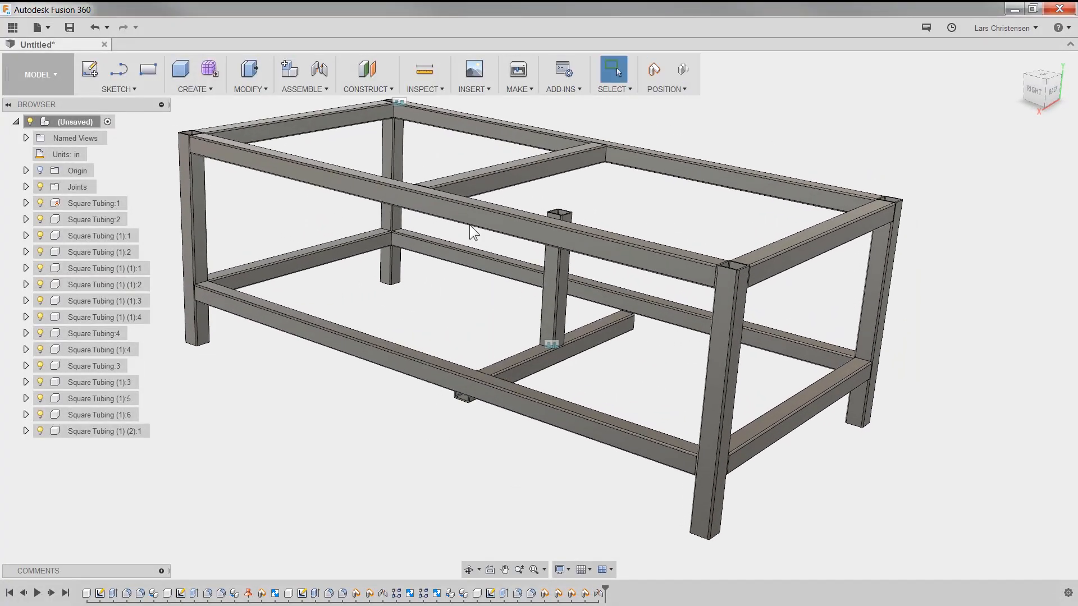
left_click_drag(468, 187, 446, 130)
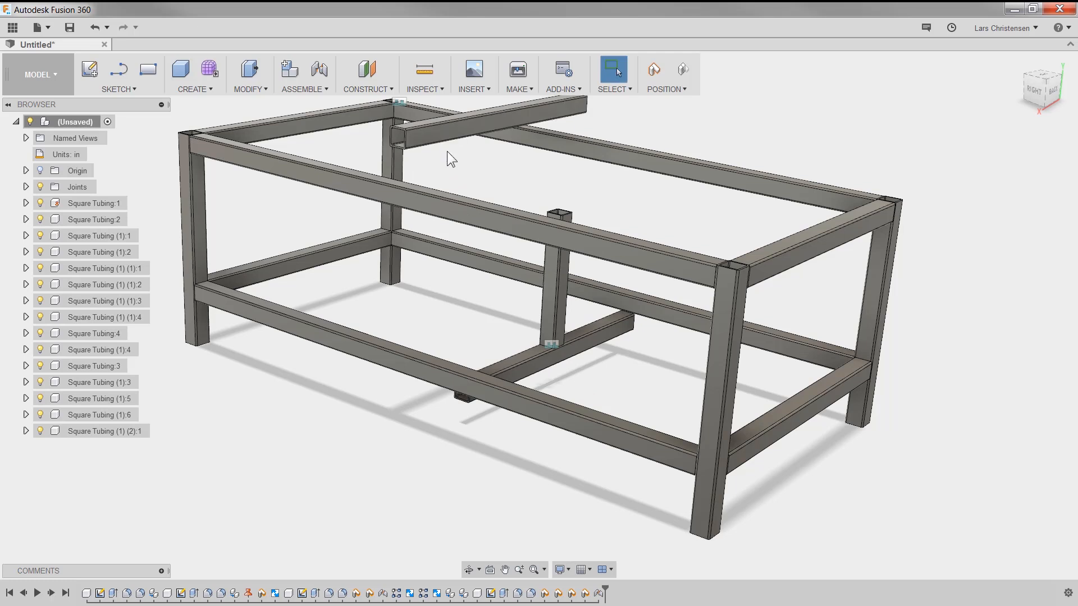
key("ctrl+z")
key("ctrl+z")
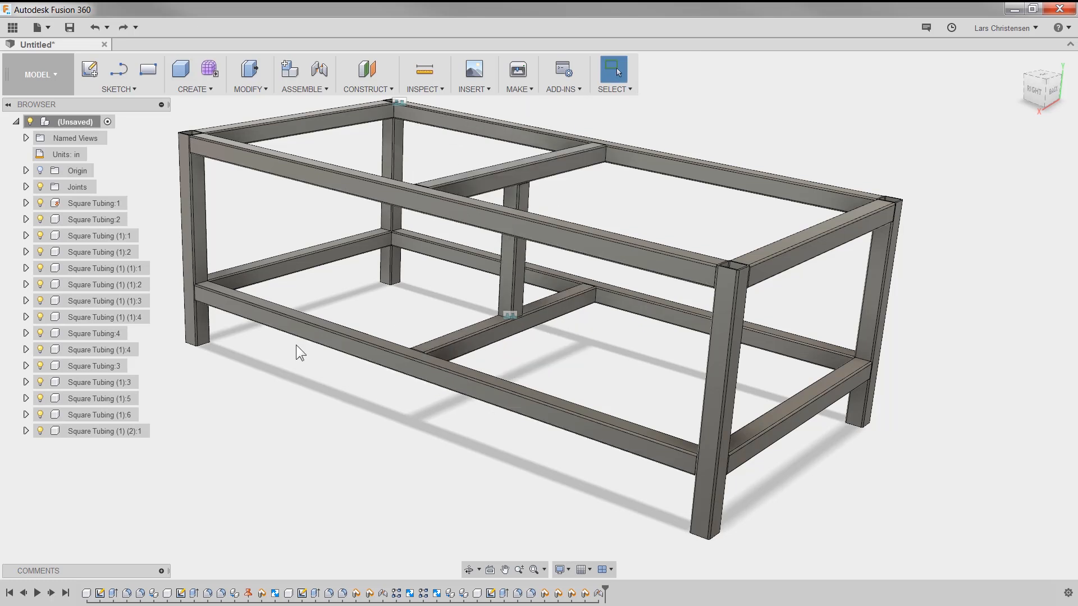
- Create a rigid group from the lower crossbar, the middle upright, the top crossbar and the rear long top tube
left_click(292, 89)
left_click(298, 91)
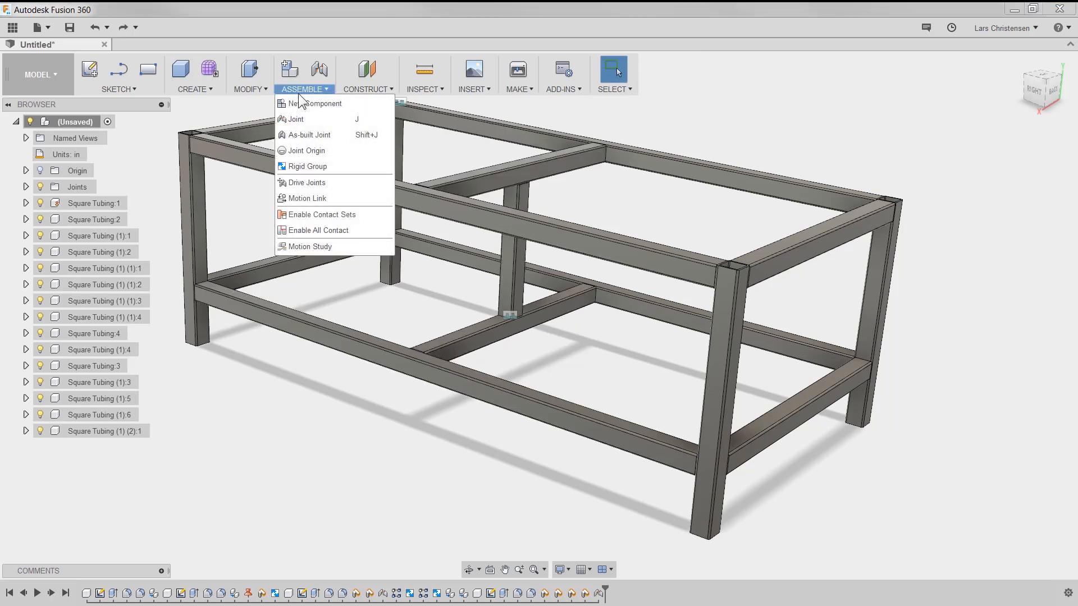
left_click(315, 166)
left_click(506, 339)
left_click(513, 252)
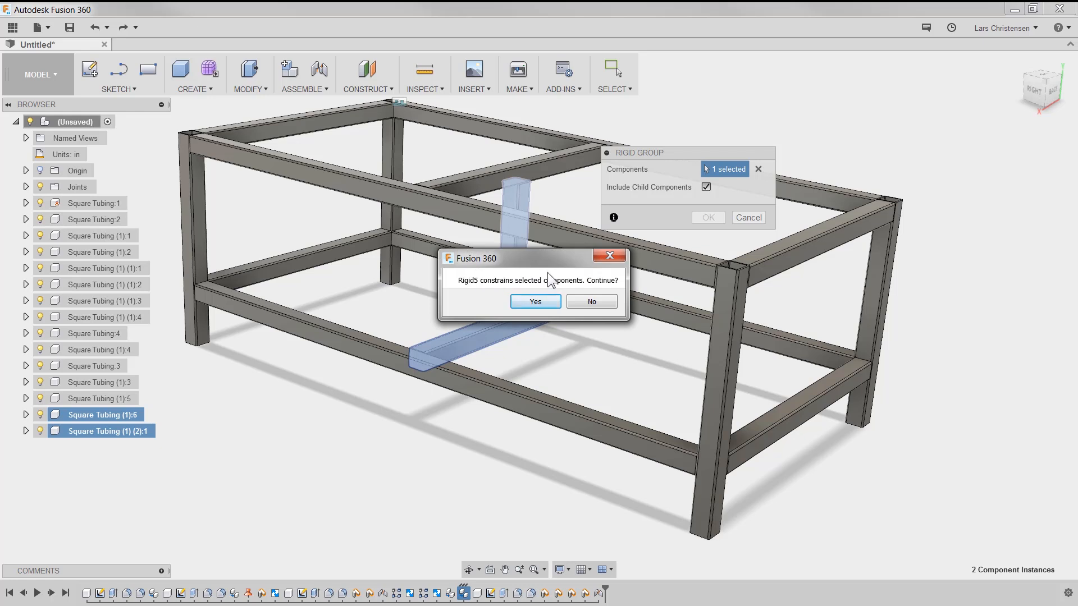
left_click(546, 304)
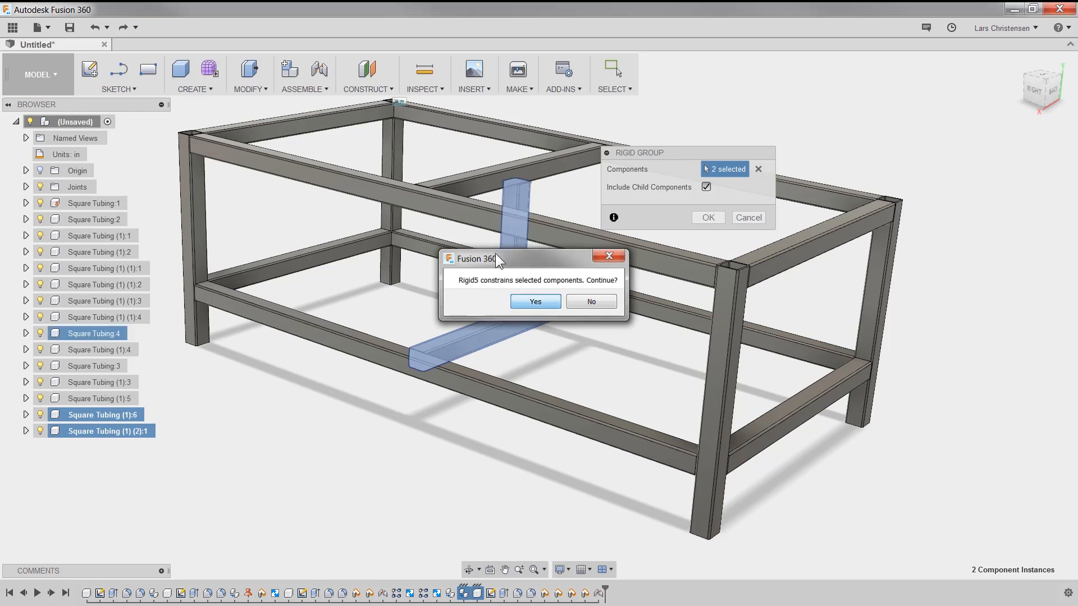
left_click(479, 187)
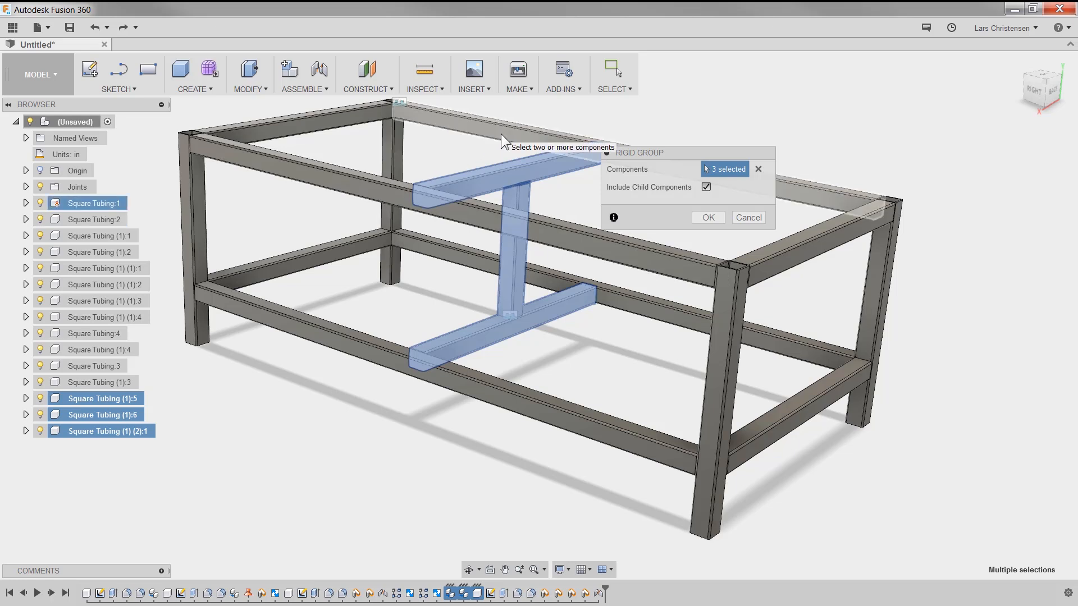
left_click(517, 139)
left_click(708, 217)
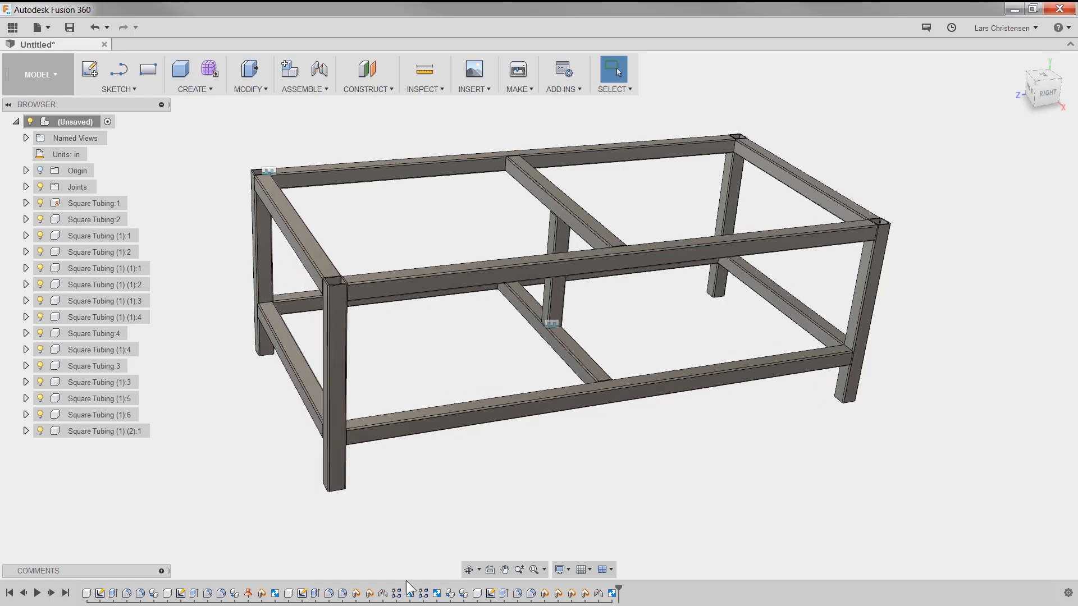
- Create a new component in the top-level assembly and start a sketch on the top face of the frame
right_click(70, 119)
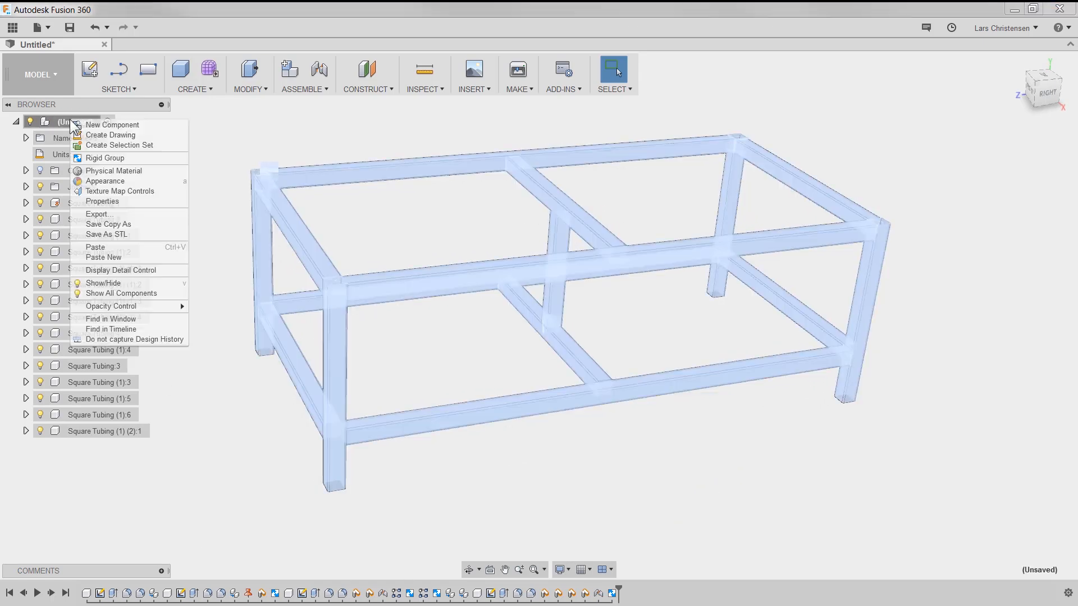
left_click(93, 121)
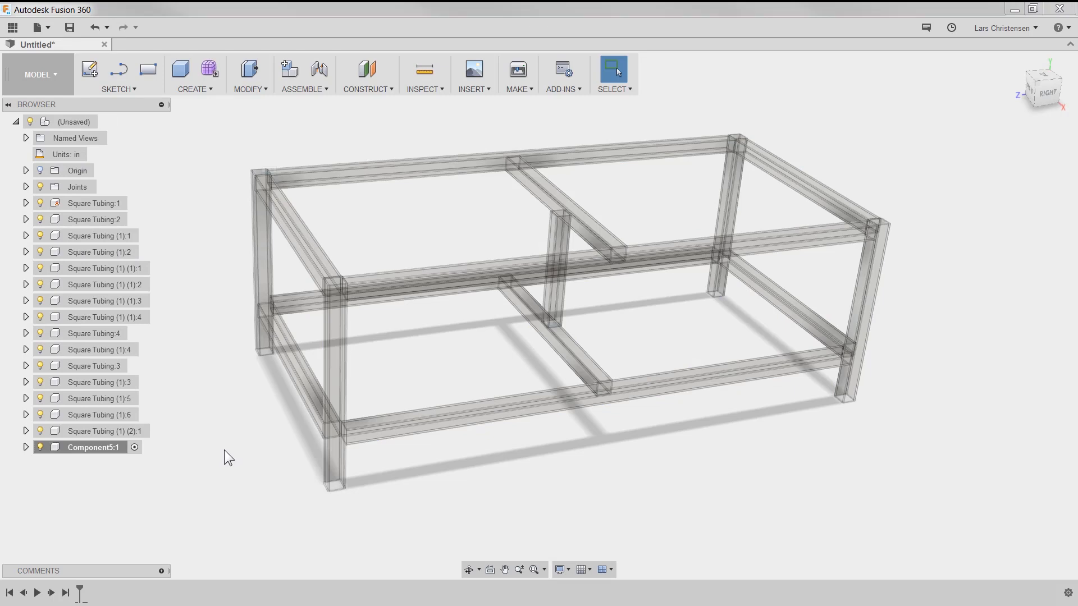
left_click(89, 69)
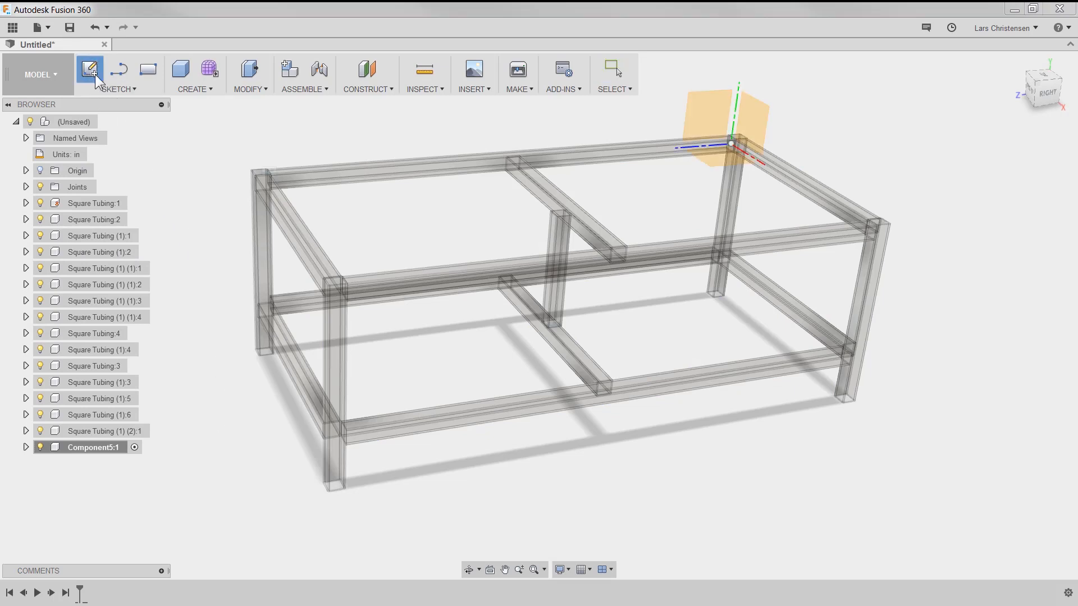
left_click(377, 279)
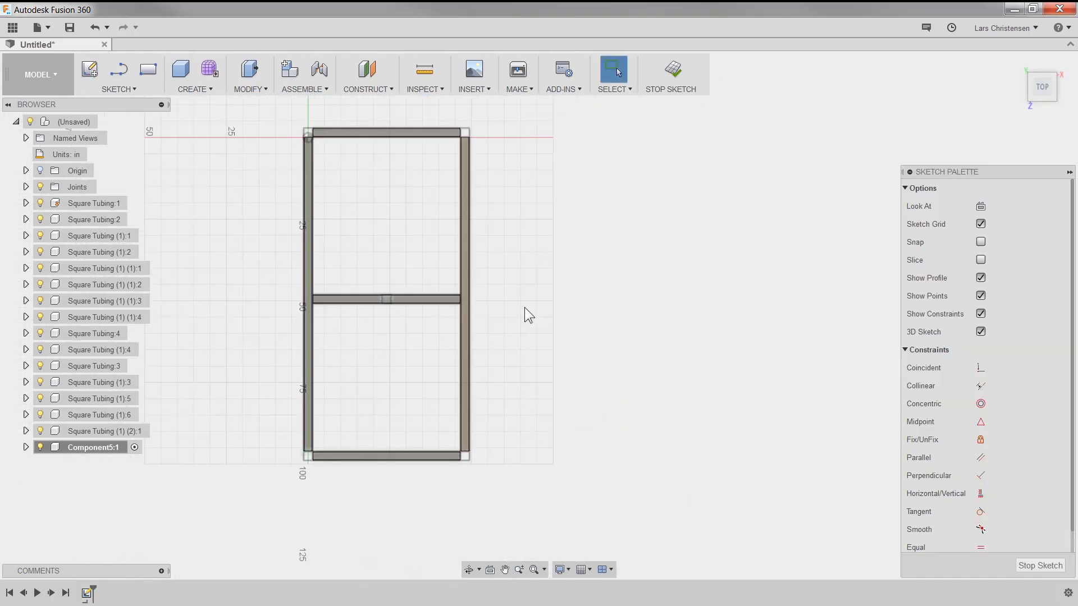
- Sketch a rectangle around the whole frame, oversized on all four sides
left_click(148, 69)
left_click(278, 116)
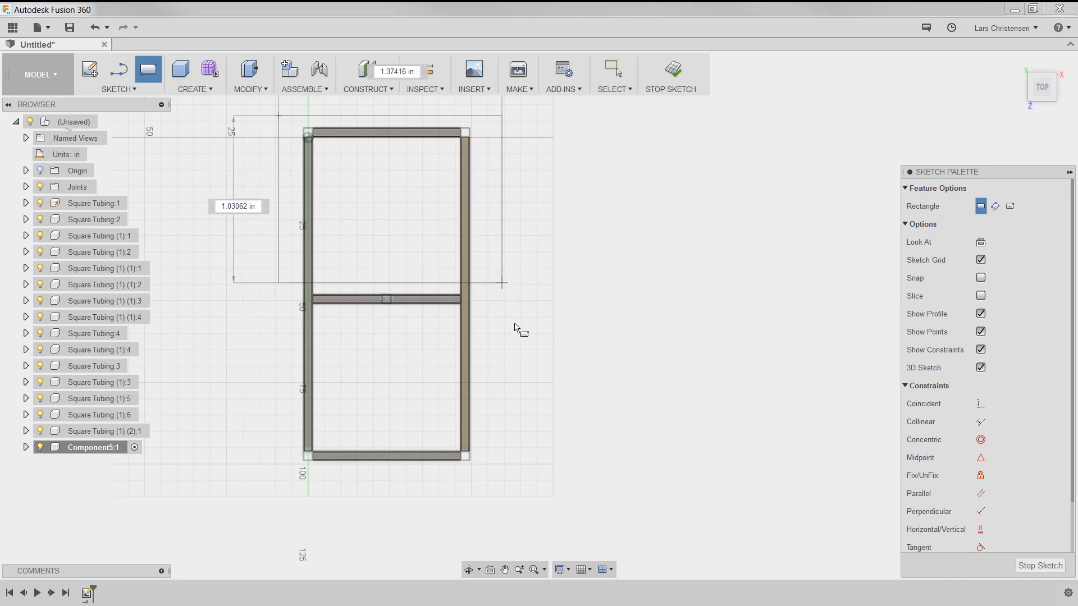
left_click(524, 492)
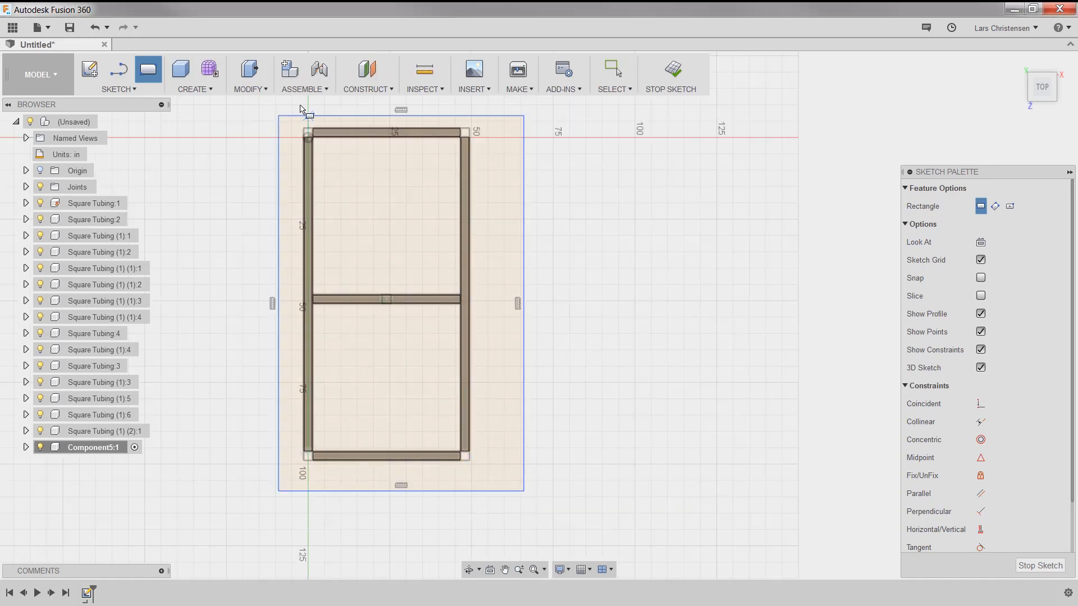
scroll(312, 117, "up", 10)
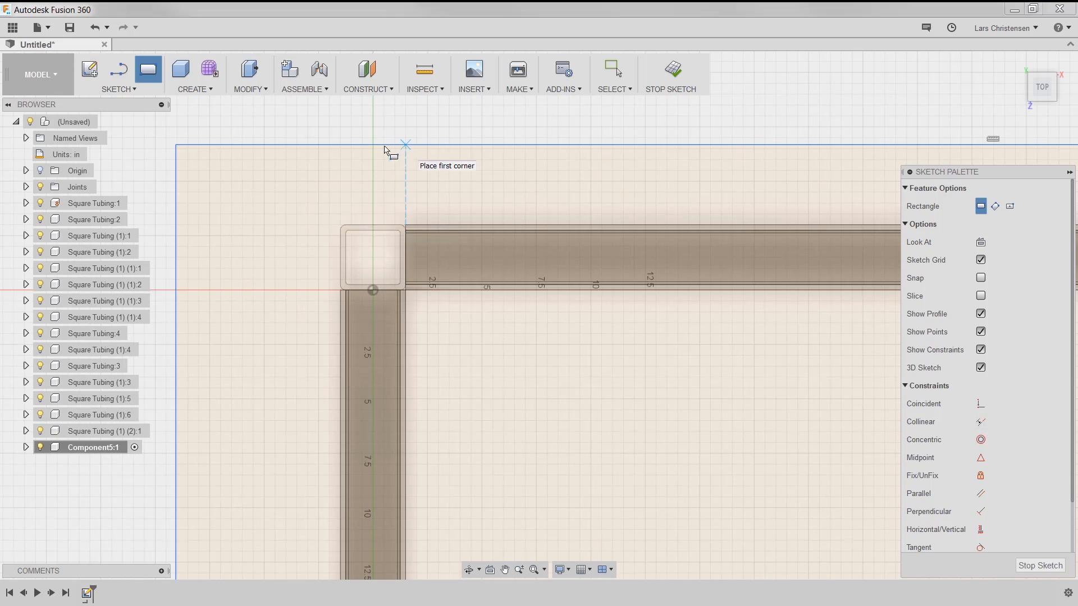
key("Escape")
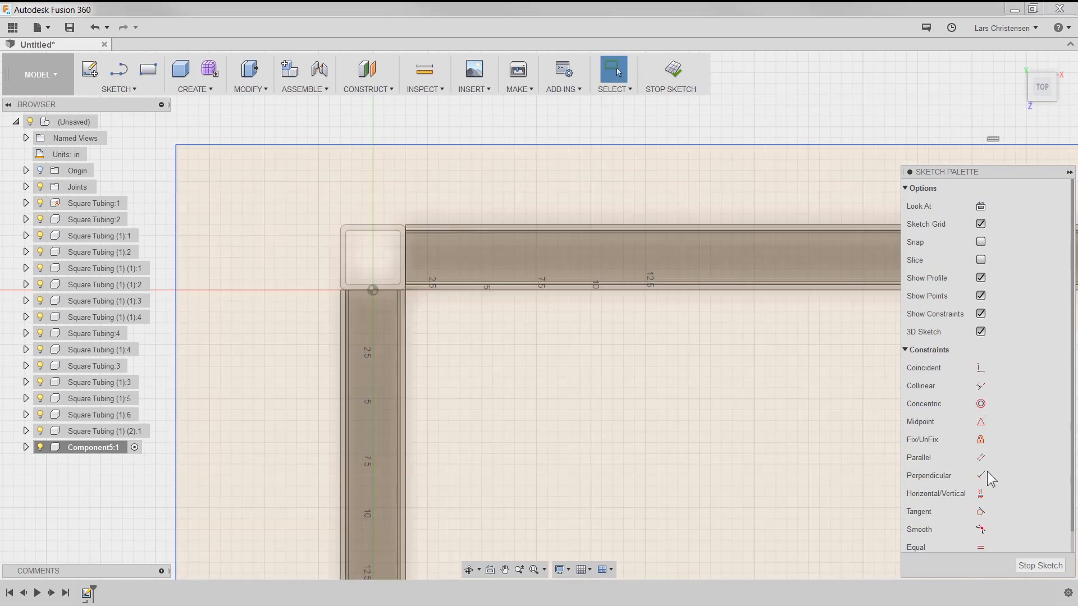
- Make the rectangle's upper and left edges collinear with the outer edges of the leg at the origin corner
left_click(981, 386)
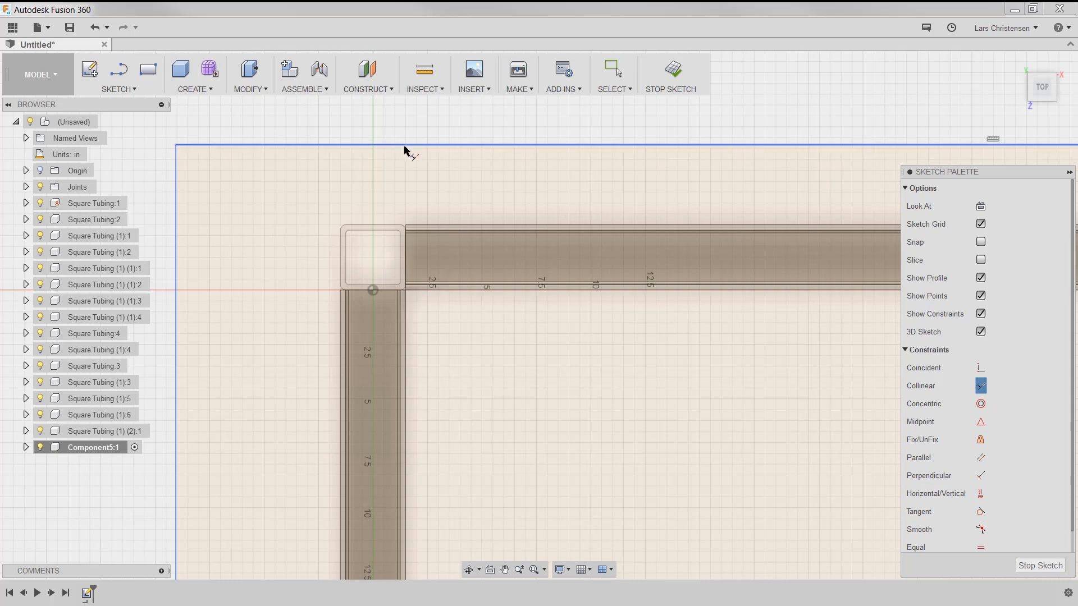
left_click(371, 226)
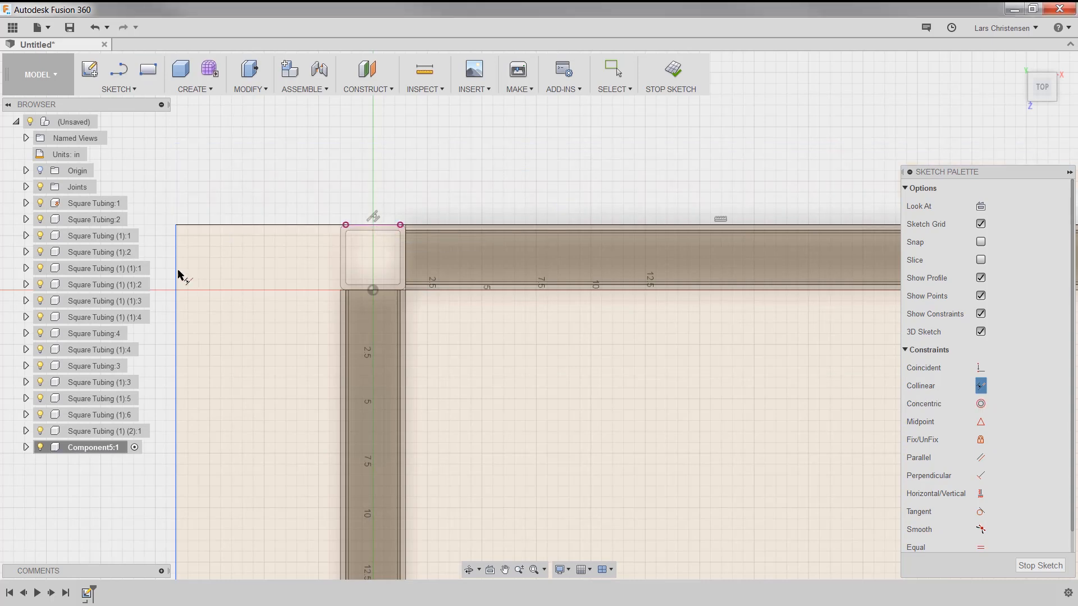
left_click(340, 274)
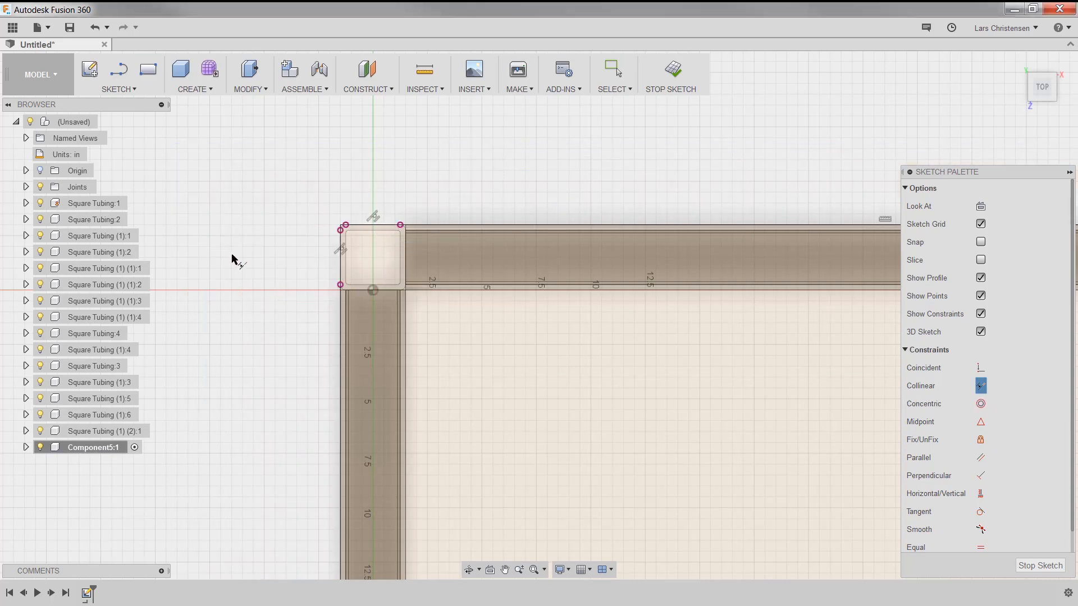
- Make the rectangle's right and lower edges collinear with the outer edges of the adjacent corner legs
scroll(225, 215, "down", 5)
scroll(696, 219, "up", 3)
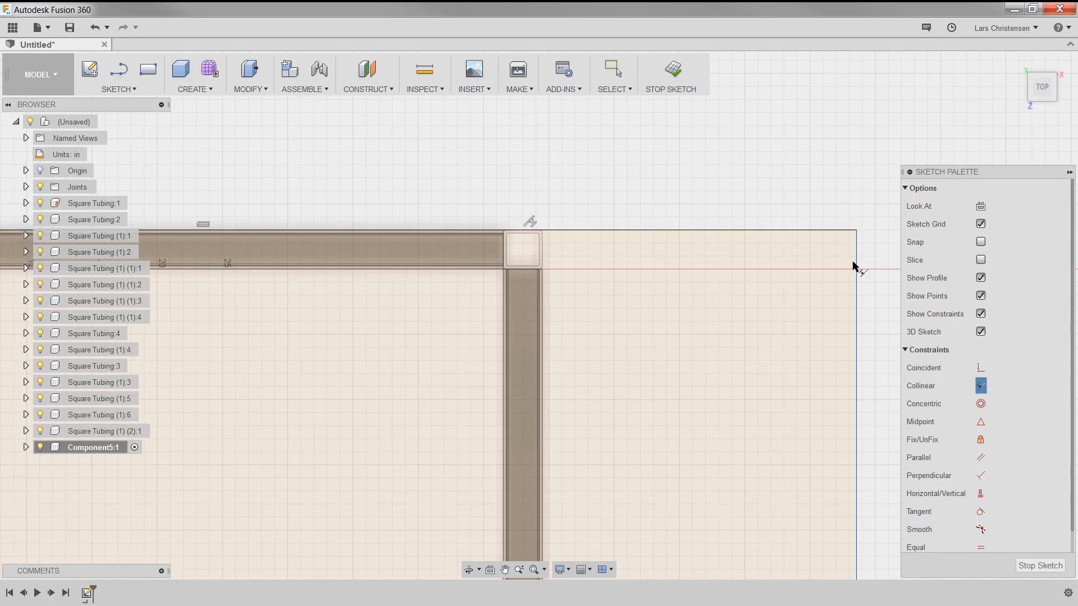
left_click(857, 266)
left_click(542, 256)
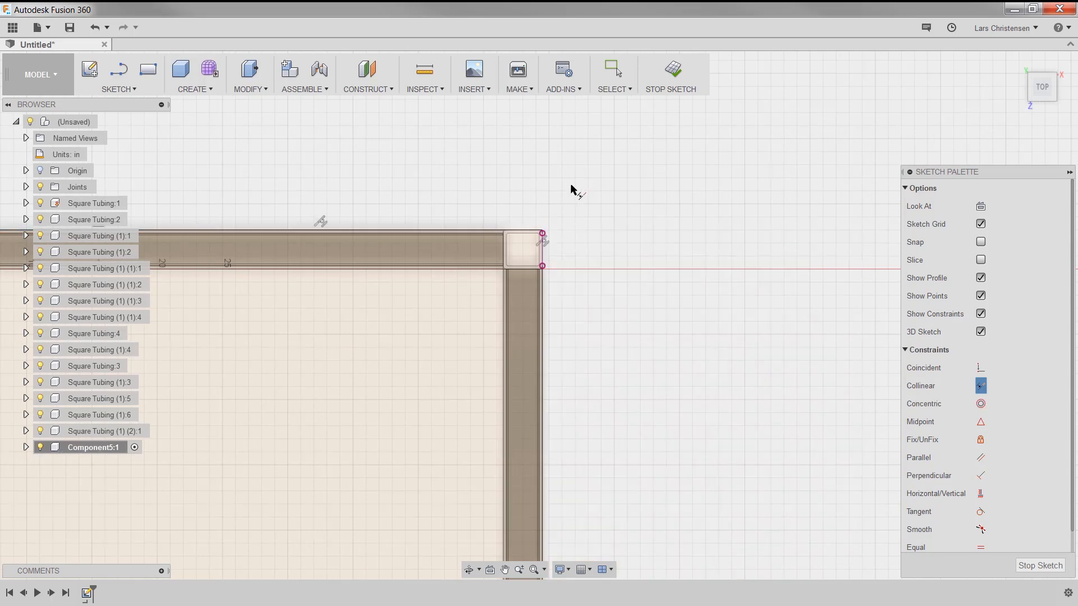
scroll(511, 116, "down", 3)
scroll(433, 303, "down", 3)
scroll(504, 441, "up", 3)
scroll(504, 441, "up", 2)
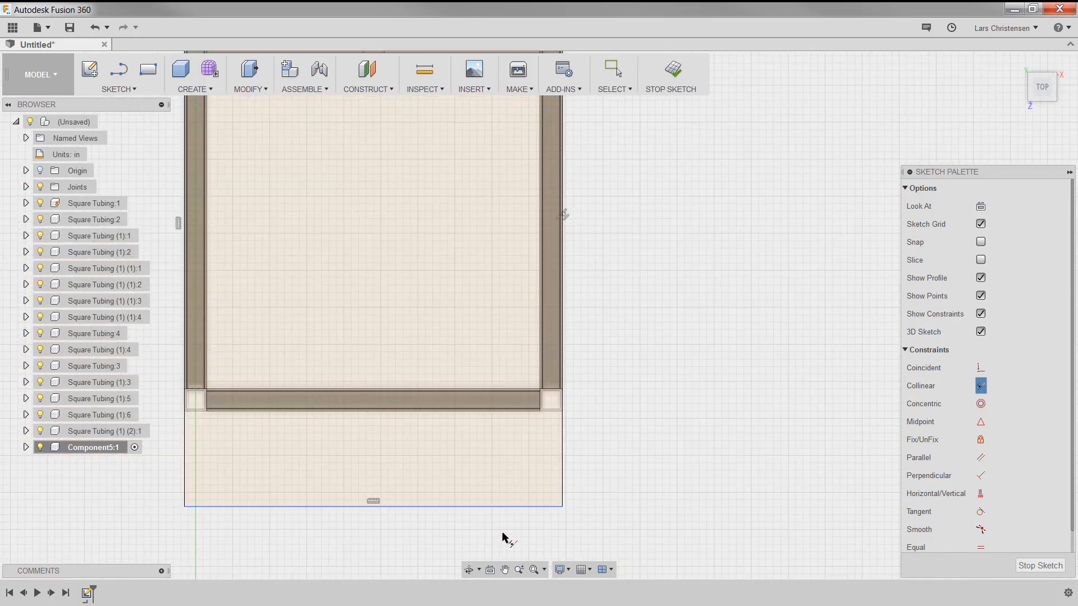
left_click(509, 508)
left_click(555, 416)
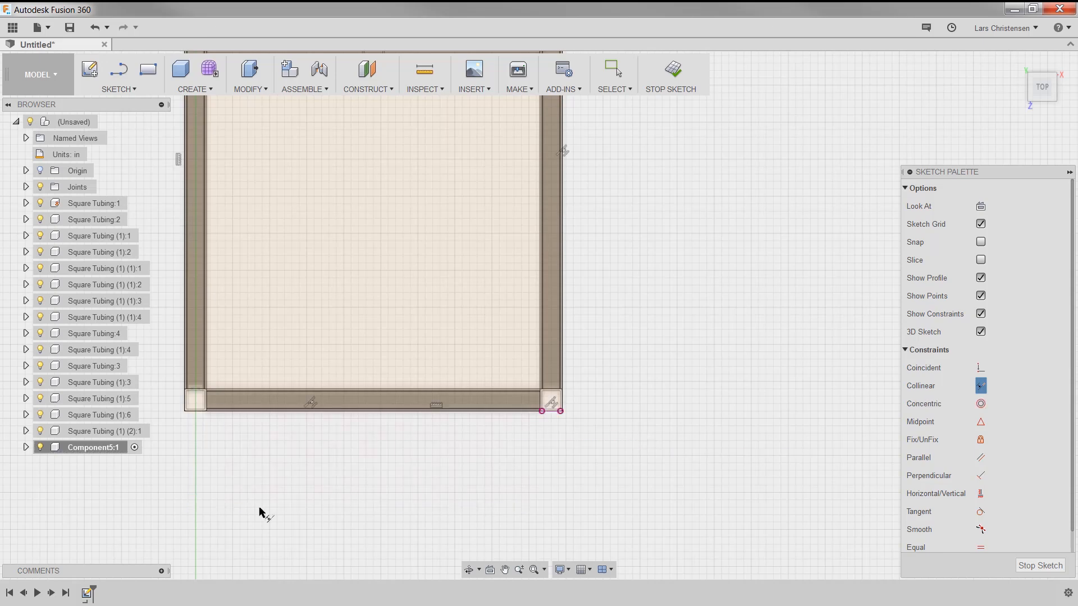
- Extrude both sketch profiles upward 1 in as a new body forming the tabletop, and reactivate the whole assembly
scroll(534, 529, "down", 3)
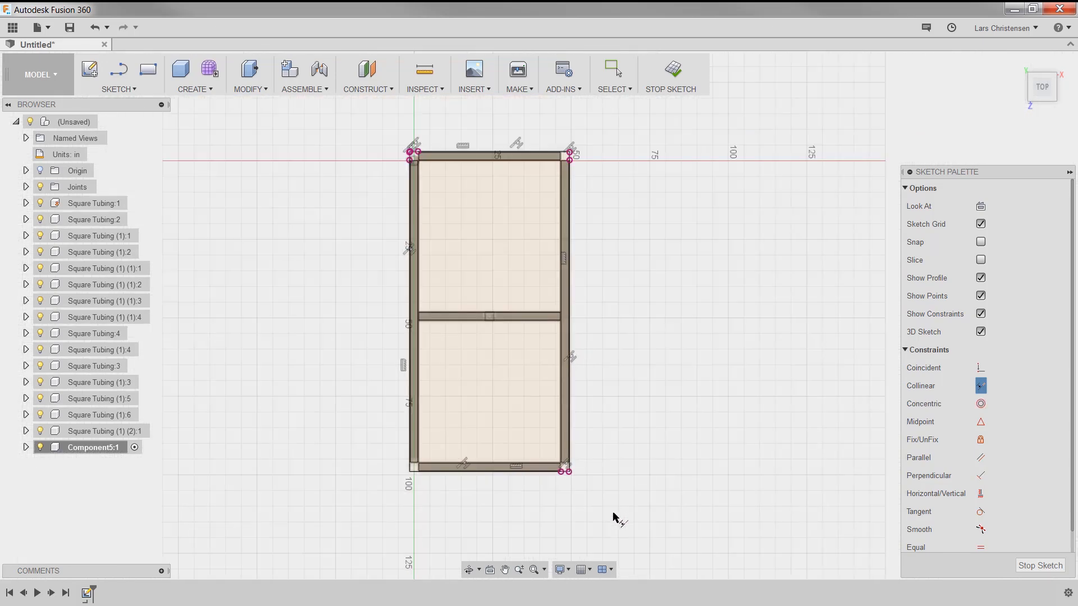
middle_click_drag(707, 495, 686, 476, "shift")
key("q")
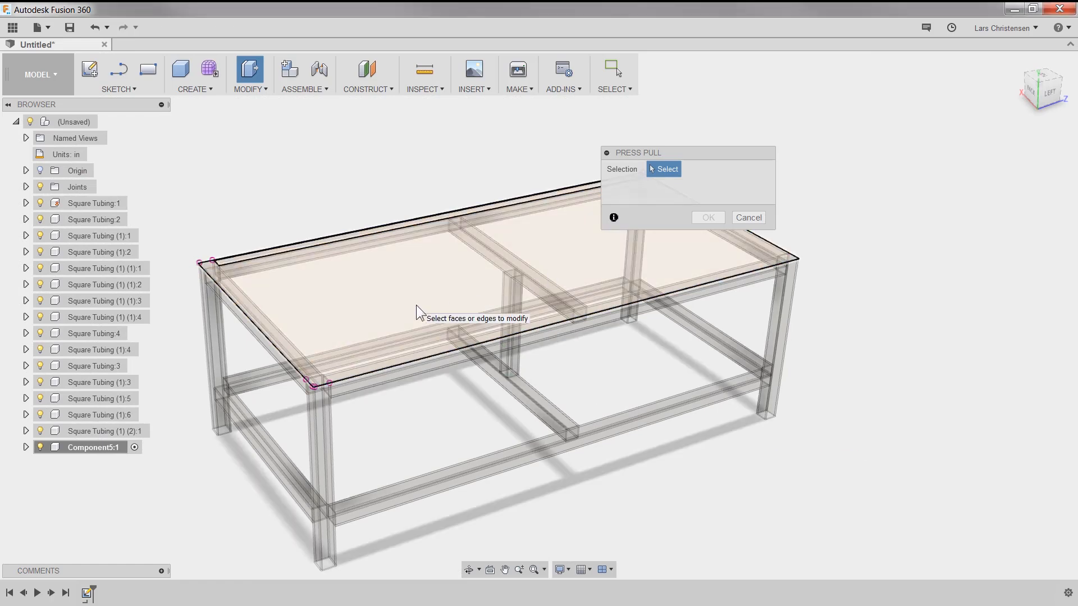
left_click(350, 297)
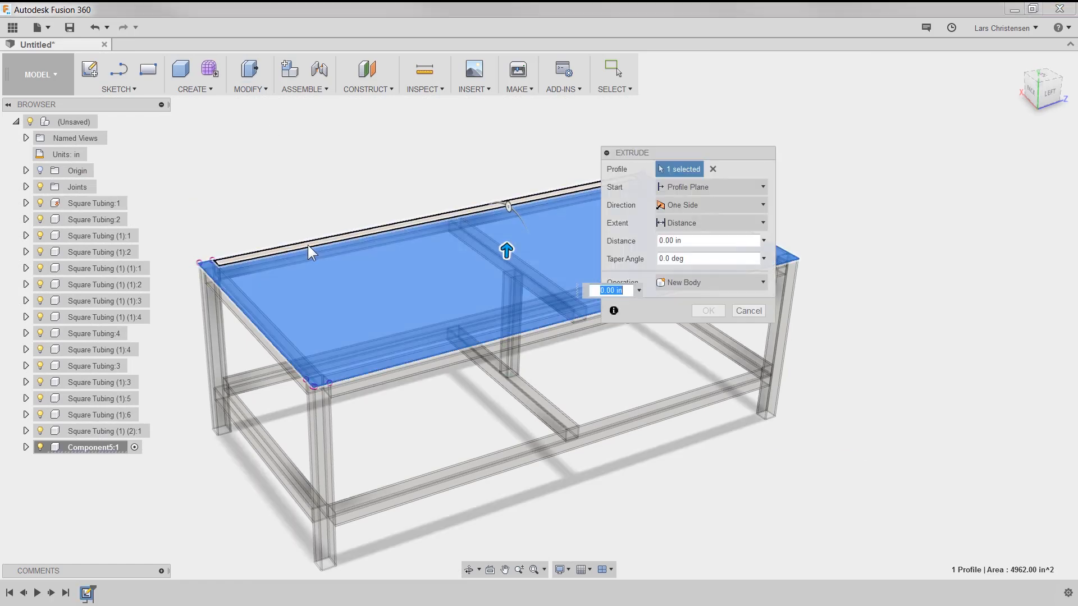
left_click(307, 244)
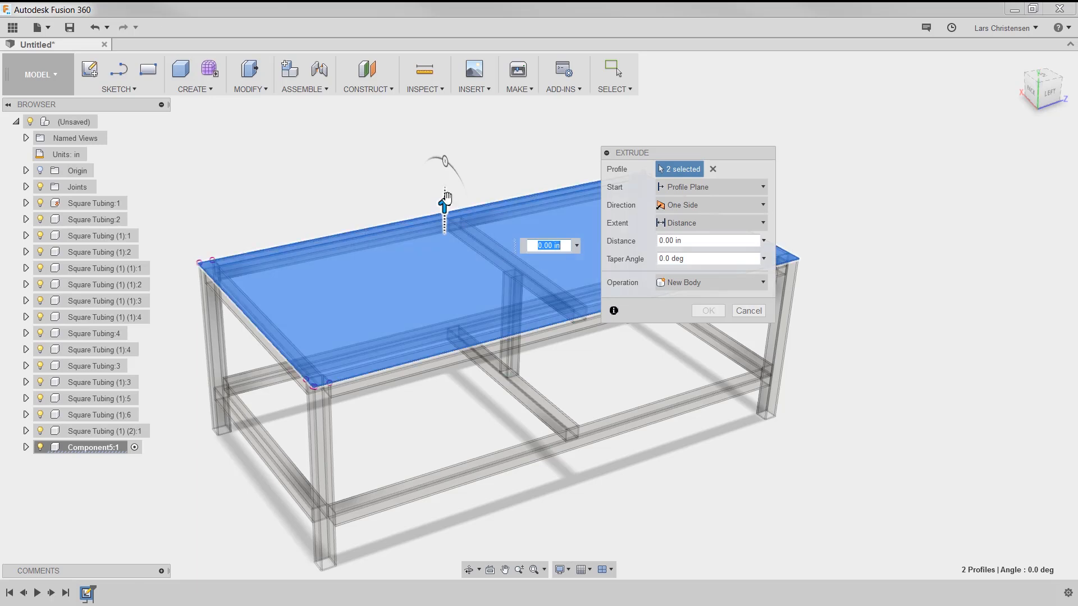
left_click_drag(445, 205, 444, 194)
type("1")
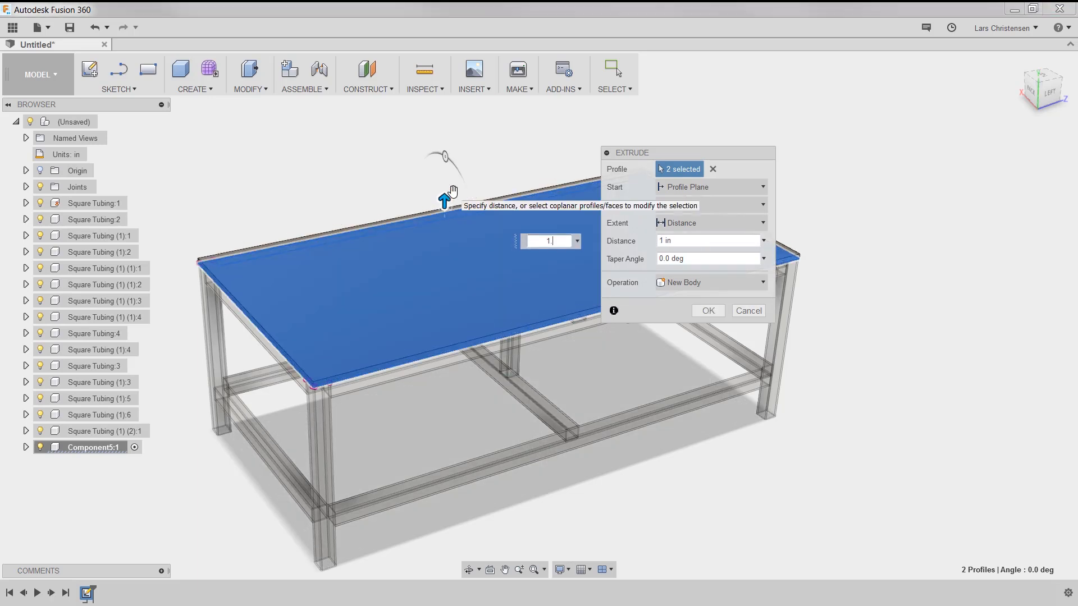
key("Return")
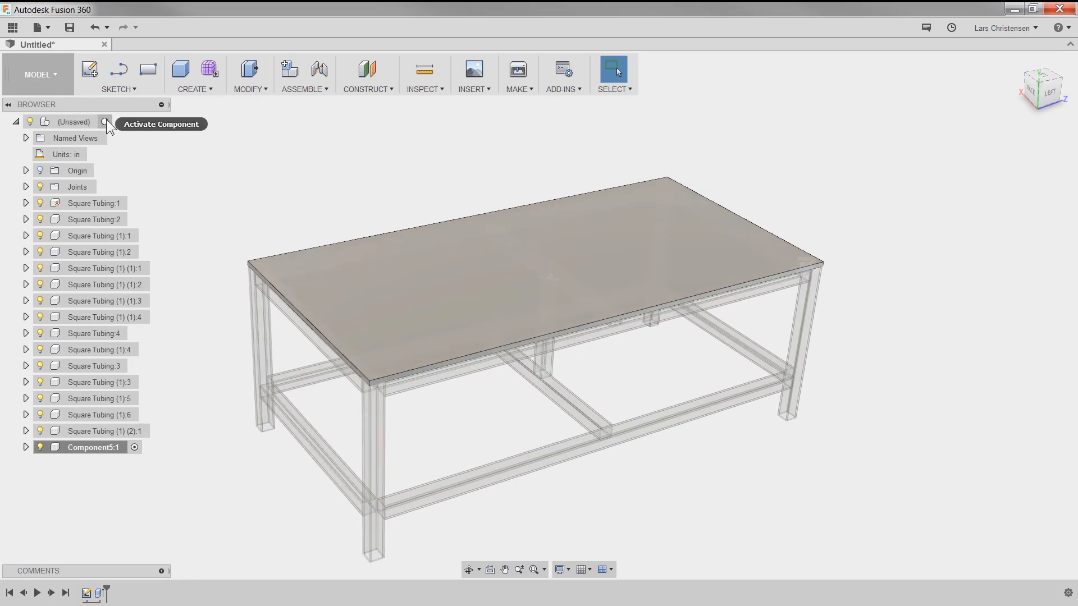
left_click(107, 121)
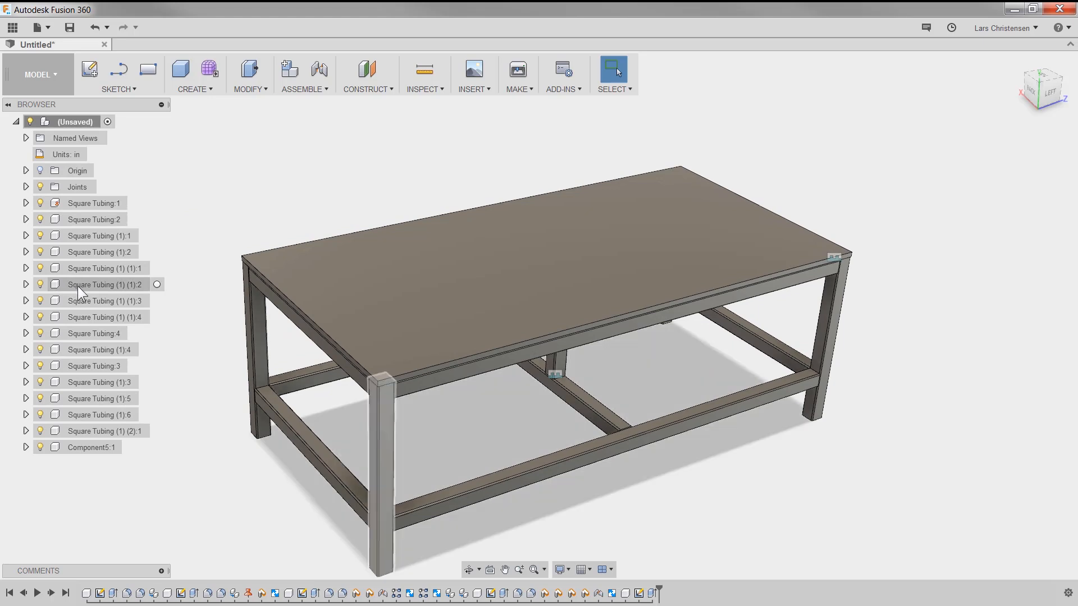
- Rename the new tabletop component as Table Top
left_click(84, 203)
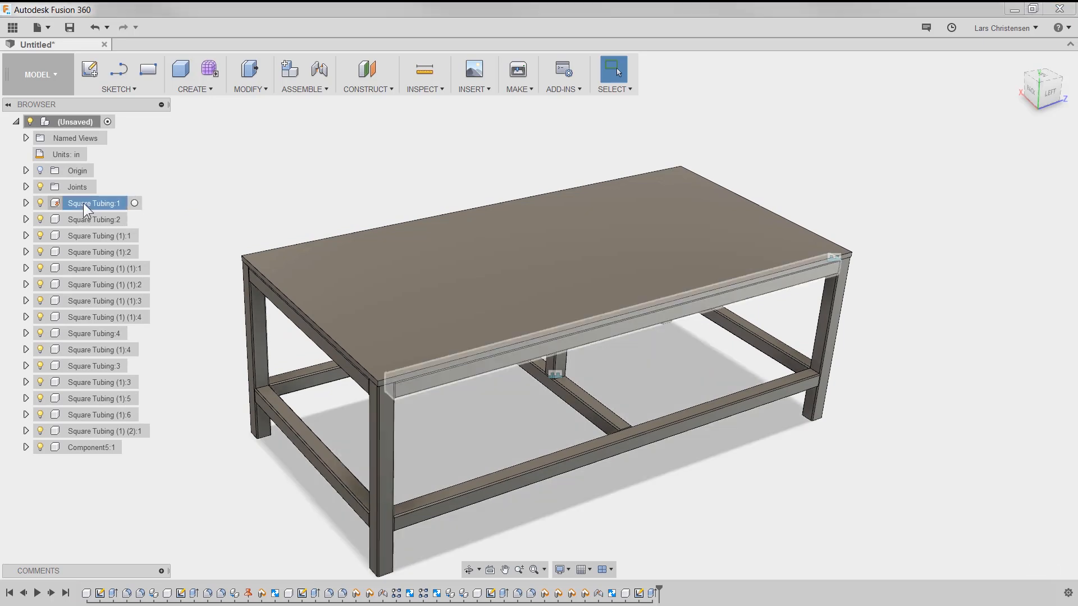
left_click(86, 218)
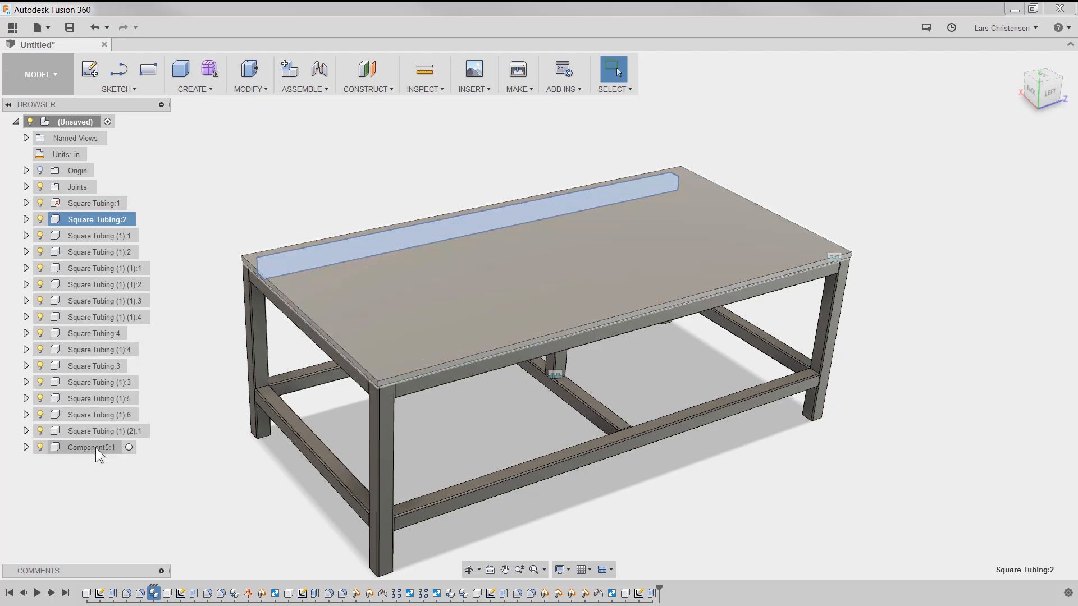
left_click(93, 448)
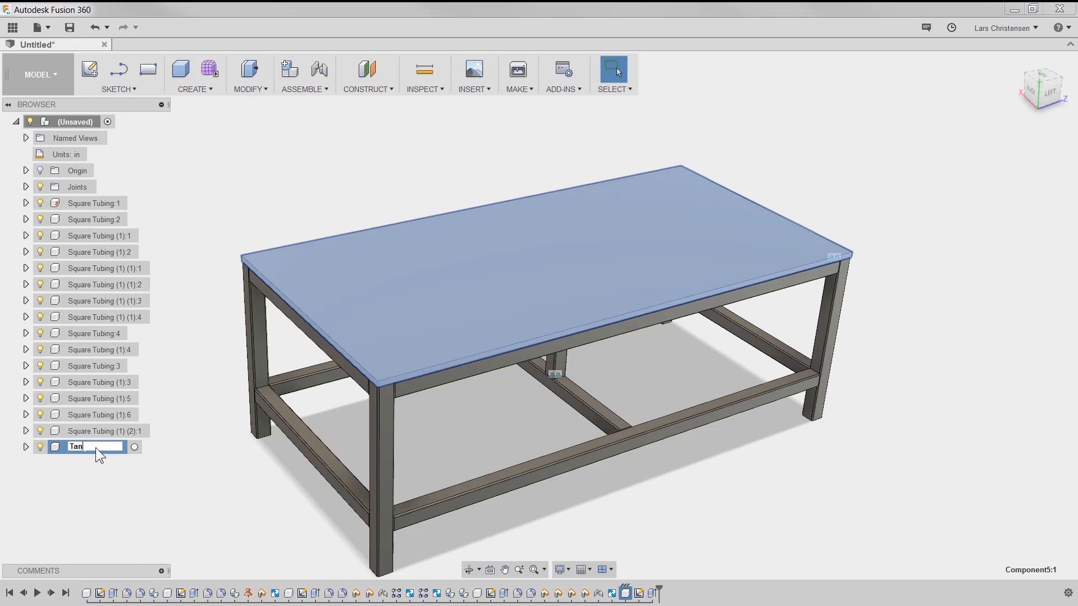
type("Table Top")
key("Return")
left_click(161, 494)
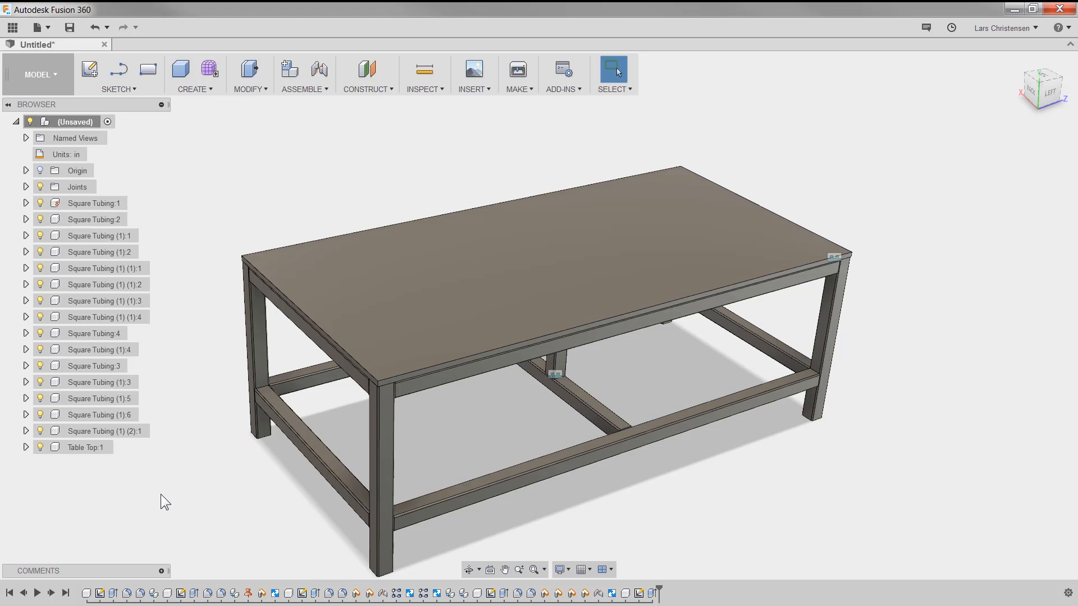
- Assign the physical material MDF Medium Density Fiberboard from the Wood library to the Table Top component
left_click(92, 447)
right_click(91, 445)
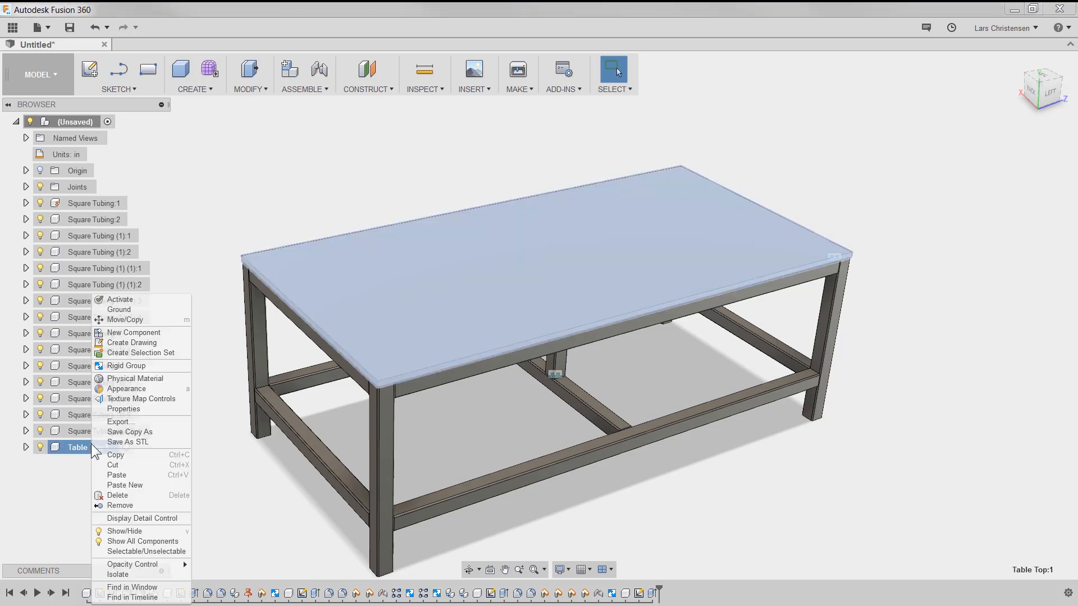
left_click(157, 379)
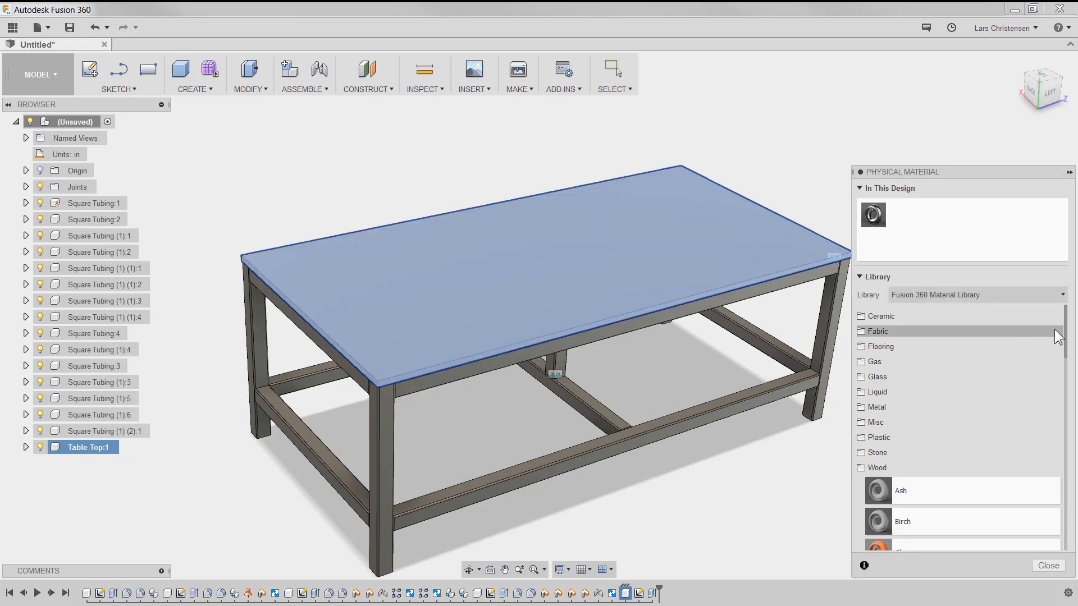
left_click_drag(1067, 337, 1075, 398)
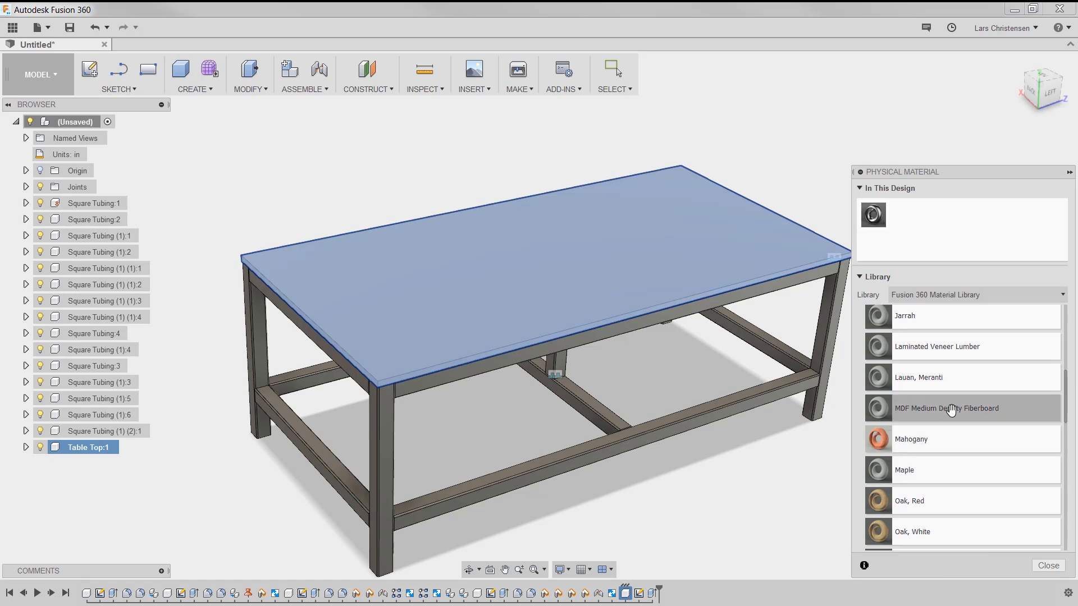
left_click_drag(966, 413, 554, 252)
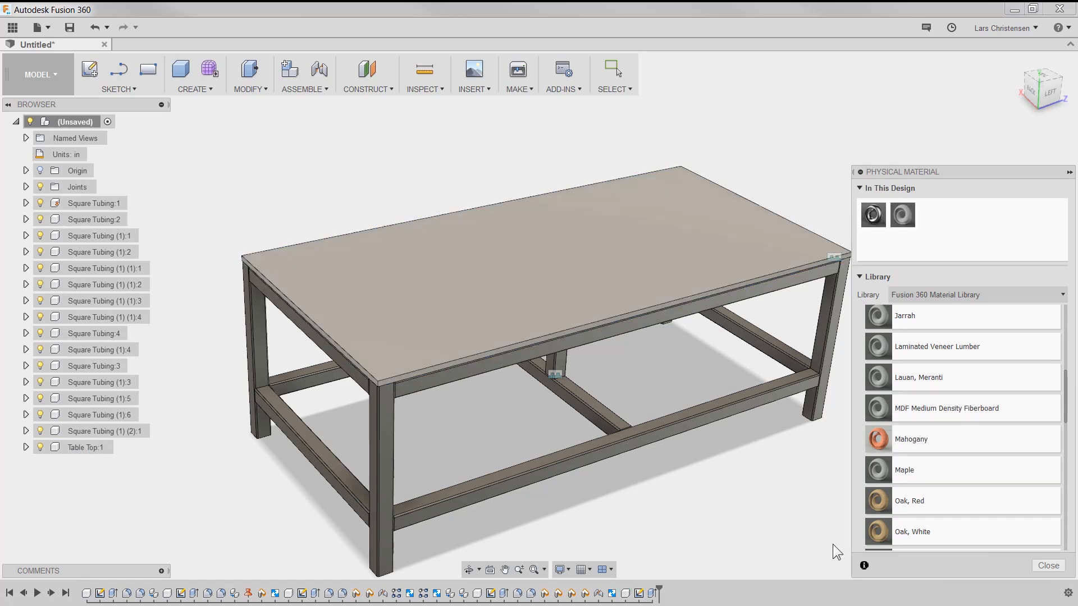
left_click(1048, 565)
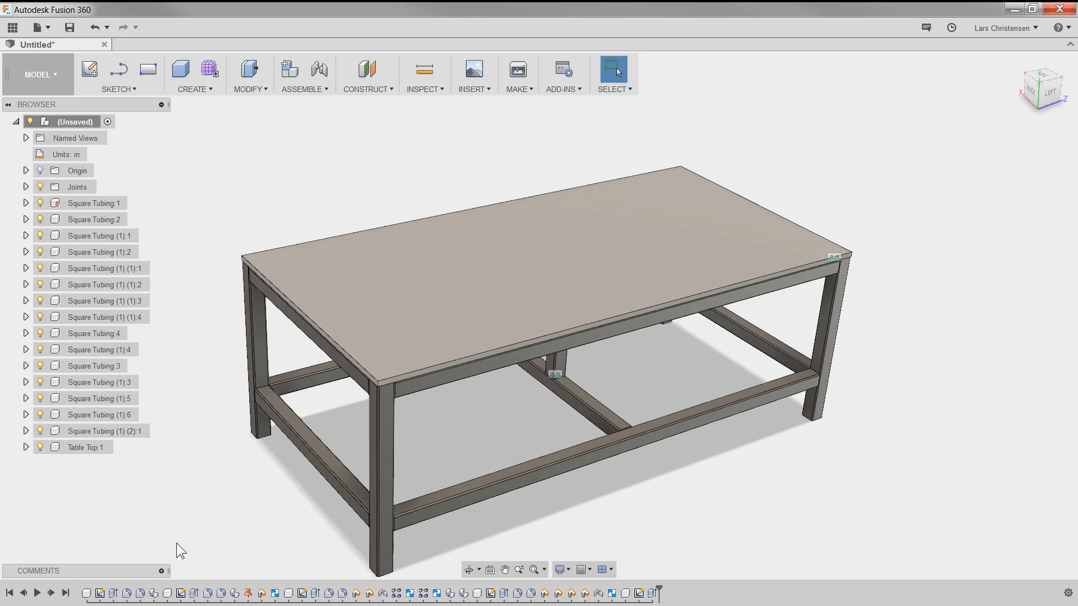
- Apply the MDF Board appearance from the Unfinished wood library to the Table Top component
left_click(83, 451)
right_click(86, 450)
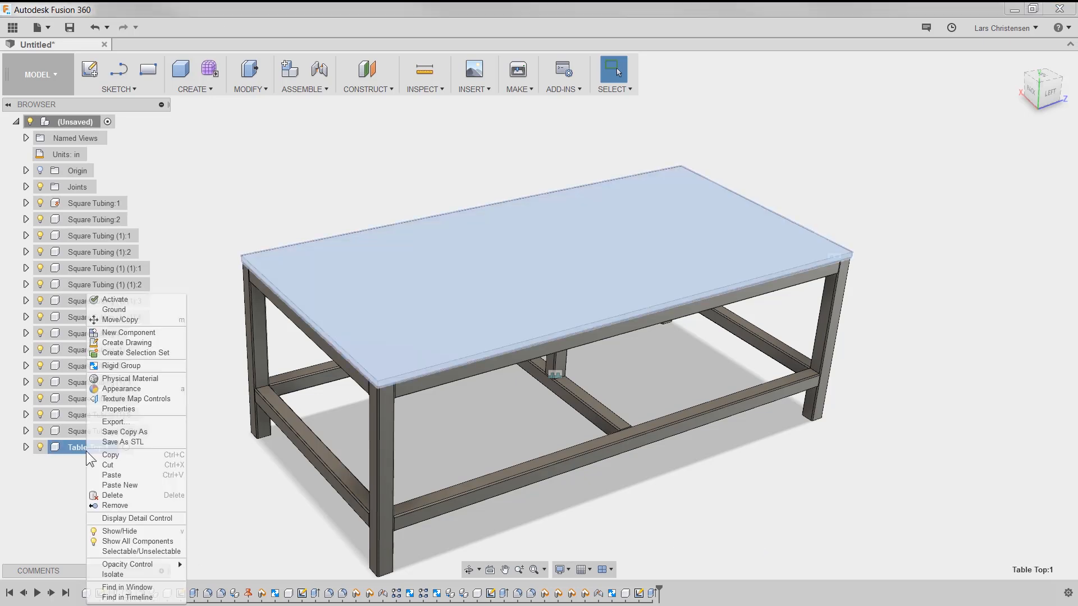
left_click(143, 390)
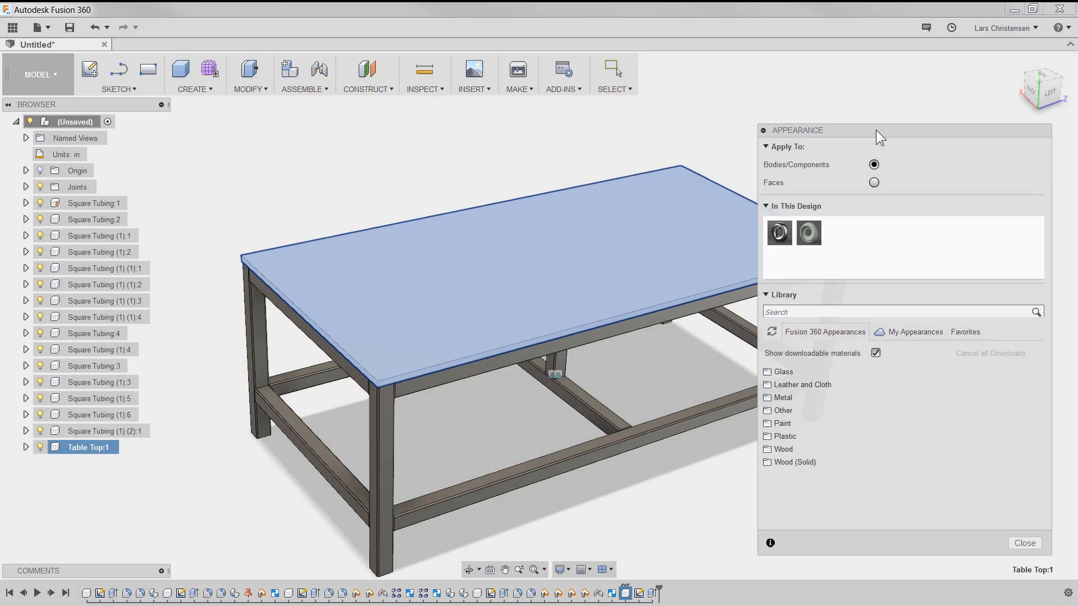
left_click(794, 447)
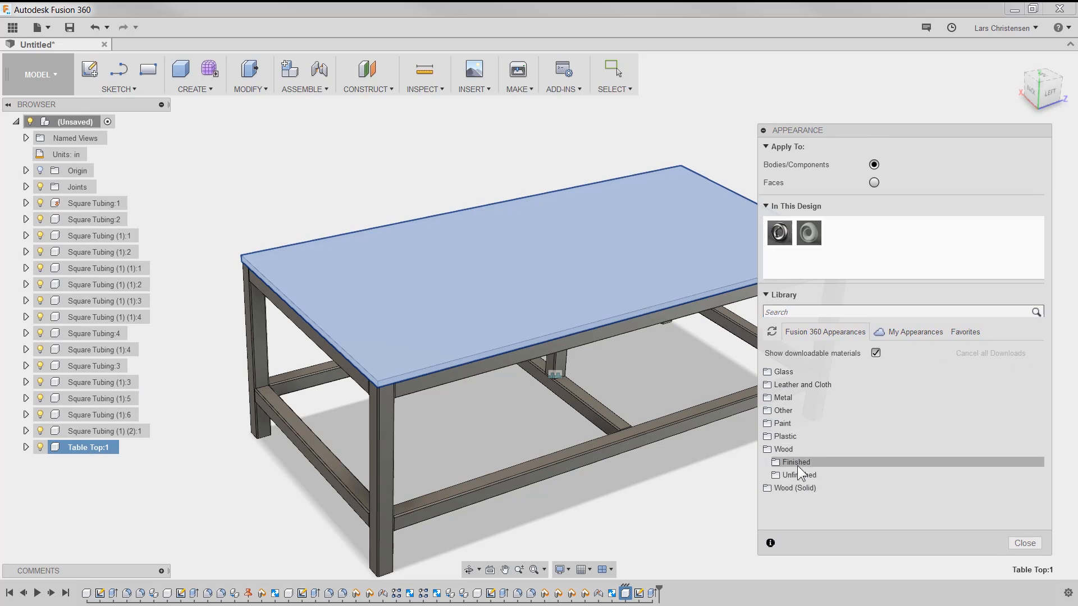
left_click(798, 466)
scroll(926, 433, "down", 5)
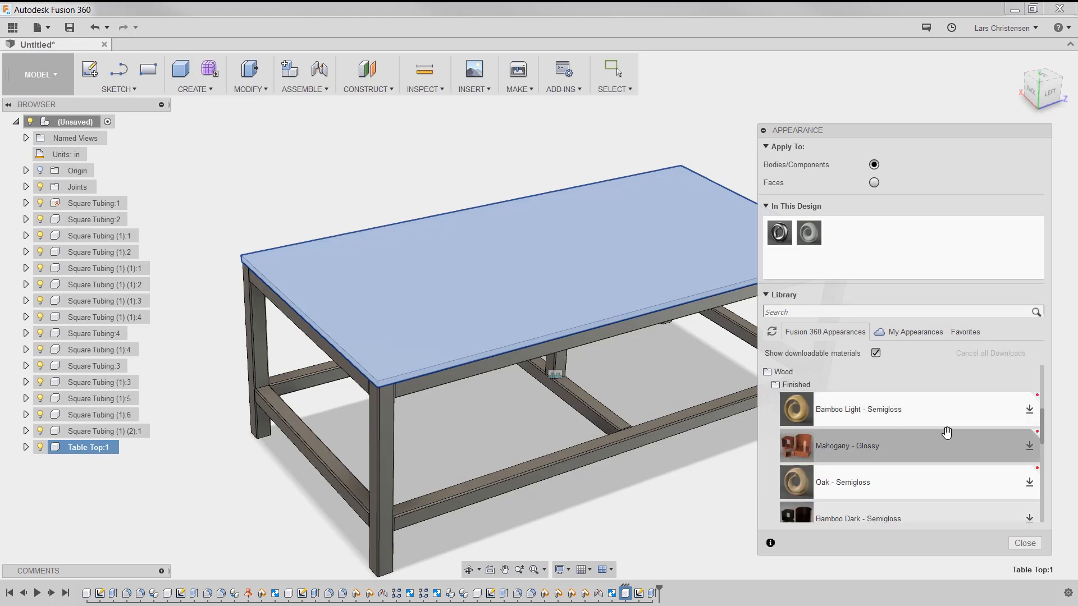
scroll(960, 426, "down", 3)
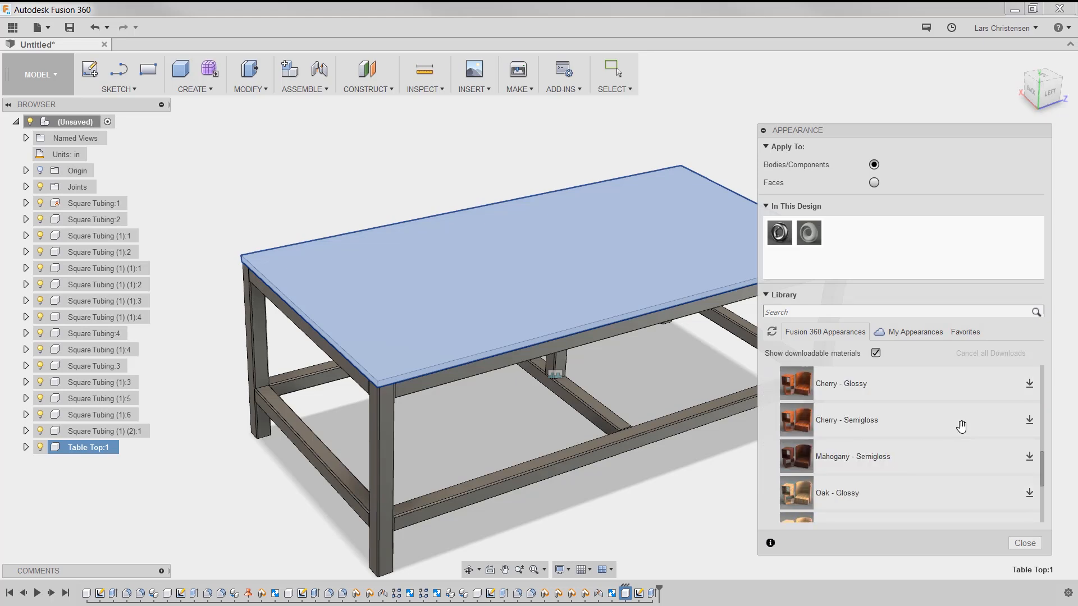
scroll(968, 425, "down", 2)
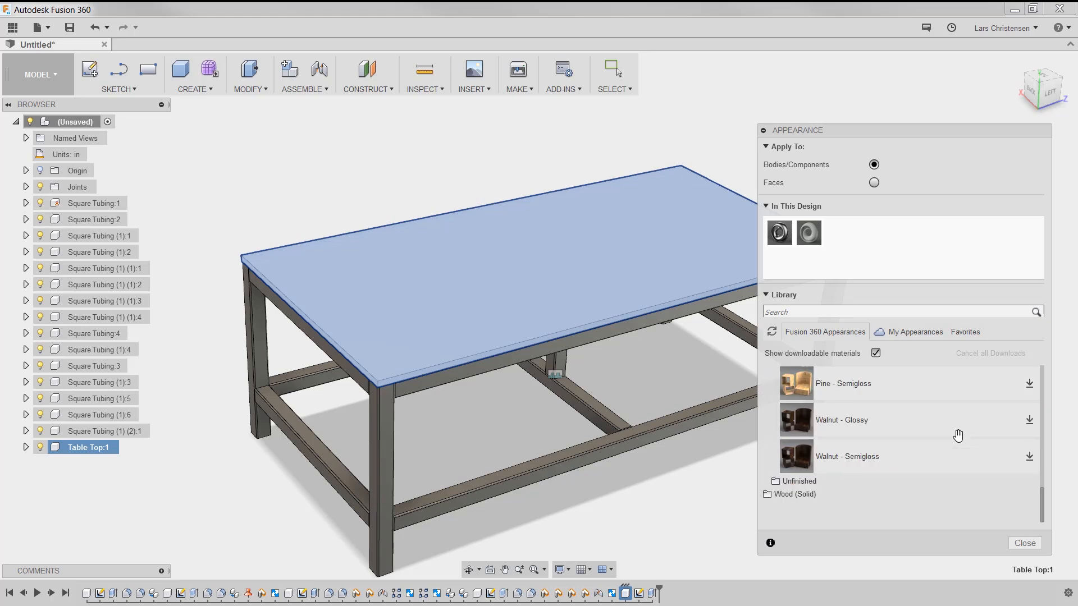
left_click(793, 484)
scroll(865, 457, "down", 3)
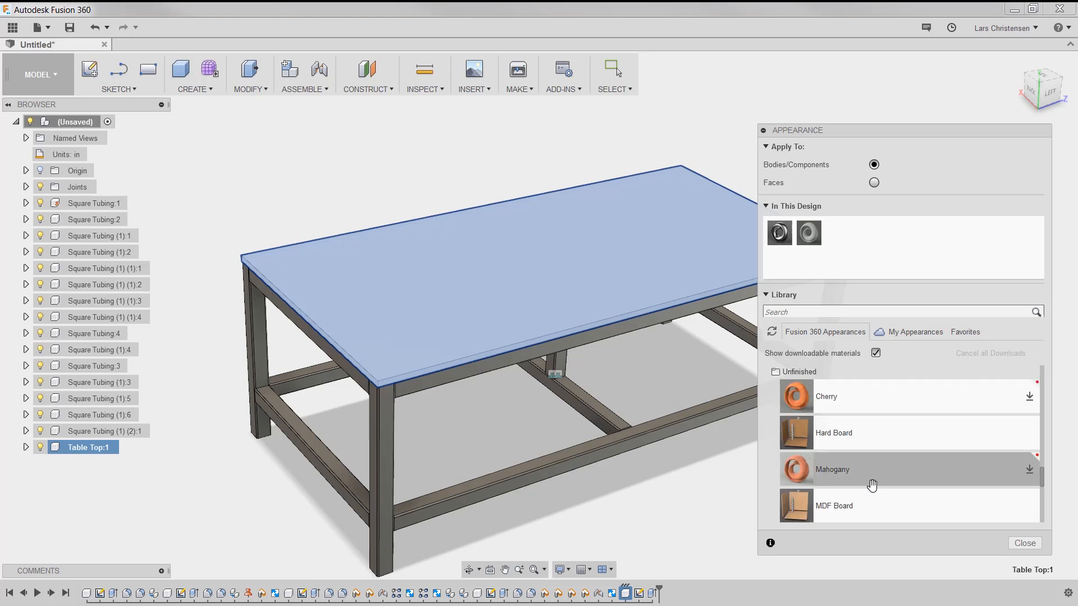
scroll(882, 475, "down", 3)
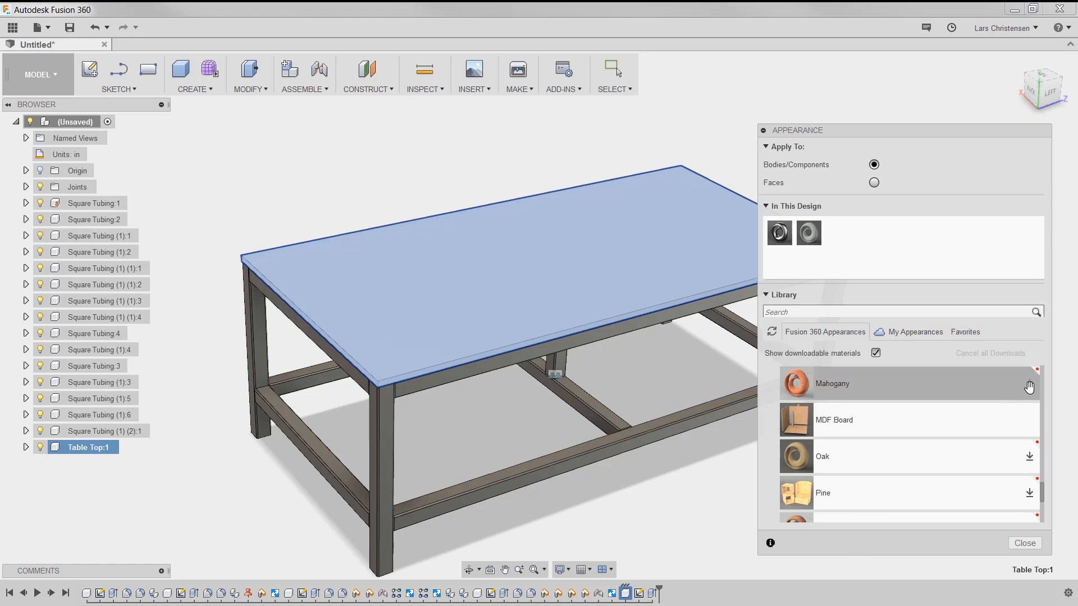
left_click_drag(903, 422, 512, 296)
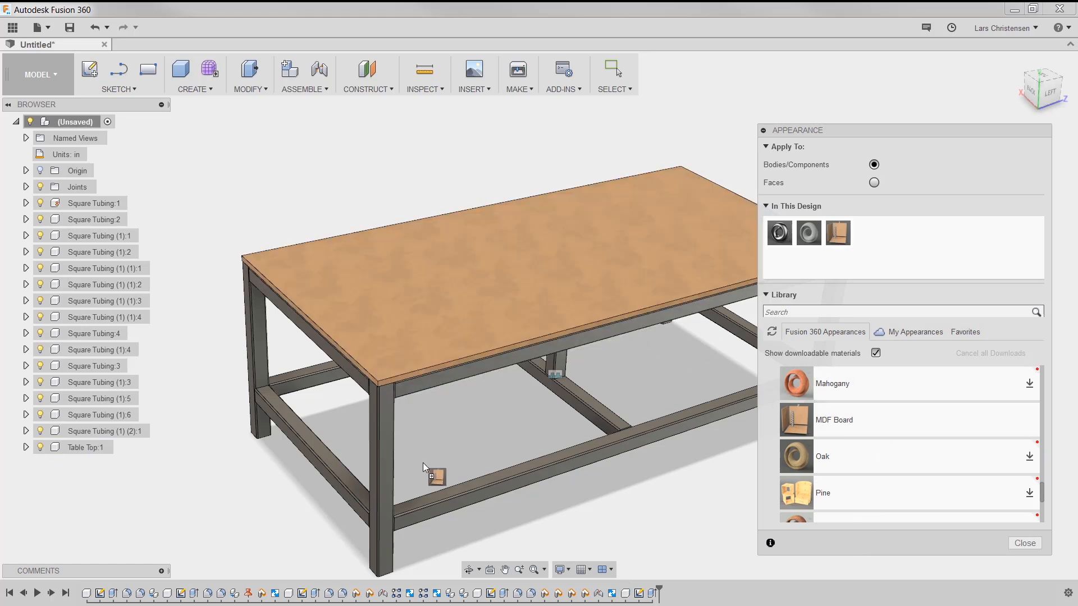
left_click(1024, 545)
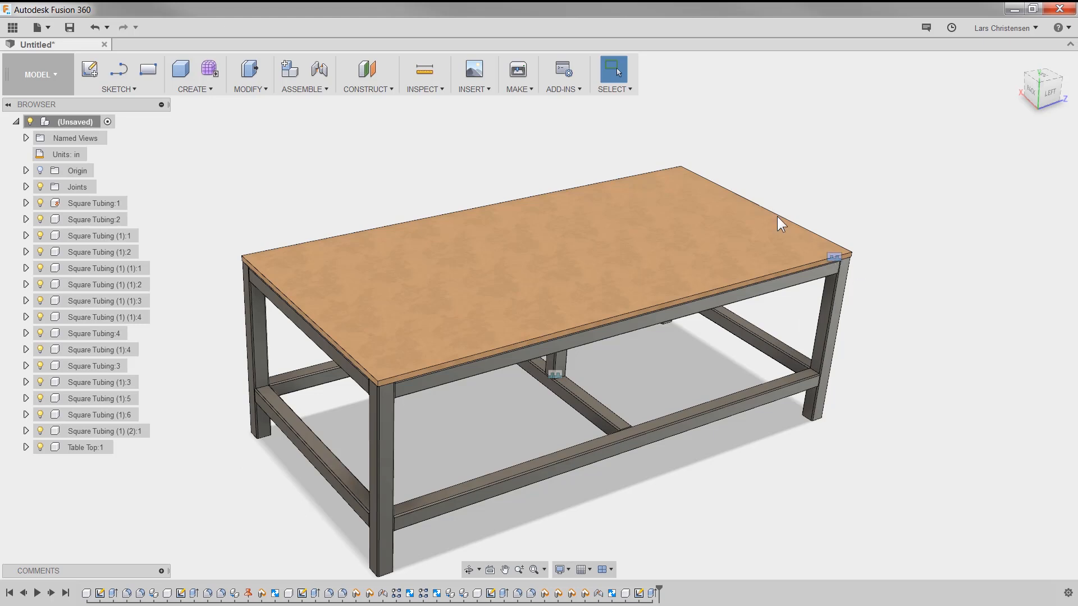
- Hide all of the assembly's joints
left_click(42, 188)
left_click(41, 188)
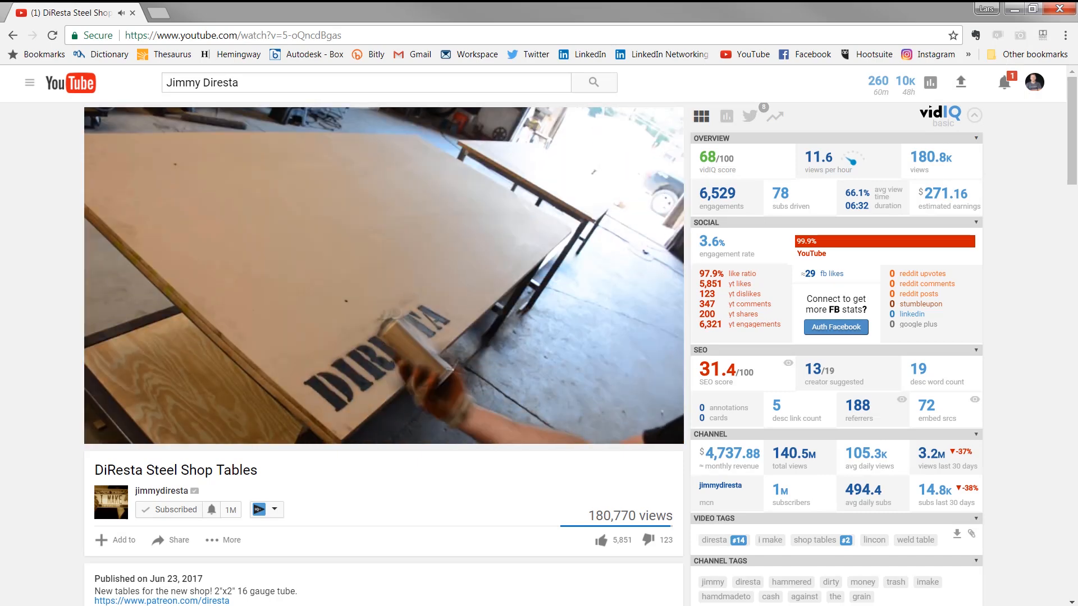
- Insert the image 3.png from the Desktop as a decal on the tabletop's upper face, near one corner
left_click(474, 88)
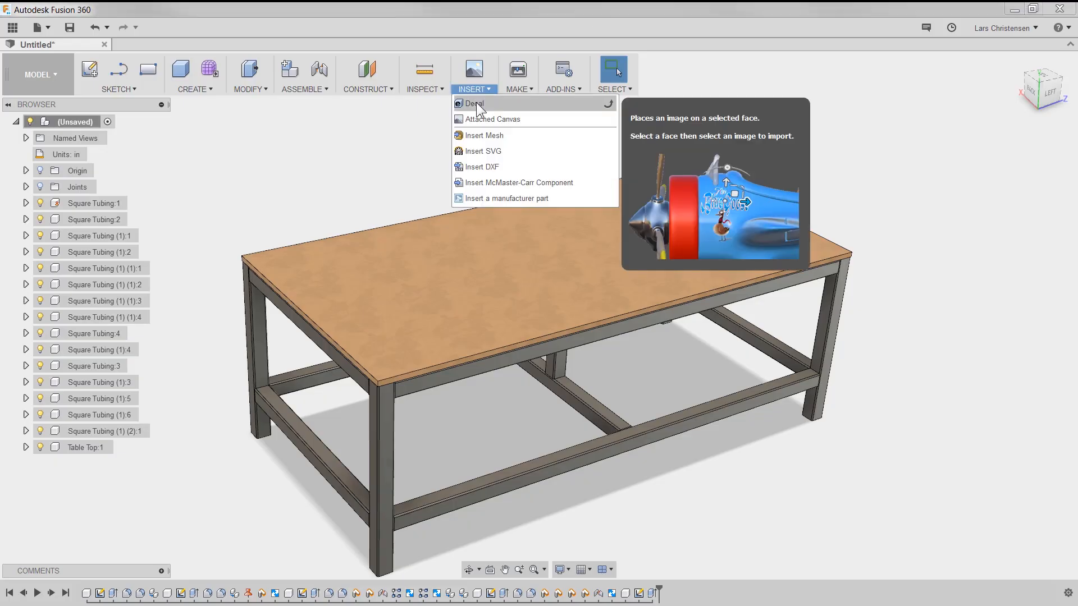
left_click(476, 103)
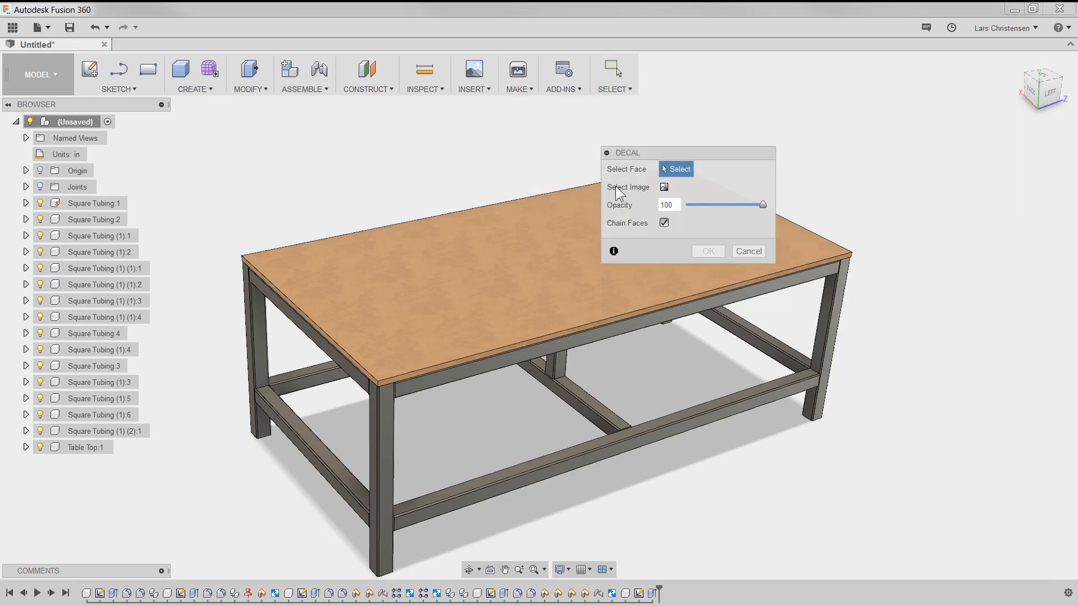
left_click(665, 187)
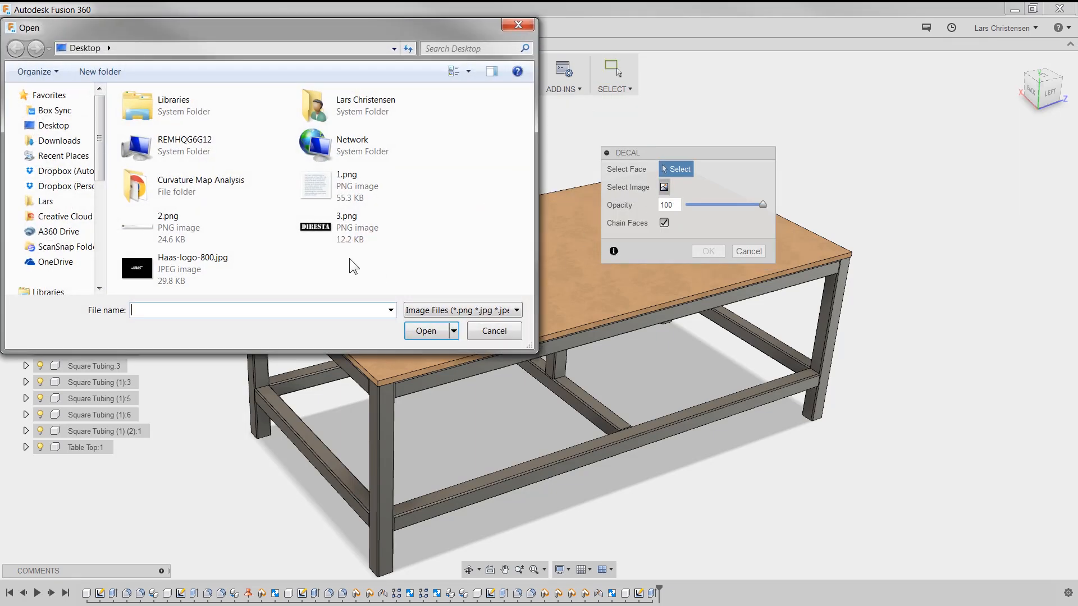
left_click(345, 235)
double_click(344, 235)
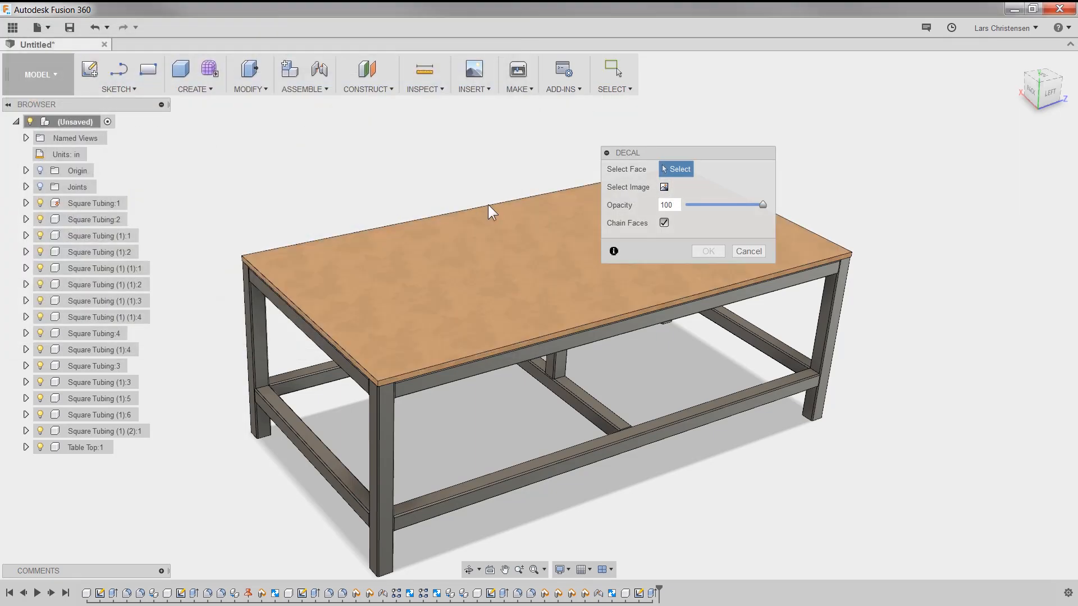
left_click(422, 334)
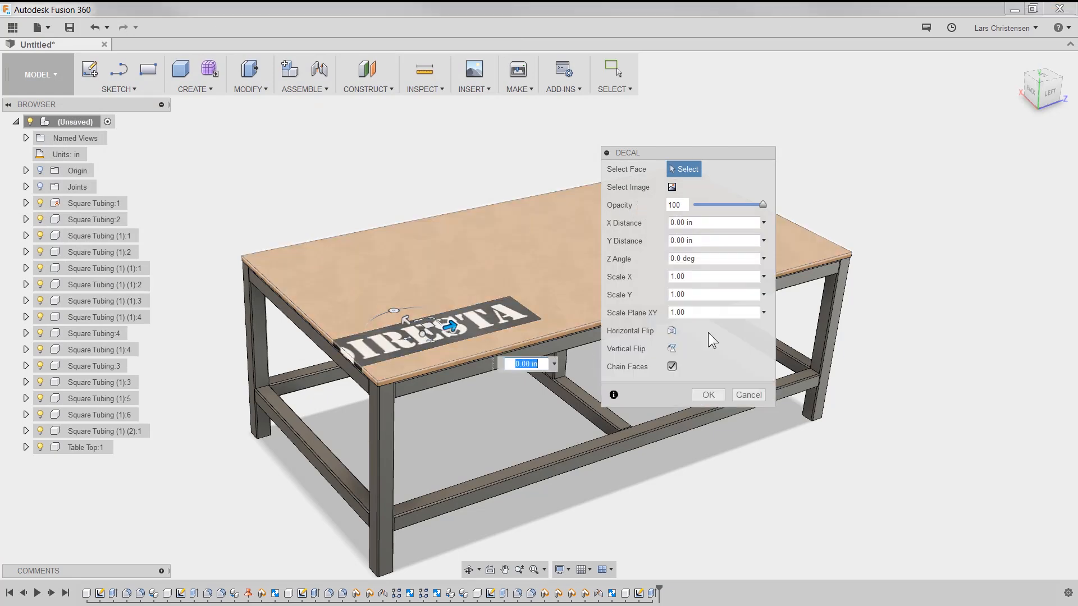
- Viewed from the top, scale down the DIRESTA decal, position it just inside the tabletop's lower-left corner and accept it
left_click(1045, 82)
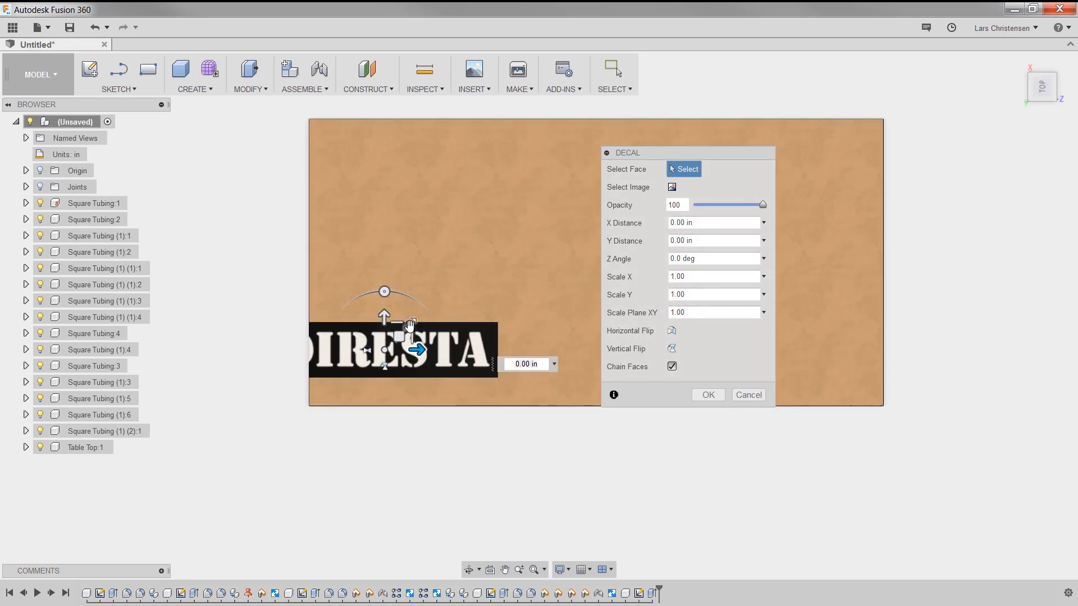
left_click_drag(410, 324, 387, 380)
mouse_move(381, 318)
left_mouse_down()
mouse_move(404, 320)
mouse_move(381, 314)
left_mouse_up()
left_click(720, 396)
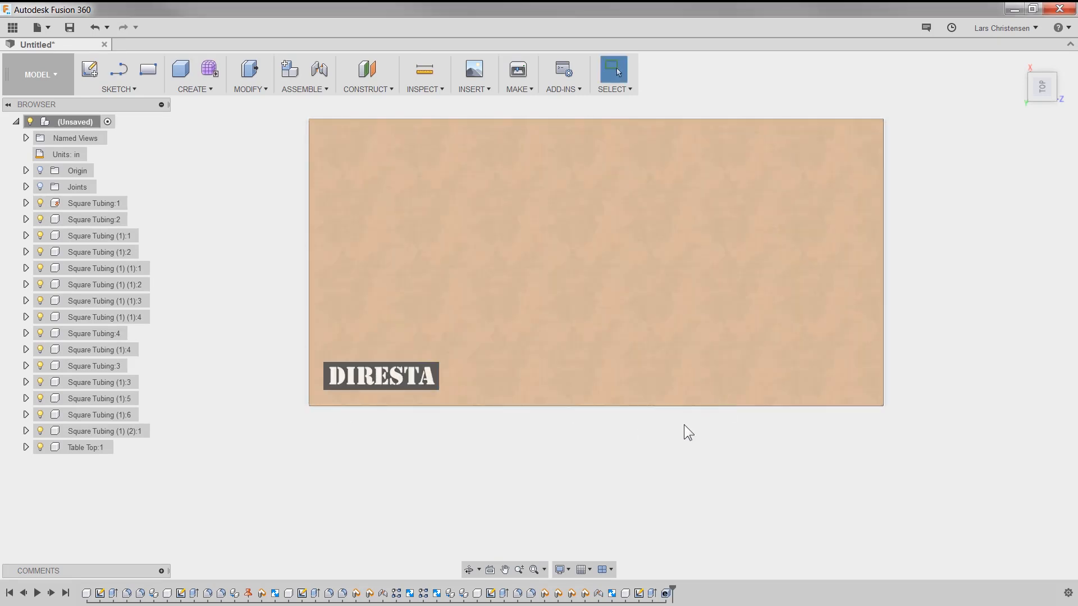